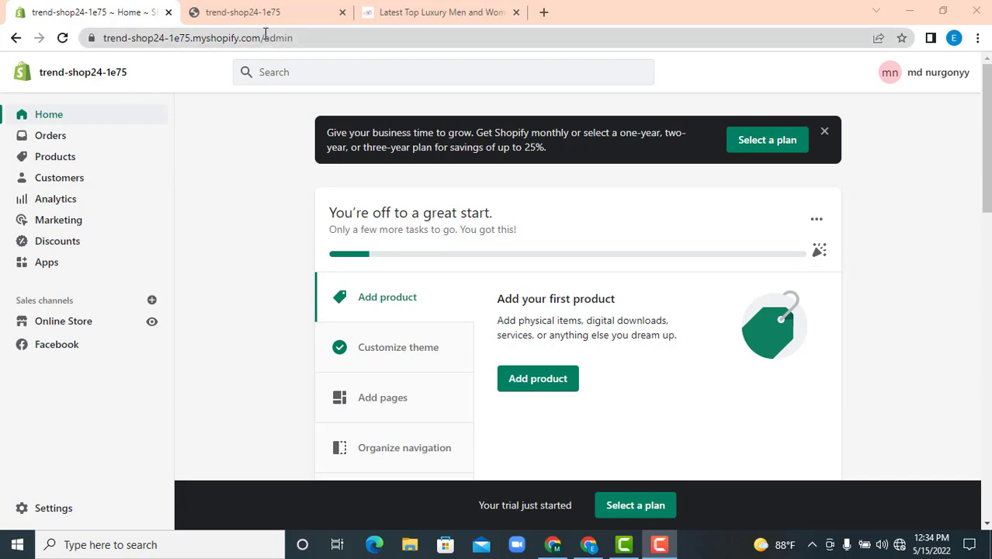
- Review the Dawn theme preview of the store's home page, from the banner down to the multimedia collage
{"action": "left_click", "coordinate": [250, 14]}
{"action": "scroll", "coordinate": [344, 366], "scroll_direction": "down", "scroll_amount": 6}
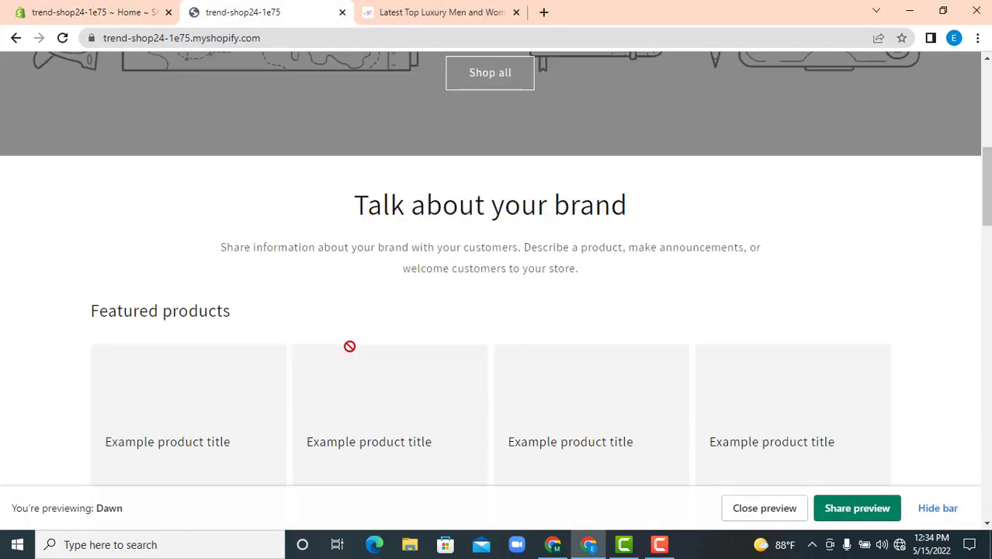
{"action": "scroll", "coordinate": [361, 311], "scroll_direction": "down", "scroll_amount": 5}
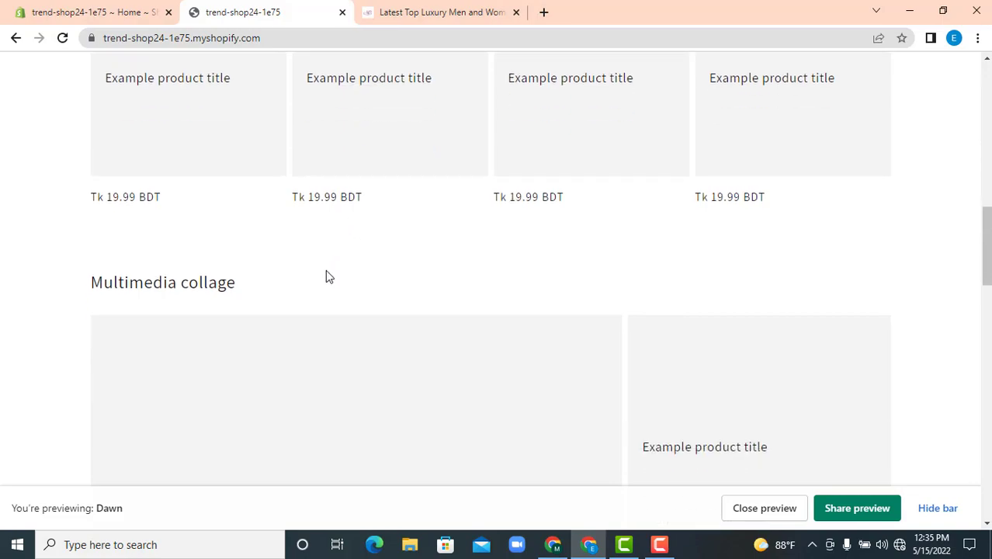
{"action": "scroll", "coordinate": [327, 272], "scroll_direction": "up", "scroll_amount": 10}
{"action": "scroll", "coordinate": [327, 268], "scroll_direction": "up", "scroll_amount": 1}
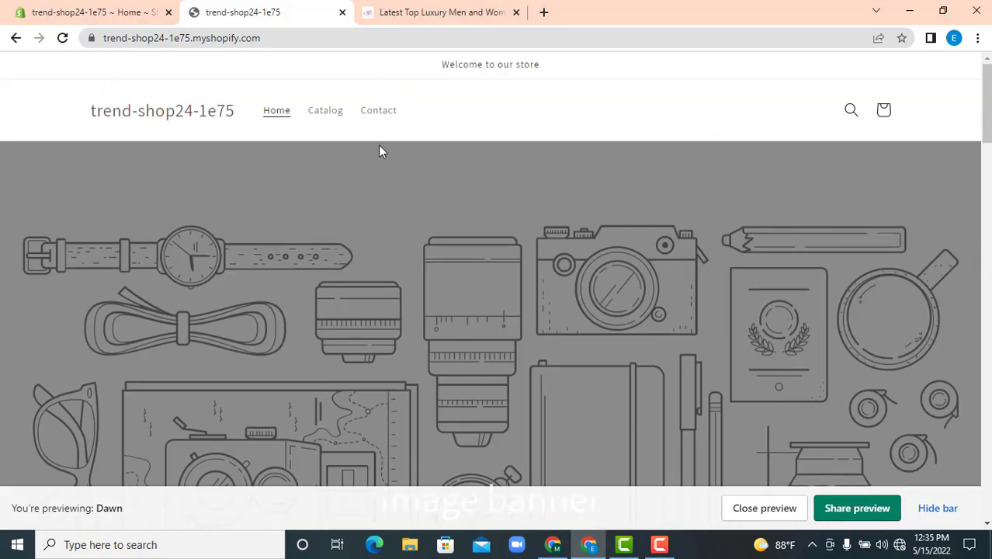
- Examine the NCFashions reference store's home page, including its banners, categories and product listings
{"action": "left_click", "coordinate": [440, 15]}
{"action": "scroll", "coordinate": [454, 326], "scroll_direction": "down", "scroll_amount": 8}
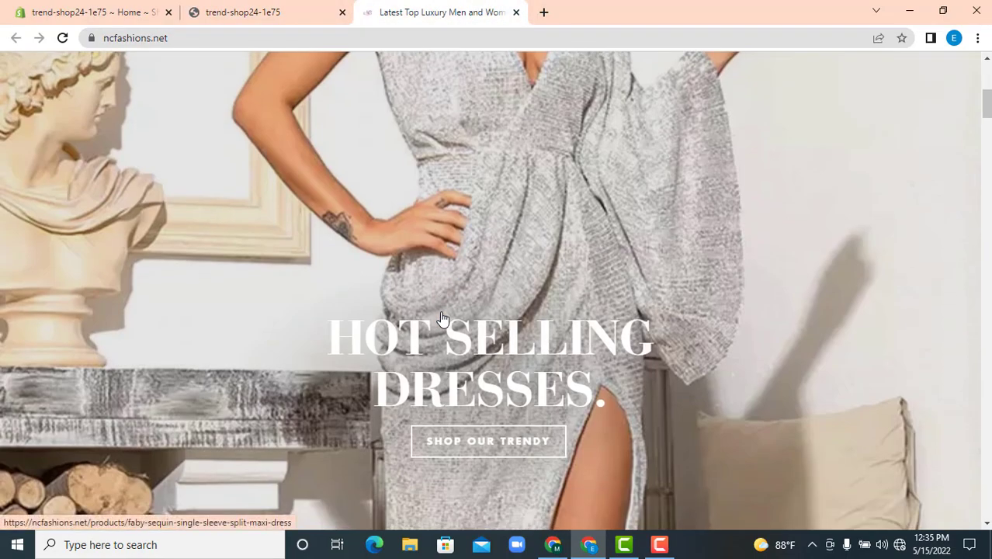
{"action": "scroll", "coordinate": [455, 325], "scroll_direction": "down", "scroll_amount": 15}
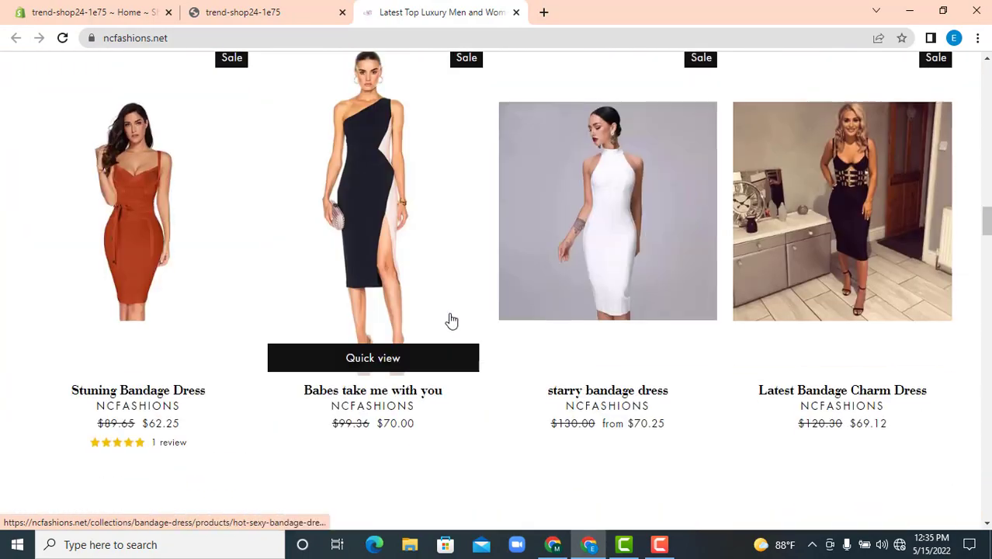
{"action": "scroll", "coordinate": [435, 311], "scroll_direction": "up", "scroll_amount": 8}
{"action": "scroll", "coordinate": [423, 305], "scroll_direction": "up", "scroll_amount": 10}
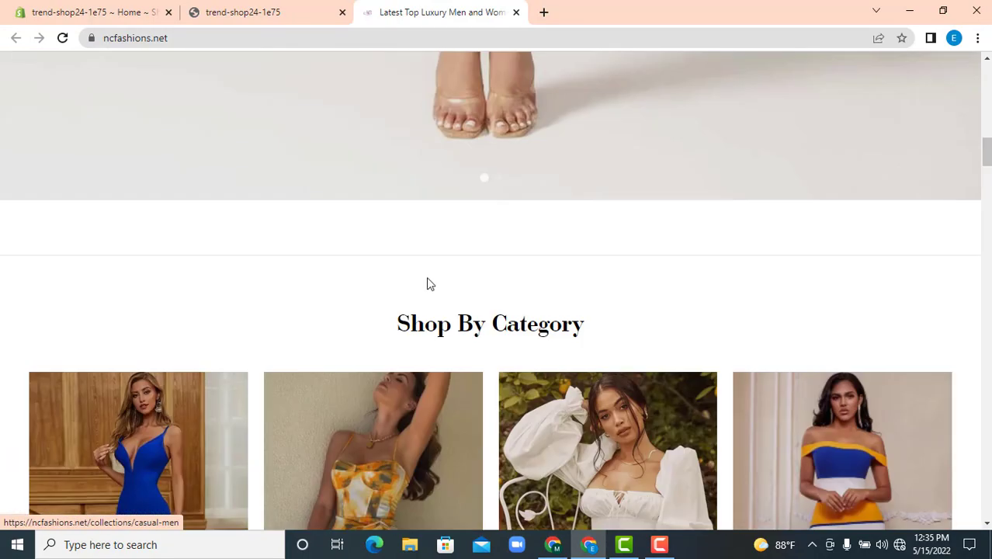
{"action": "scroll", "coordinate": [423, 249], "scroll_direction": "up", "scroll_amount": 4}
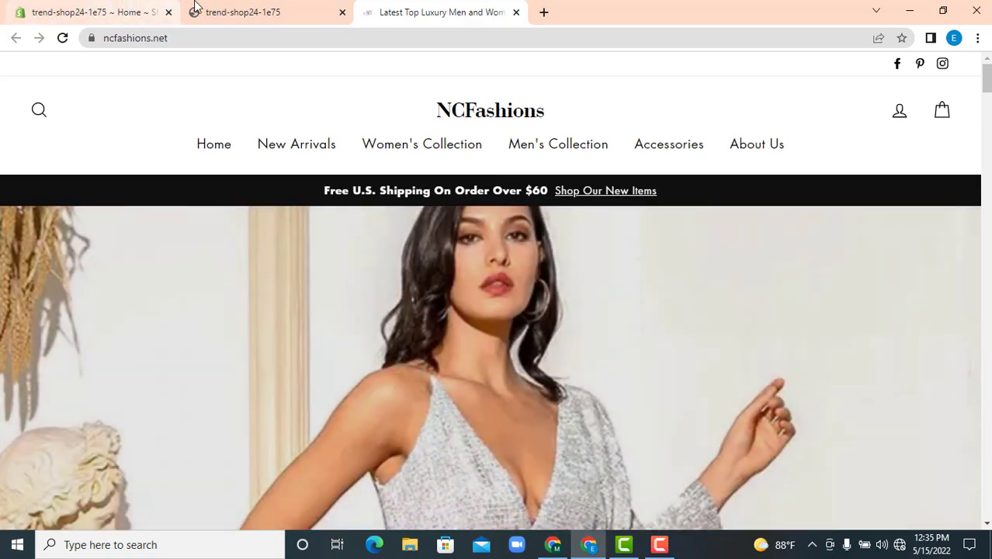
- Compare the trend-shop24 preview's header, banner and featured products with the reference store
{"action": "left_click", "coordinate": [224, 5]}
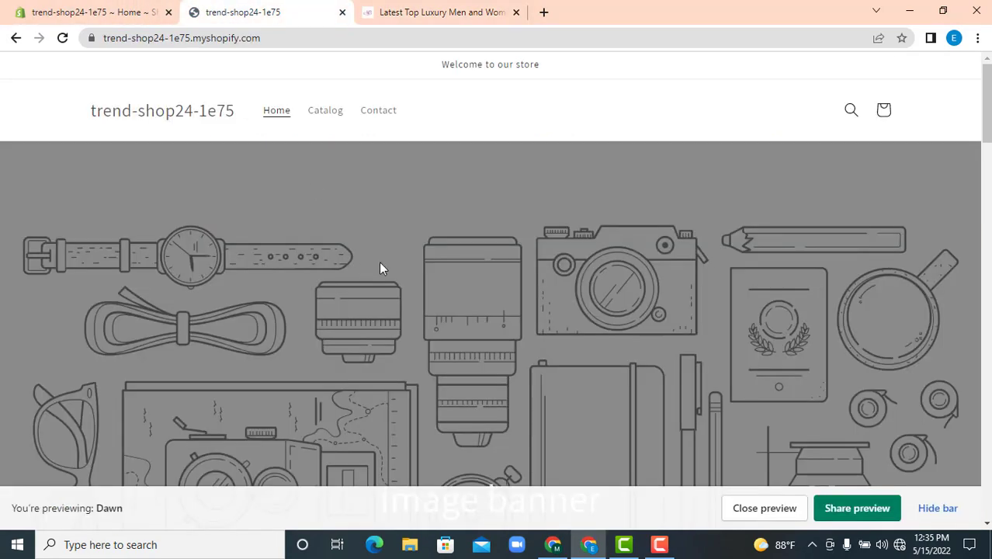
{"action": "scroll", "coordinate": [381, 264], "scroll_direction": "down", "scroll_amount": 3}
{"action": "scroll", "coordinate": [384, 237], "scroll_direction": "down", "scroll_amount": 6}
{"action": "scroll", "coordinate": [372, 218], "scroll_direction": "up", "scroll_amount": 6}
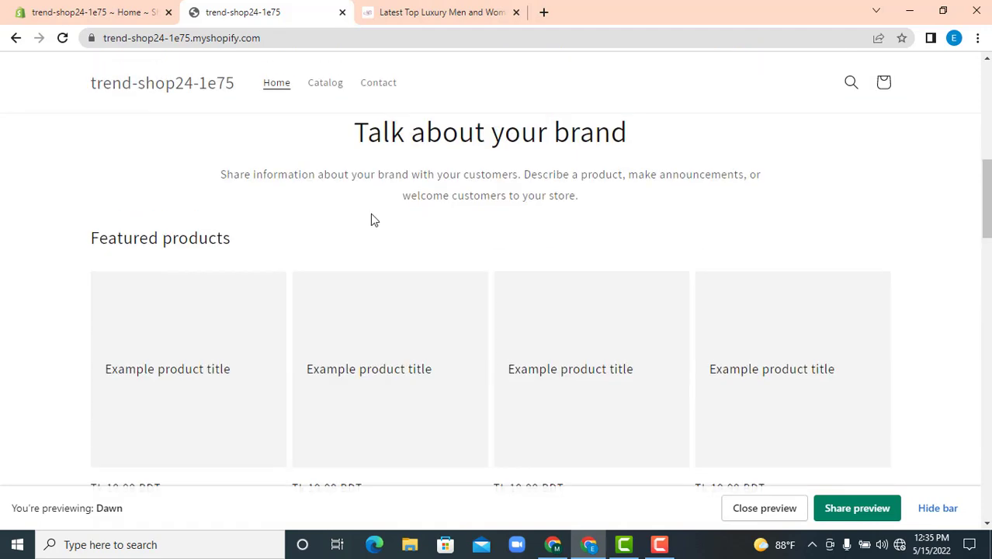
{"action": "scroll", "coordinate": [369, 209], "scroll_direction": "up", "scroll_amount": 4}
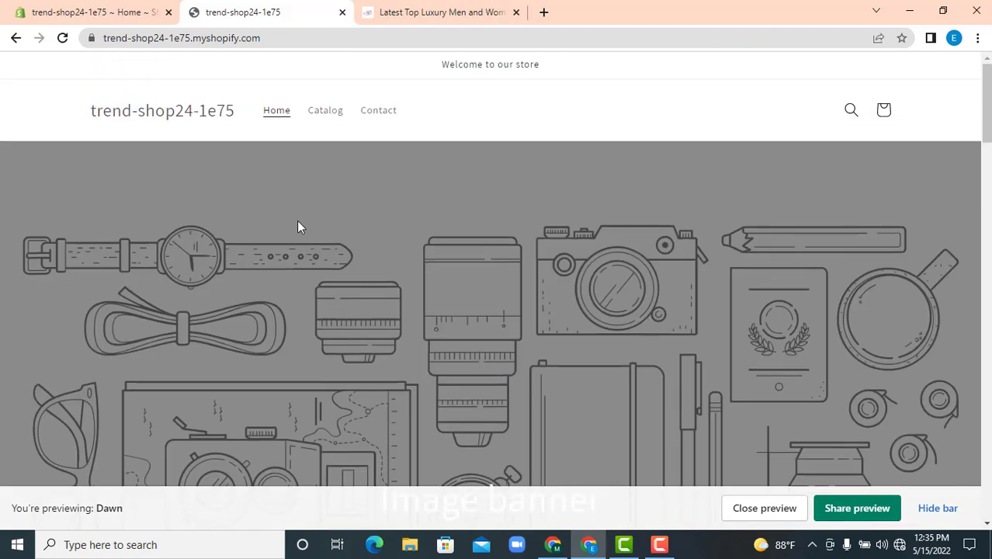
- Go to the Shopify admin and view its Orders, Products and Customers sections
{"action": "left_click", "coordinate": [98, 21]}
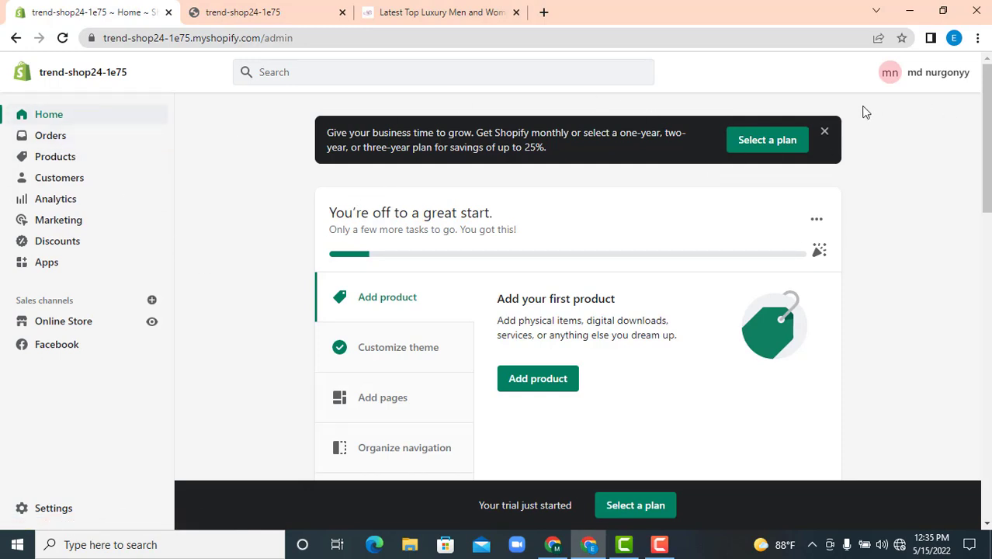
{"action": "left_click", "coordinate": [63, 145]}
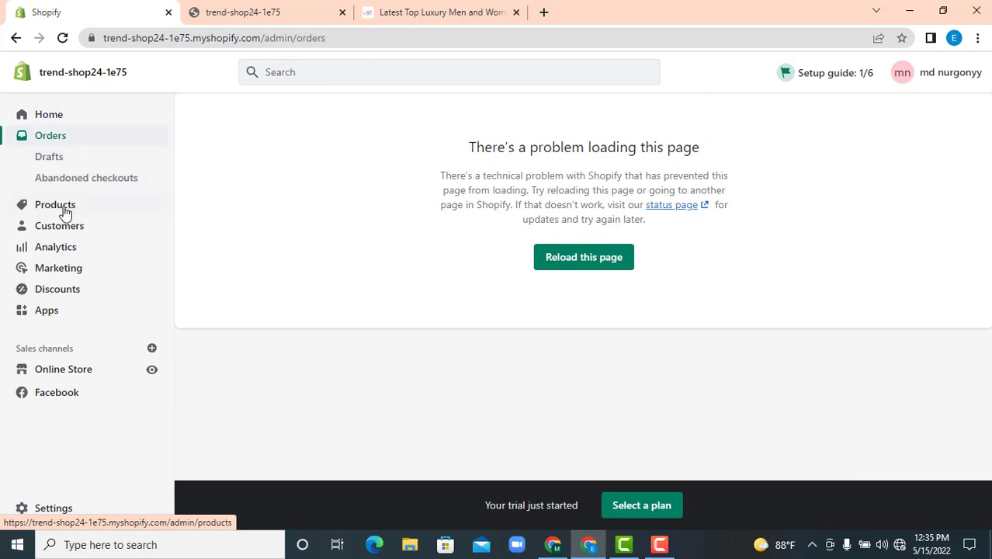
{"action": "left_click", "coordinate": [65, 209]}
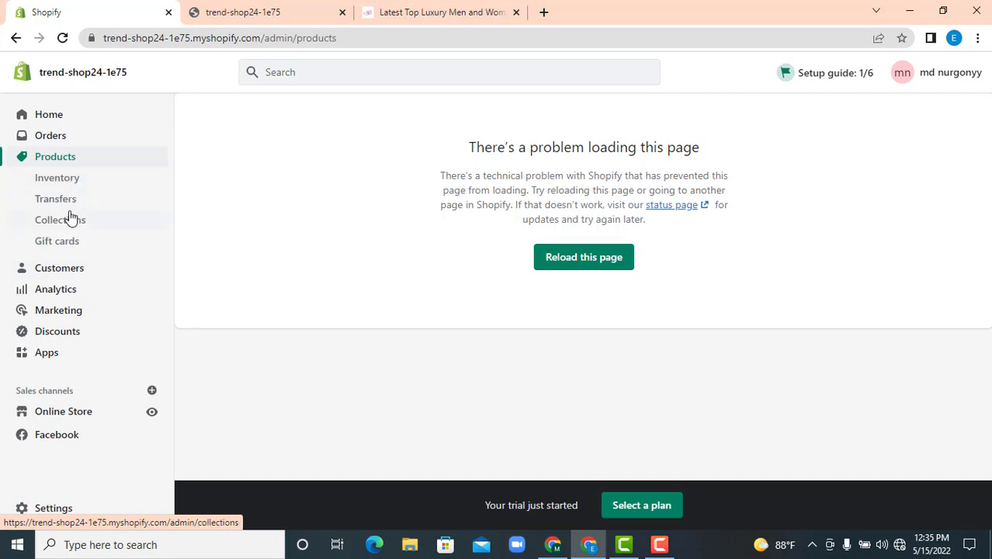
{"action": "left_click", "coordinate": [70, 272]}
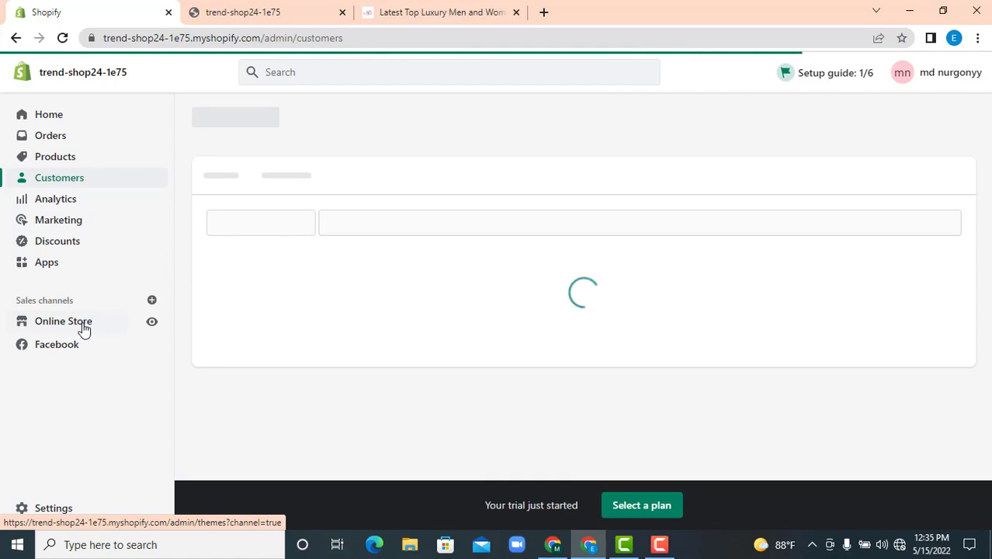
- Inspect the main navigation menu and its dropdowns on the NCFashions site
{"action": "left_click", "coordinate": [413, 6]}
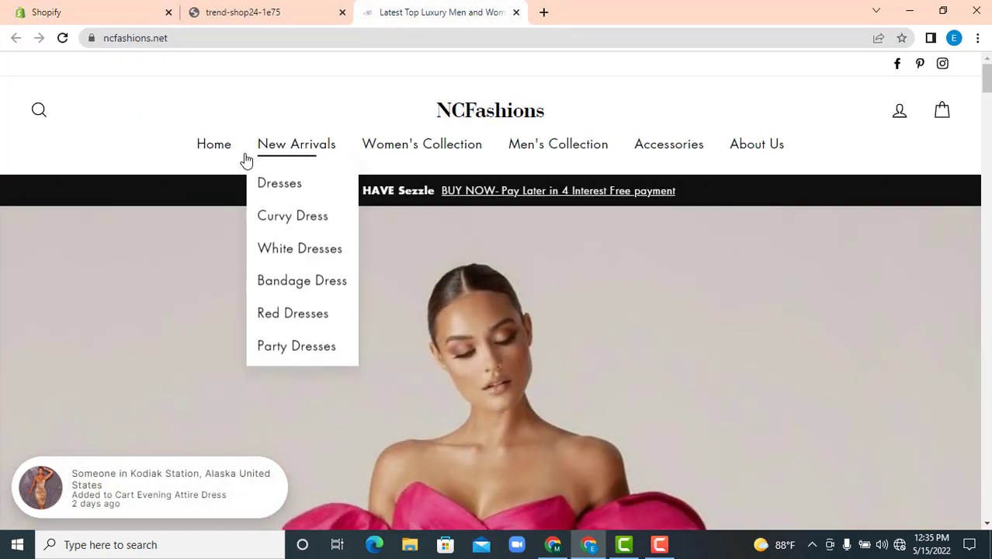
{"action": "mouse_move", "coordinate": [528, 143]}
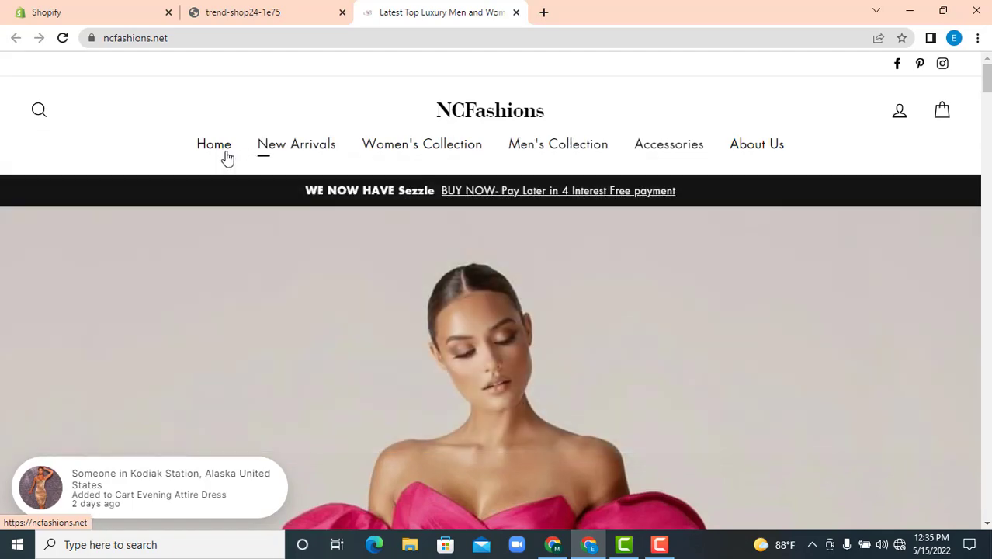
{"action": "mouse_move", "coordinate": [388, 149]}
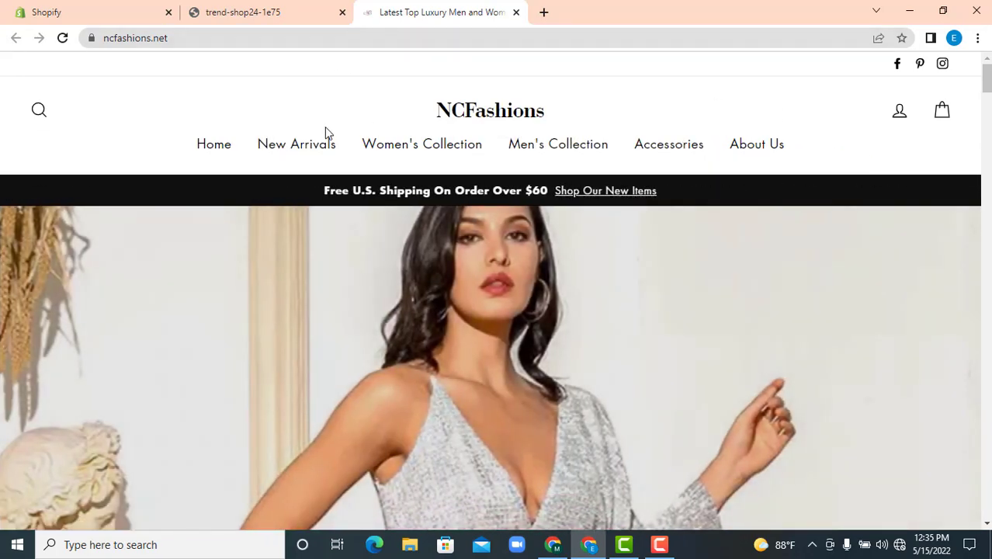
- Open the Online Store's Pages list in the Shopify admin, dismissing the error and reloading the page
{"action": "left_click", "coordinate": [84, 8]}
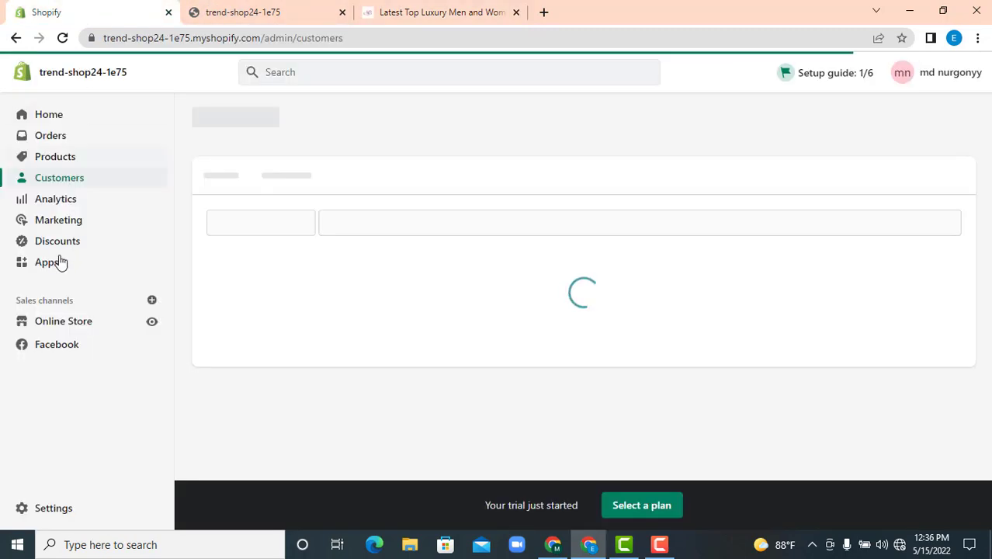
{"action": "left_click", "coordinate": [61, 322]}
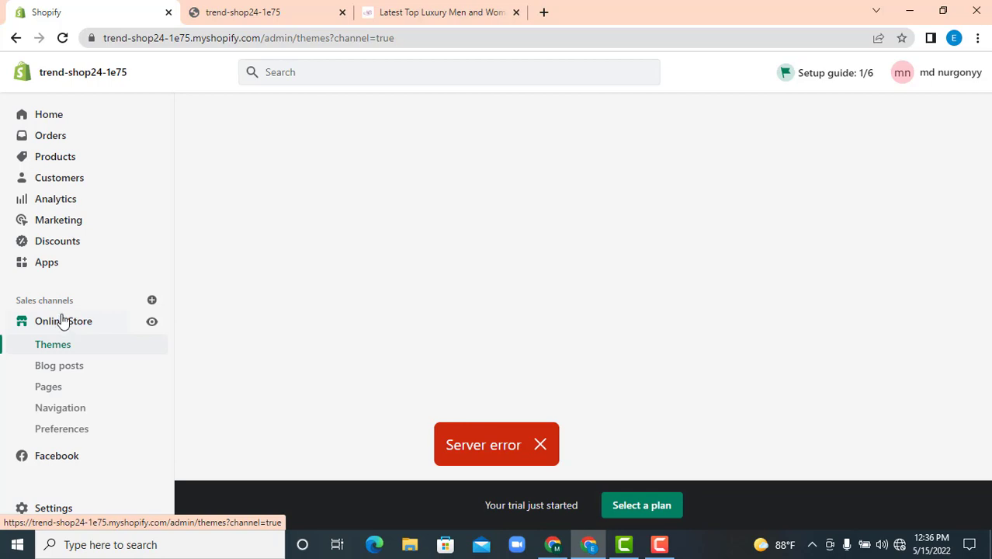
{"action": "left_click", "coordinate": [65, 393]}
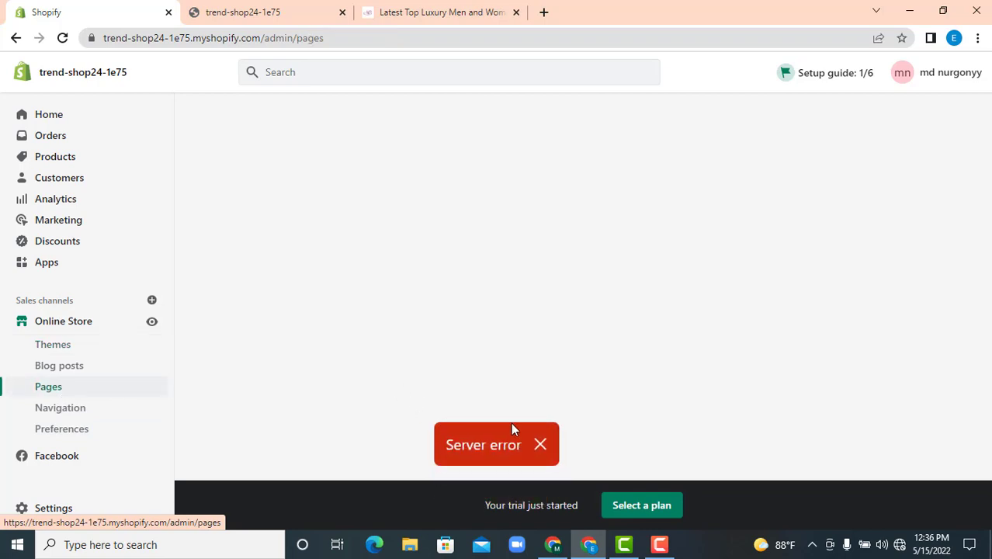
{"action": "left_click", "coordinate": [542, 445]}
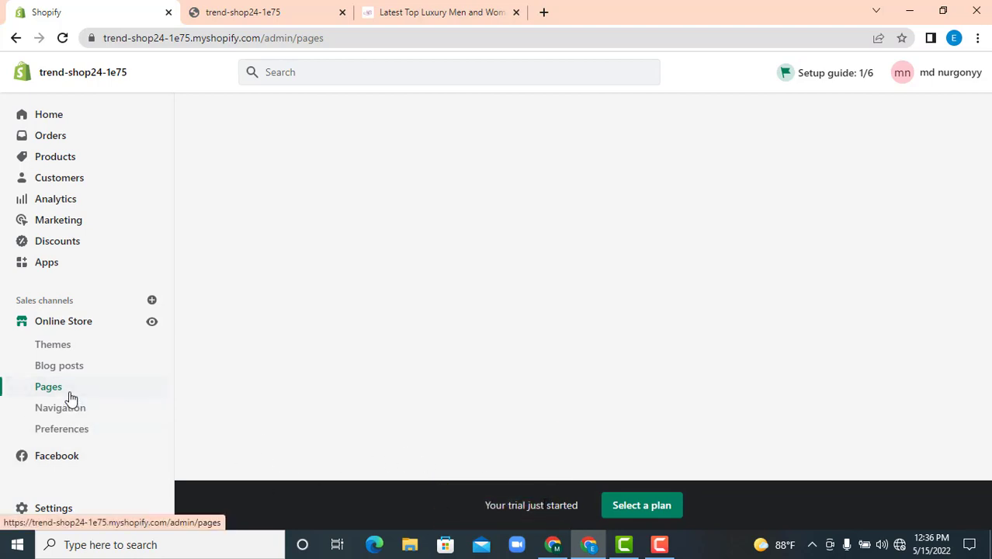
{"action": "left_click", "coordinate": [64, 39]}
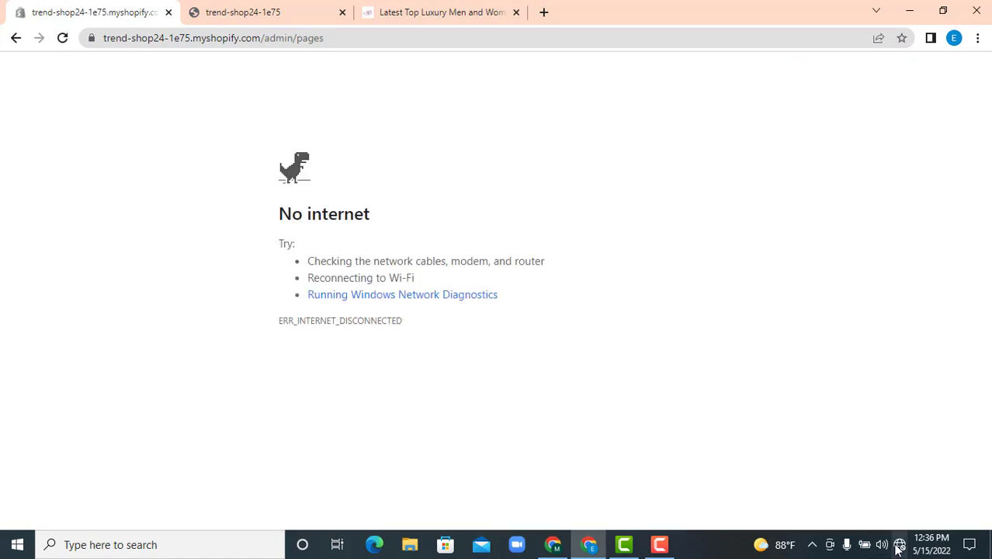
{"action": "left_click", "coordinate": [660, 544]}
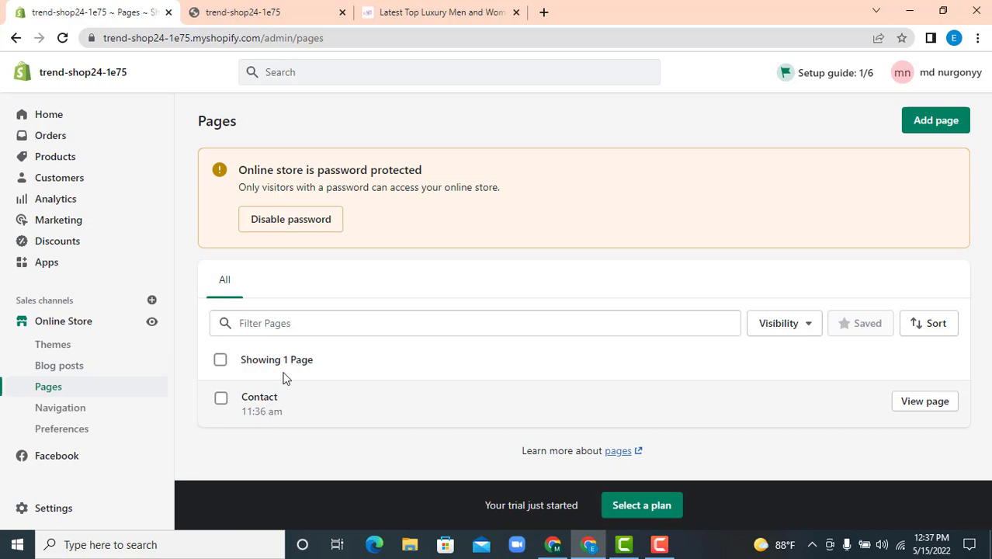
- Compare the store preview's menu with the New Arrivals, Women's Collection and Men's Collection menus on NCFashions
{"action": "left_click", "coordinate": [273, 12]}
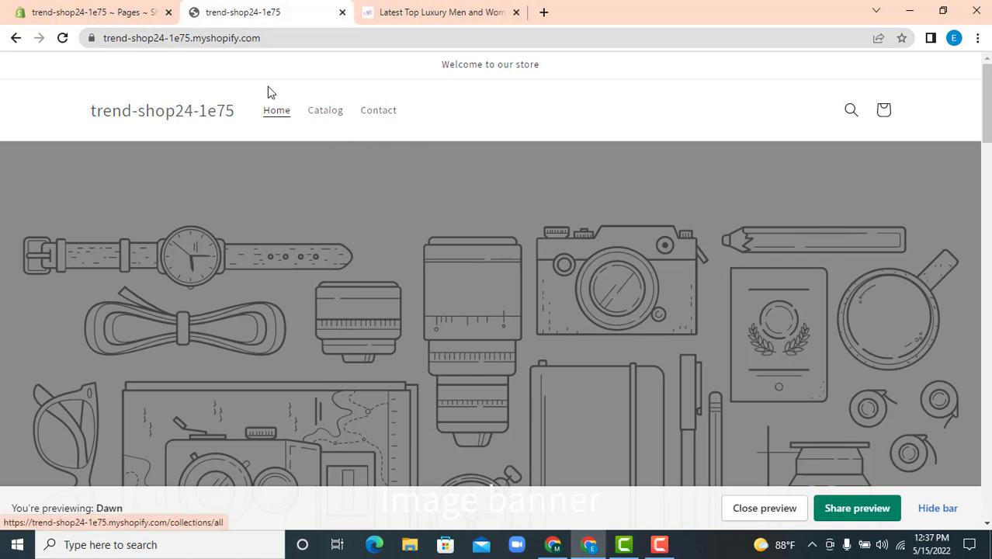
{"action": "left_click", "coordinate": [434, 6]}
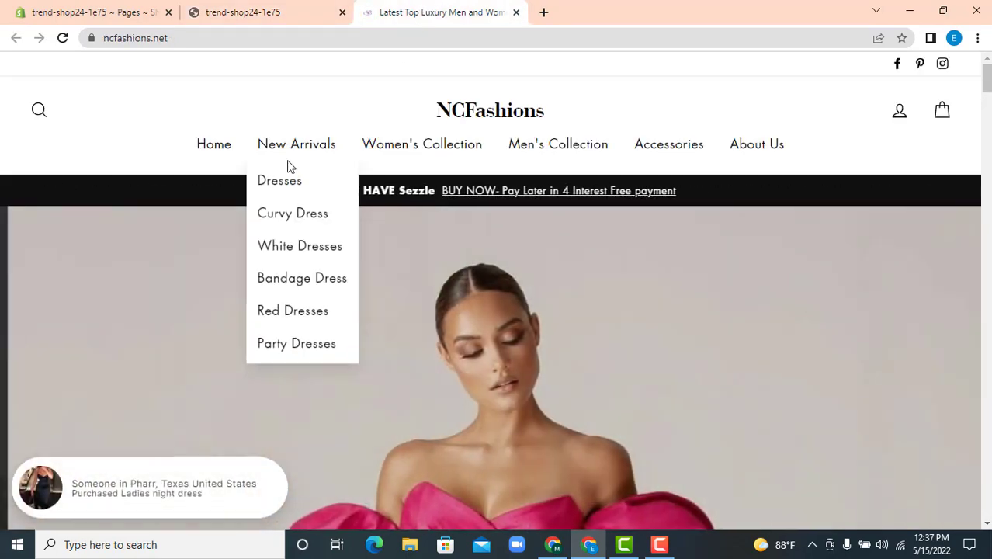
{"action": "mouse_move", "coordinate": [275, 154]}
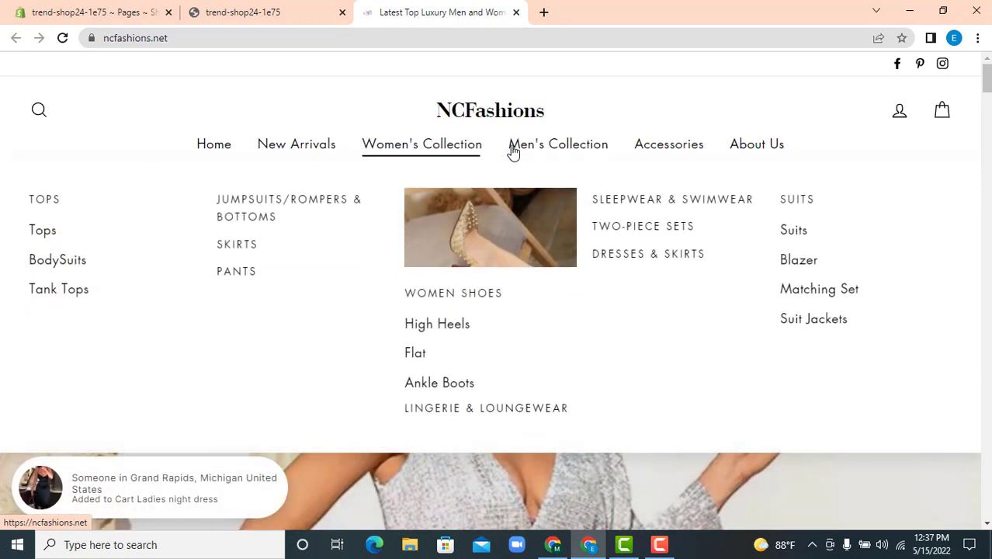
{"action": "mouse_move", "coordinate": [552, 150]}
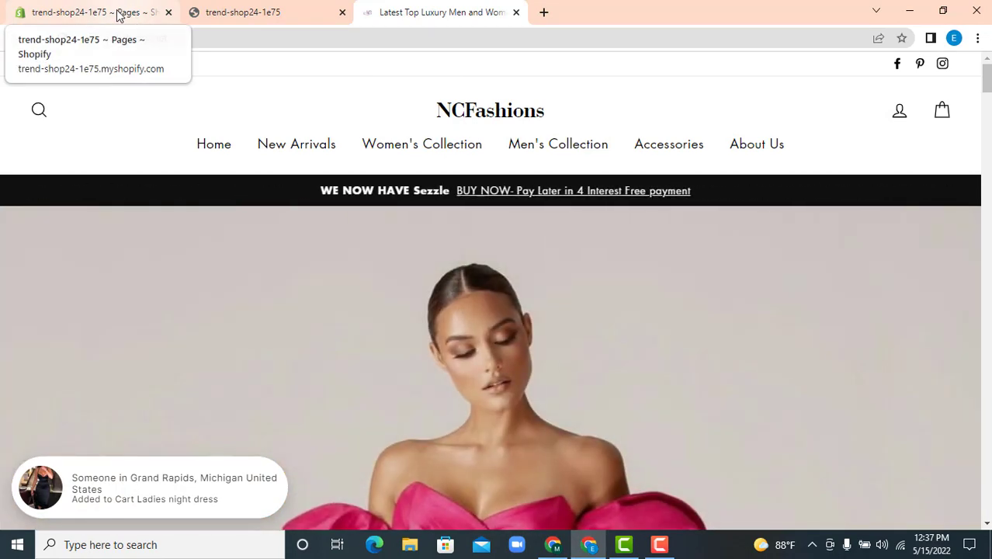
- Start a new page in the Shopify admin and check the Women's Collection menu on NCFashions
{"action": "left_click", "coordinate": [118, 15]}
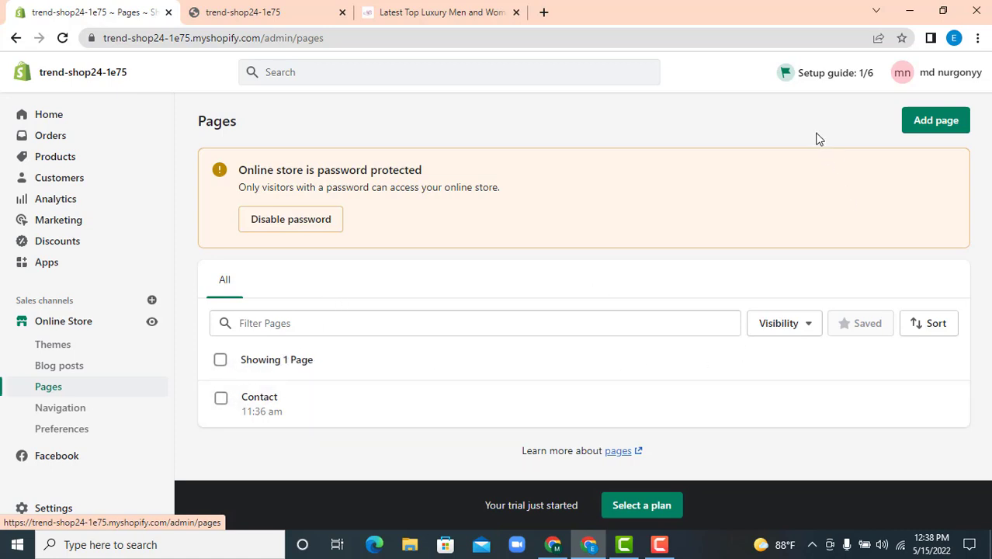
{"action": "left_click", "coordinate": [942, 124]}
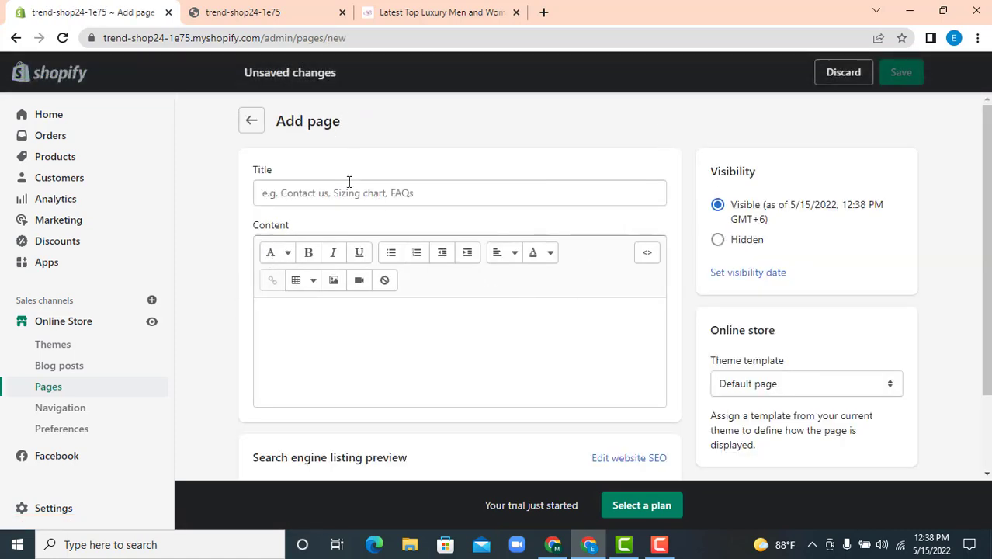
{"action": "left_click", "coordinate": [415, 17]}
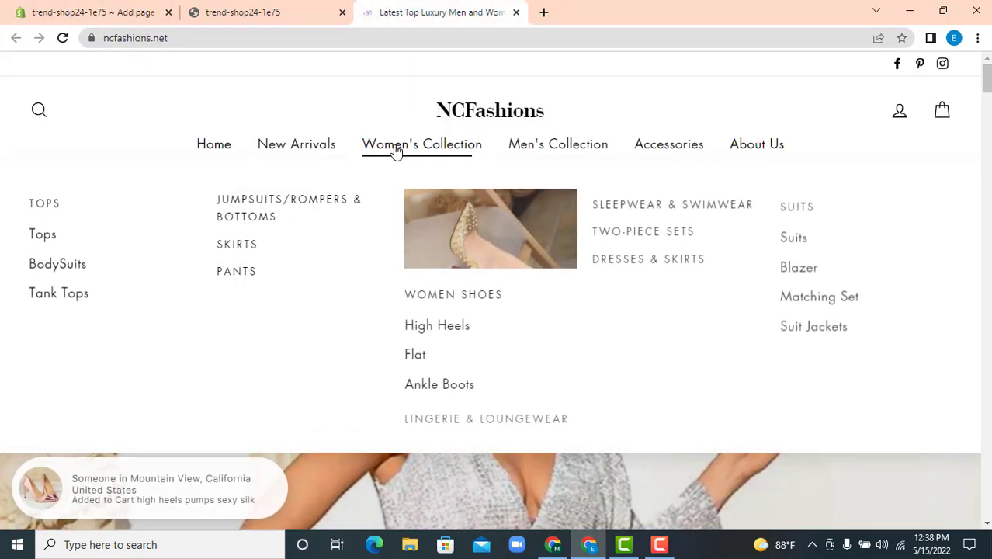
{"action": "left_click", "coordinate": [399, 149]}
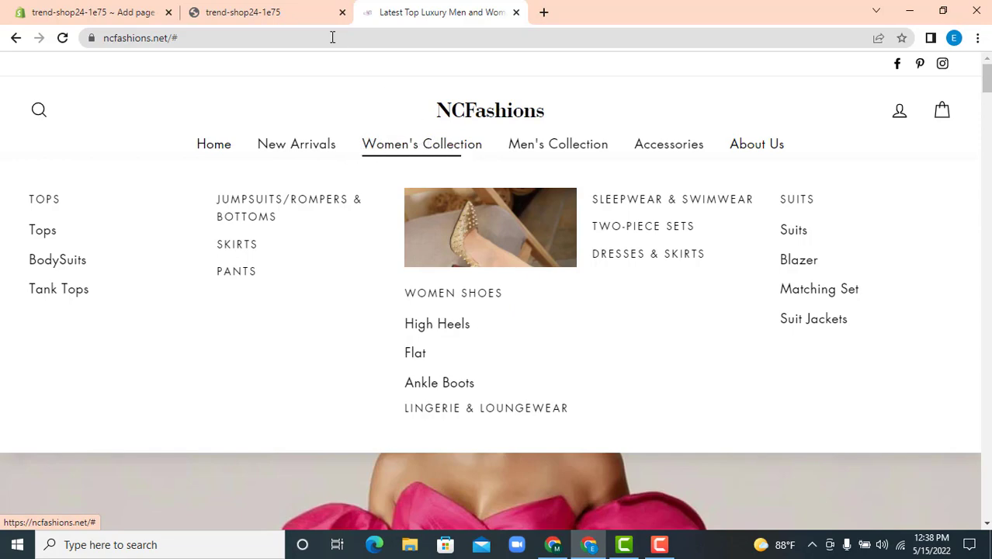
- Title the new Shopify page "Women Collection" and place the cursor in its content area
{"action": "left_click", "coordinate": [251, 9]}
{"action": "left_click", "coordinate": [93, 13]}
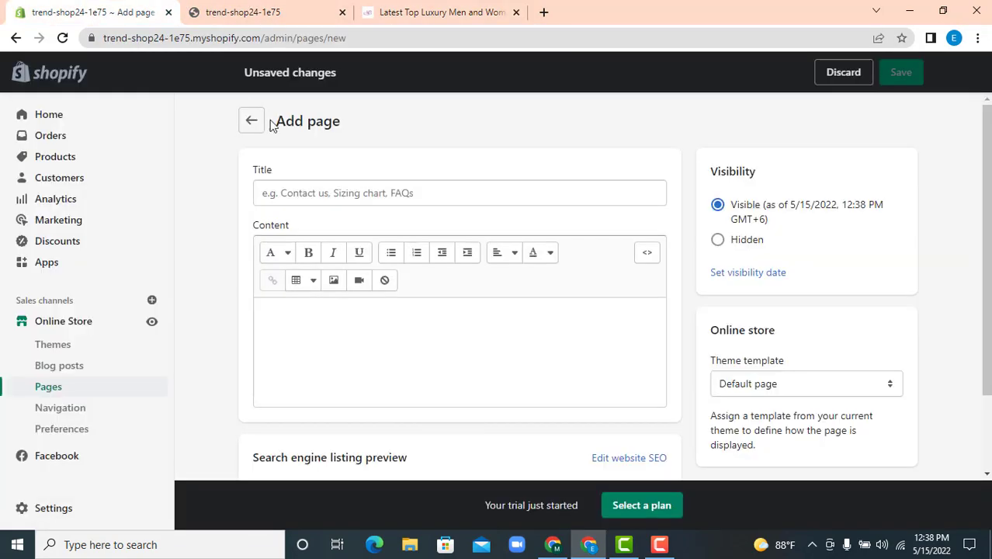
{"action": "left_click", "coordinate": [319, 196]}
{"action": "type", "text": "Women Collection"}
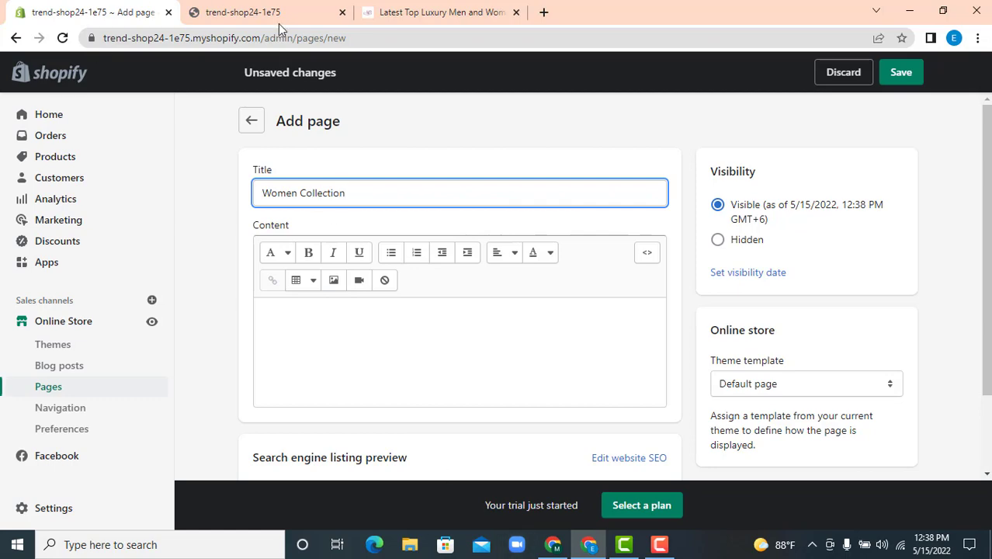
{"action": "left_click", "coordinate": [369, 332]}
- Look through the NCFashions home page and compare it with the store preview's home page
{"action": "left_click", "coordinate": [386, 10]}
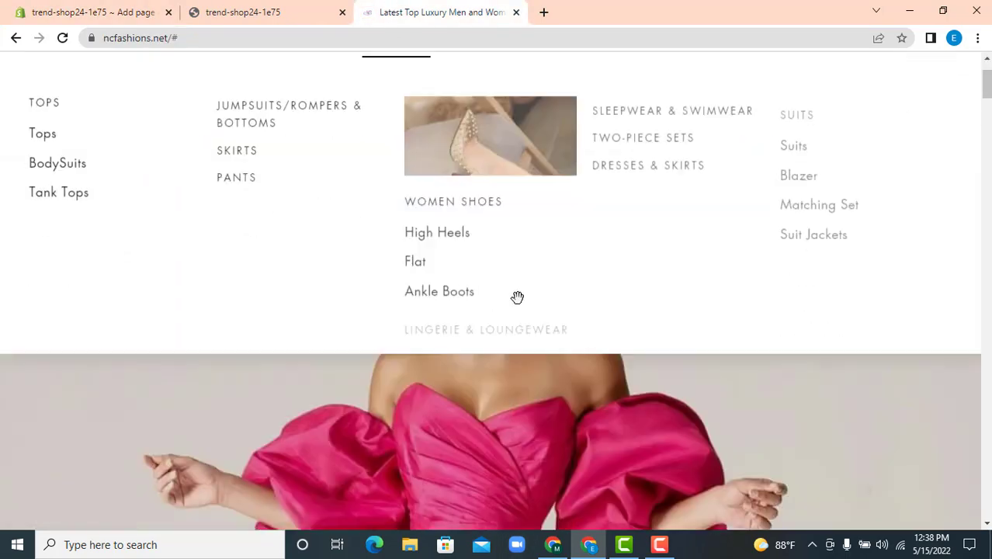
{"action": "scroll", "coordinate": [518, 297], "scroll_direction": "down", "scroll_amount": 15}
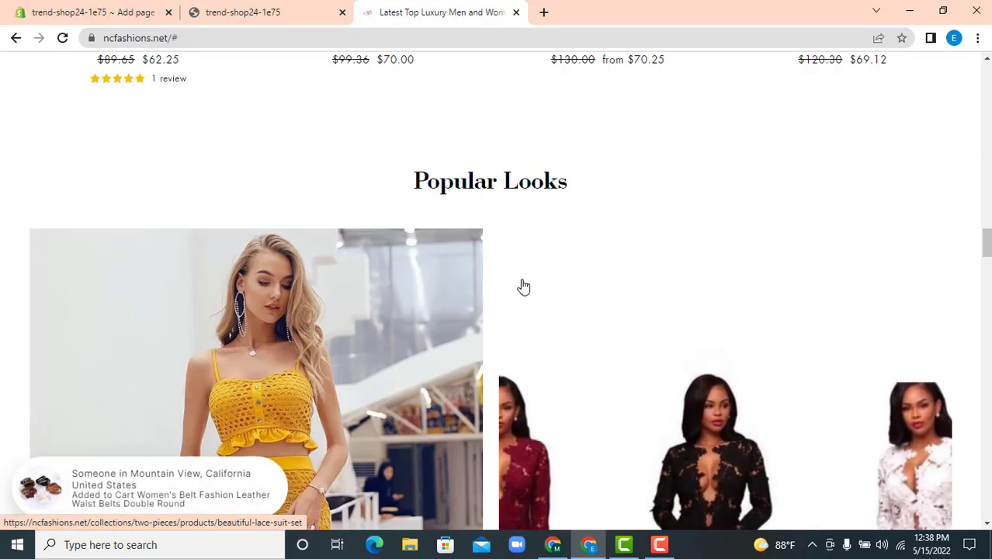
{"action": "scroll", "coordinate": [524, 287], "scroll_direction": "down", "scroll_amount": 3}
{"action": "scroll", "coordinate": [458, 157], "scroll_direction": "up", "scroll_amount": 15}
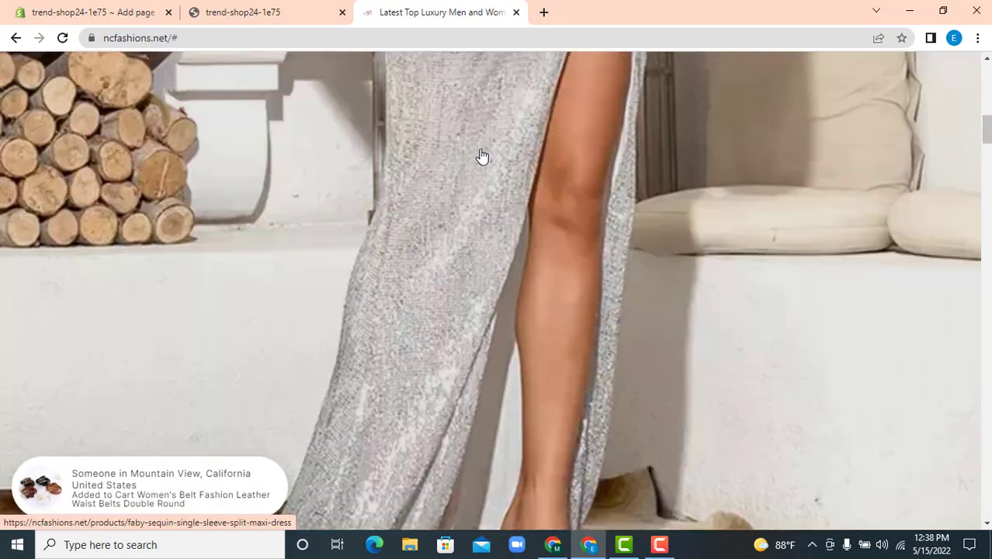
{"action": "scroll", "coordinate": [481, 155], "scroll_direction": "up", "scroll_amount": 10}
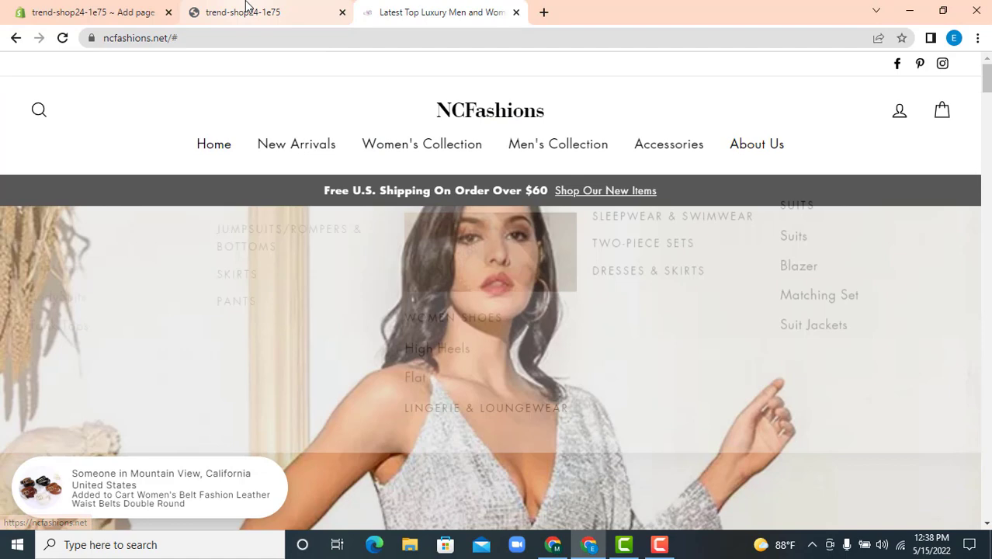
{"action": "left_click", "coordinate": [245, 12]}
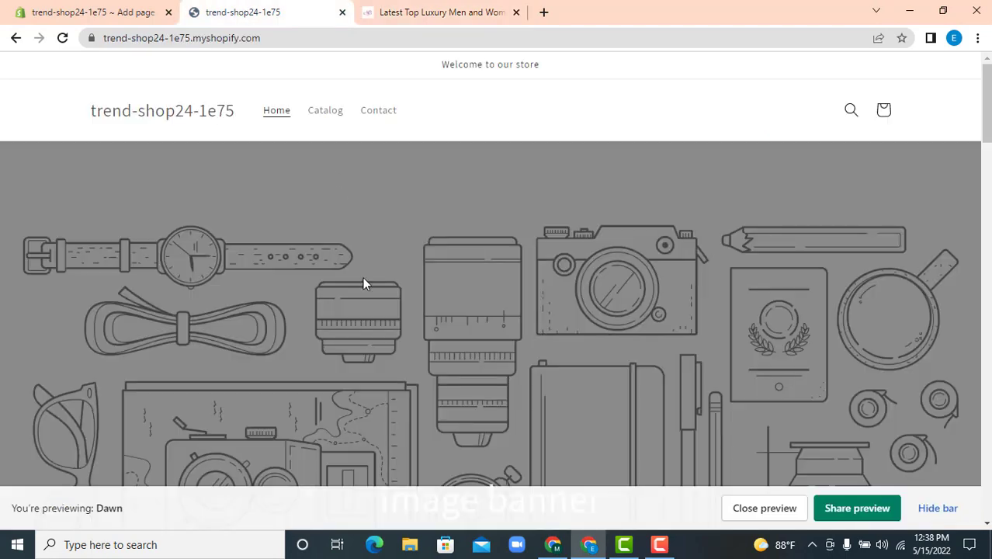
{"action": "left_click", "coordinate": [411, 11]}
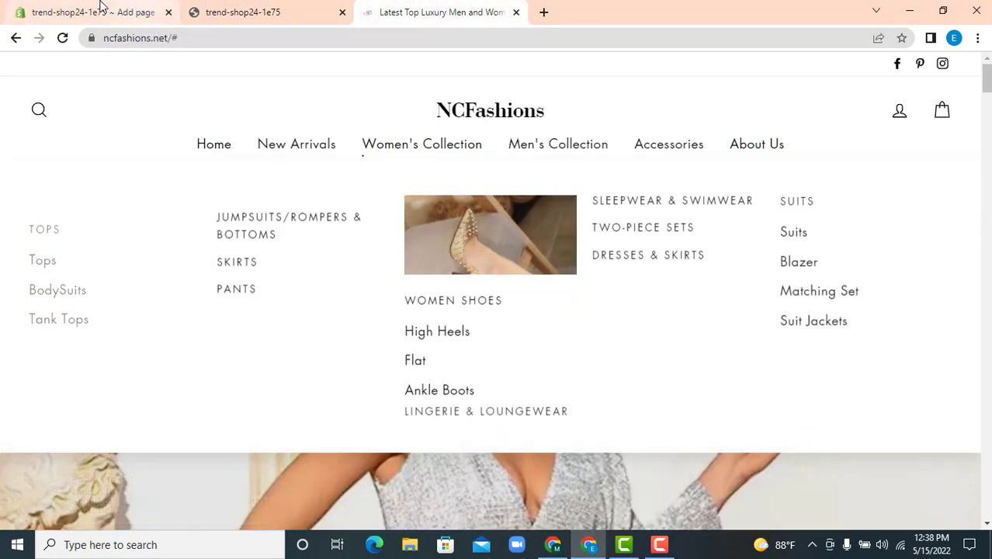
- Review the theme template choices in the Shopify admin, keep Default page, and save the Women Collection page
{"action": "left_click", "coordinate": [100, 9]}
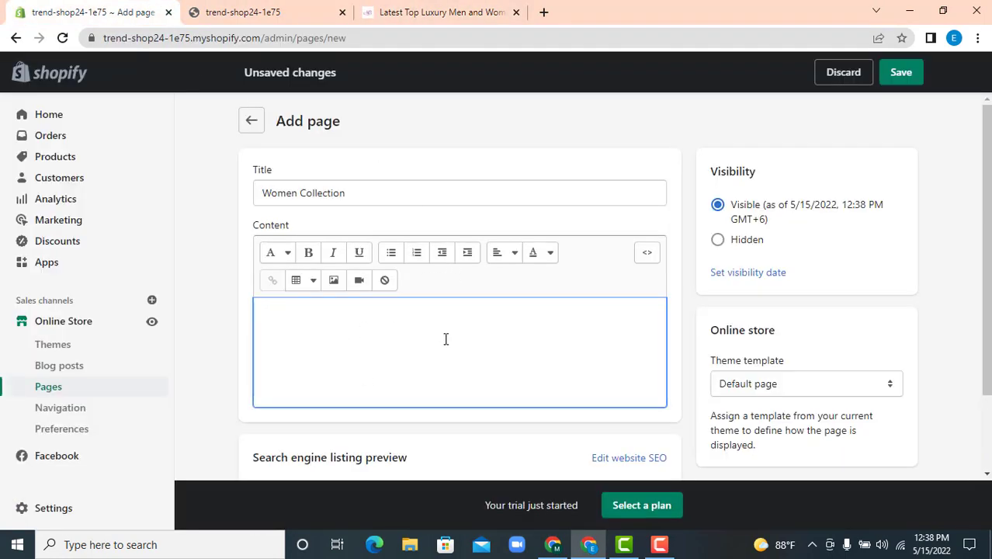
{"action": "scroll", "coordinate": [451, 334], "scroll_direction": "down", "scroll_amount": 1}
{"action": "scroll", "coordinate": [471, 270], "scroll_direction": "up", "scroll_amount": 1}
{"action": "scroll", "coordinate": [808, 389], "scroll_direction": "down", "scroll_amount": 1}
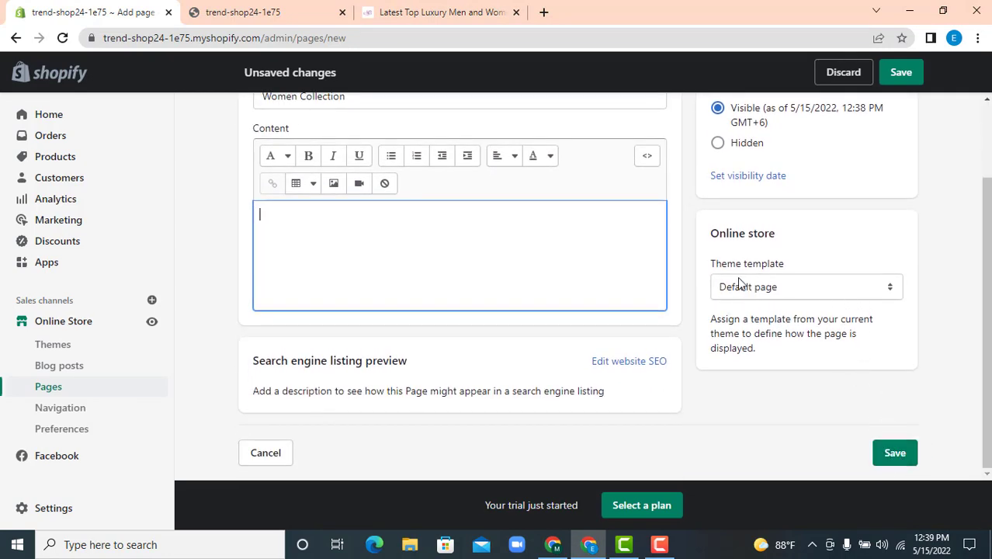
{"action": "left_click", "coordinate": [891, 291]}
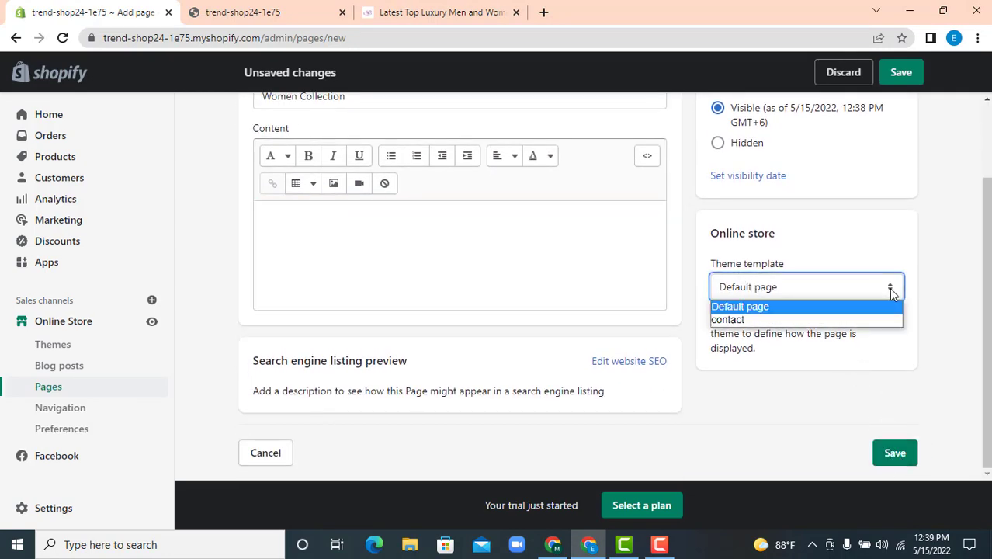
{"action": "left_click", "coordinate": [891, 290]}
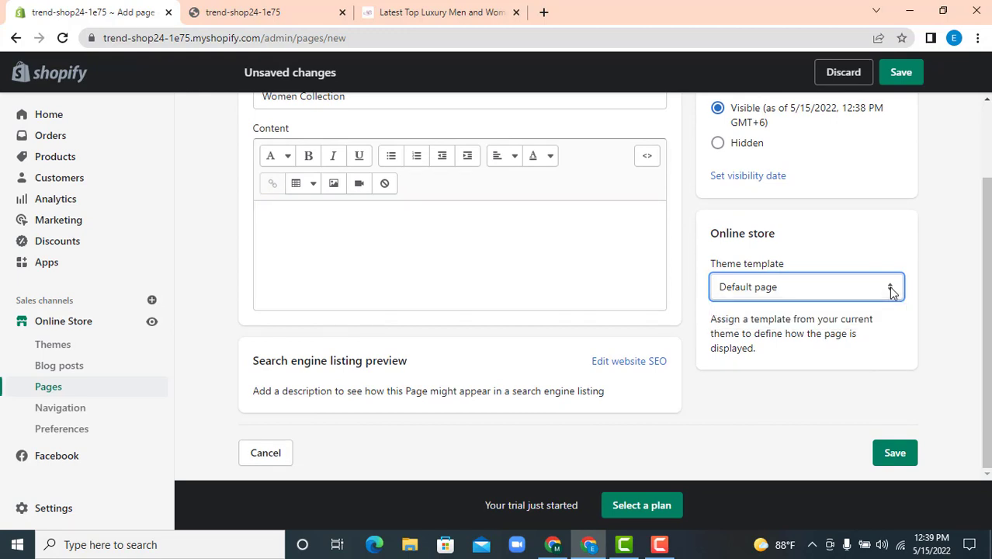
{"action": "left_click", "coordinate": [895, 453]}
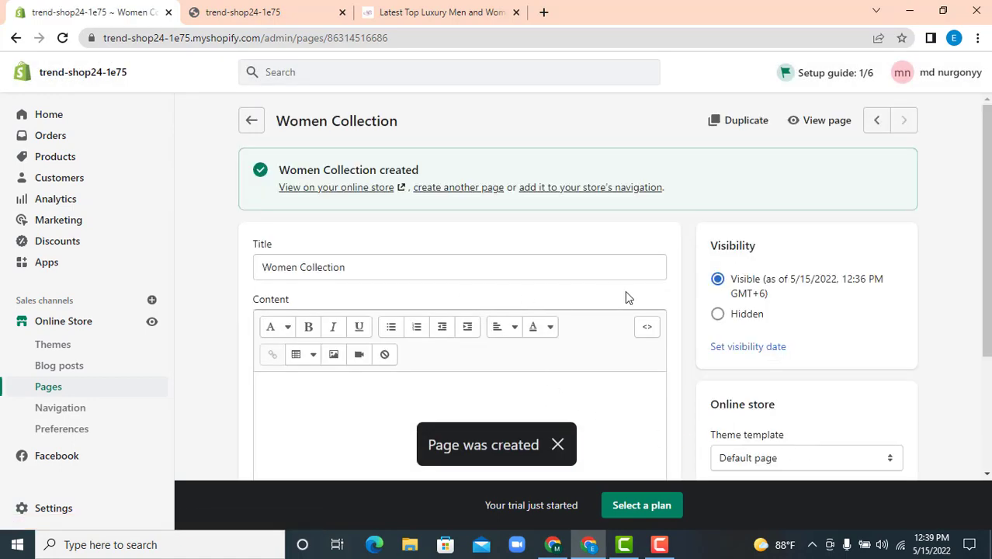
- Review the saved Women Collection page, return to the Pages list and start another new page
{"action": "scroll", "coordinate": [627, 297], "scroll_direction": "down", "scroll_amount": 3}
{"action": "scroll", "coordinate": [619, 291], "scroll_direction": "up", "scroll_amount": 3}
{"action": "scroll", "coordinate": [600, 285], "scroll_direction": "down", "scroll_amount": 3}
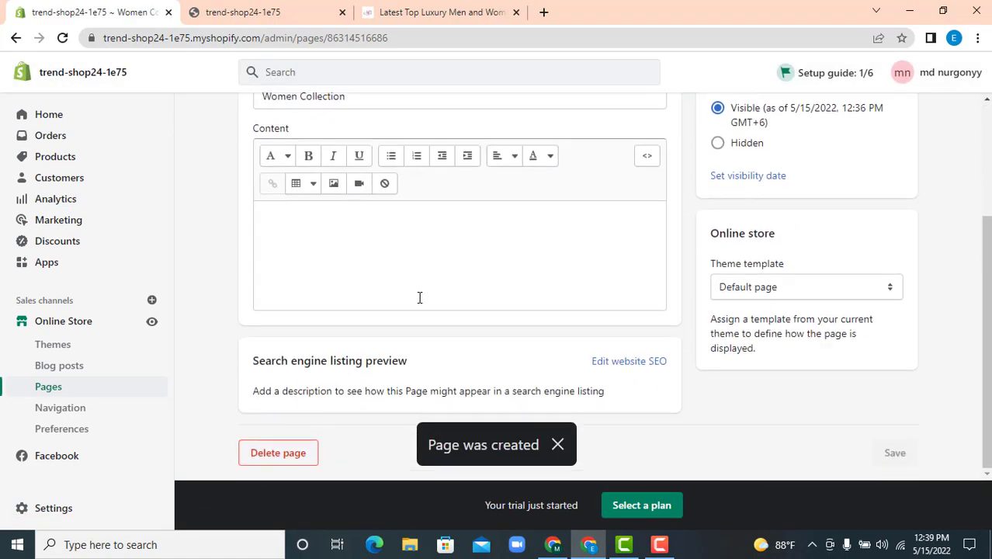
{"action": "scroll", "coordinate": [454, 269], "scroll_direction": "up", "scroll_amount": 3}
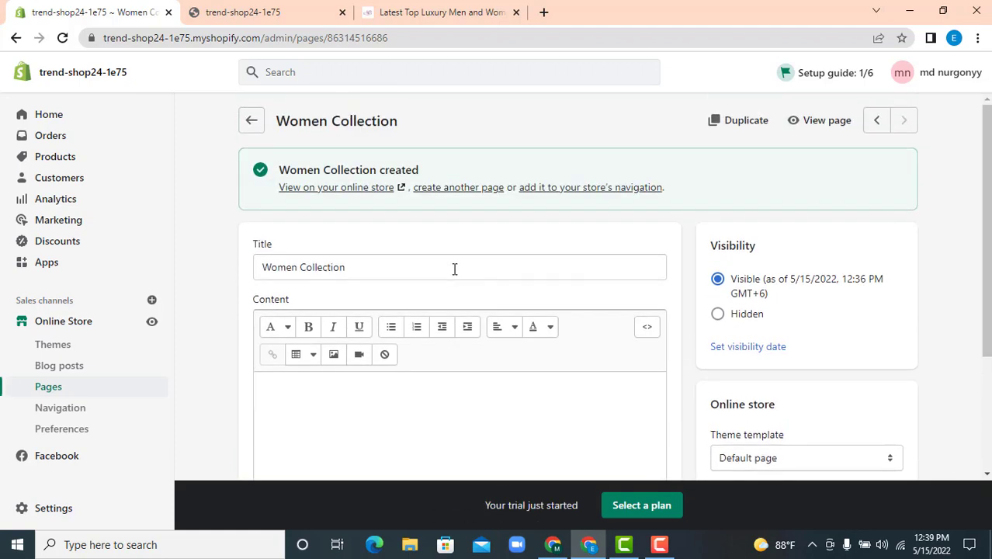
{"action": "left_click", "coordinate": [252, 120]}
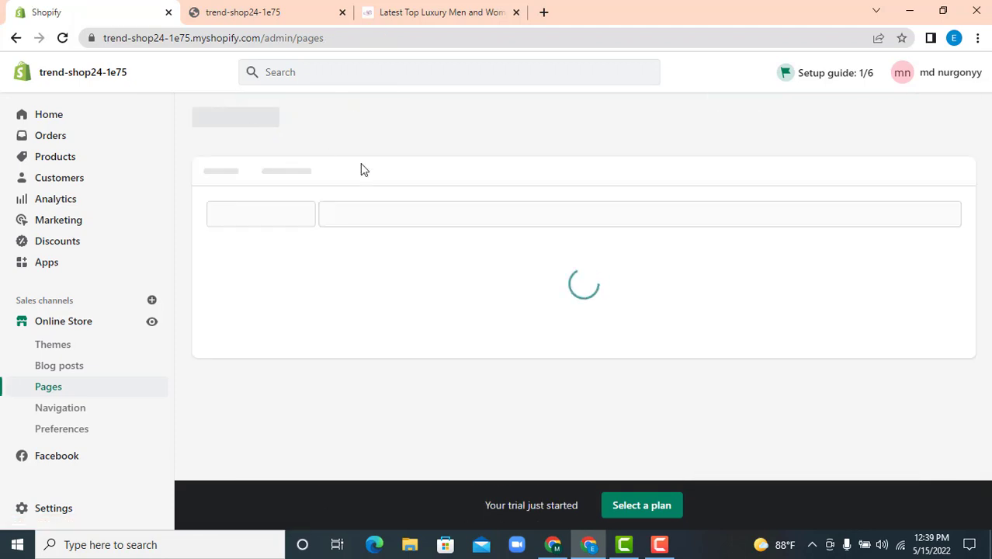
{"action": "scroll", "coordinate": [358, 346], "scroll_direction": "down", "scroll_amount": 1}
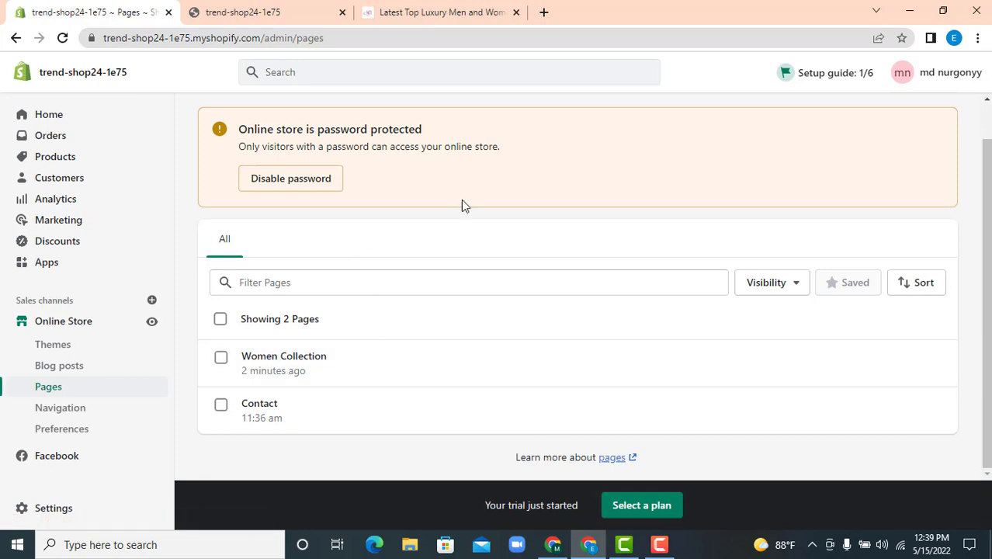
{"action": "scroll", "coordinate": [930, 246], "scroll_direction": "up", "scroll_amount": 1}
{"action": "left_click", "coordinate": [927, 124]}
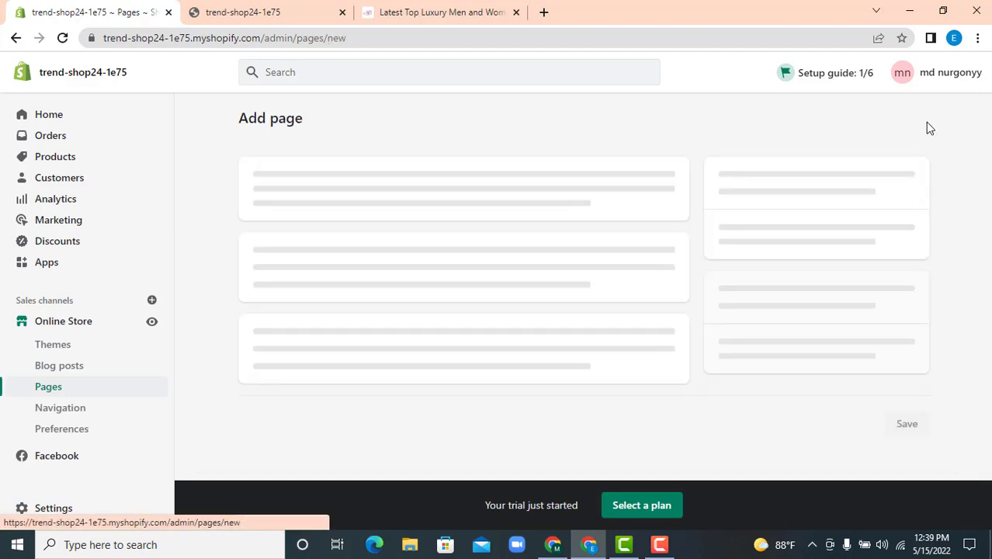
- Check the Accessories and Men's Collection menus on NCFashions and browse its home page in a new tab
{"action": "left_click", "coordinate": [441, 12]}
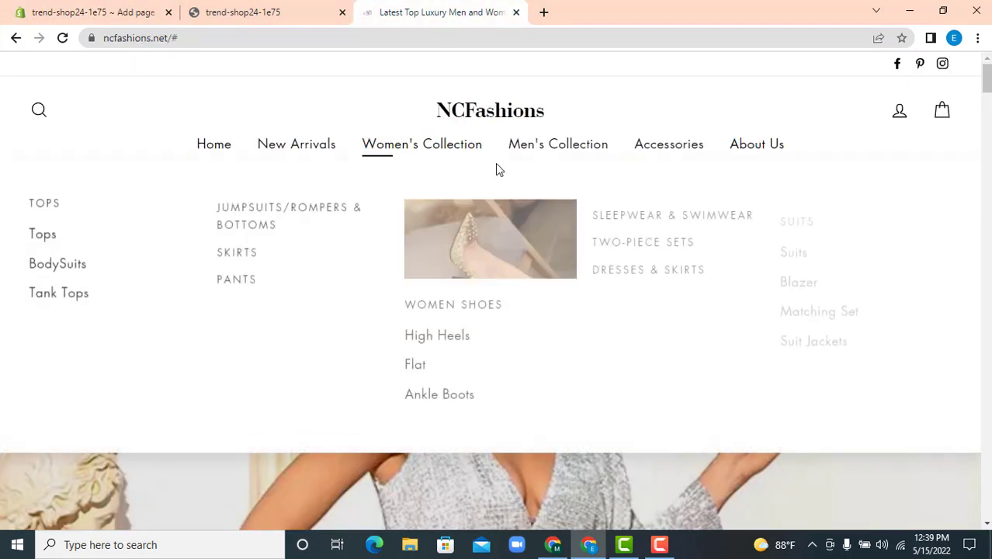
{"action": "mouse_move", "coordinate": [549, 159]}
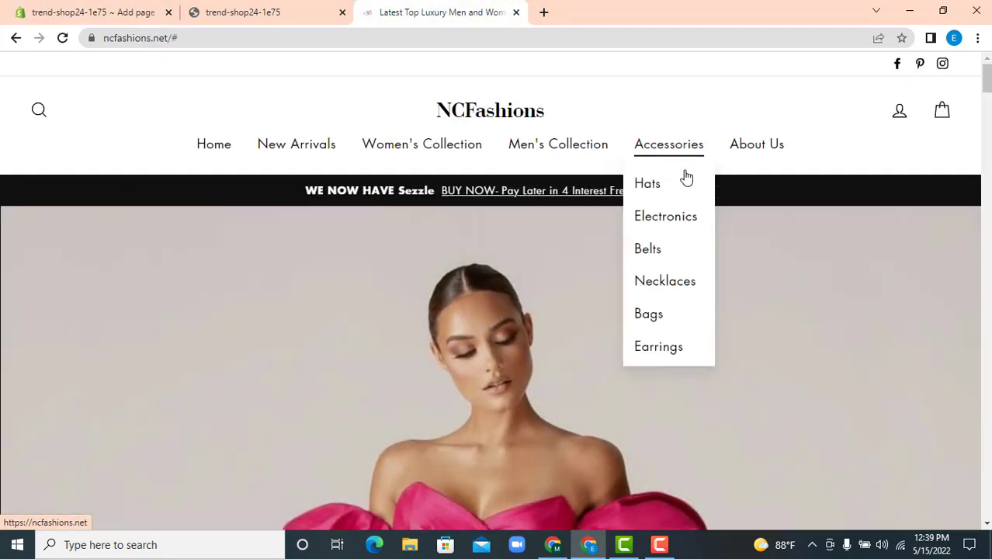
{"action": "mouse_move", "coordinate": [509, 158]}
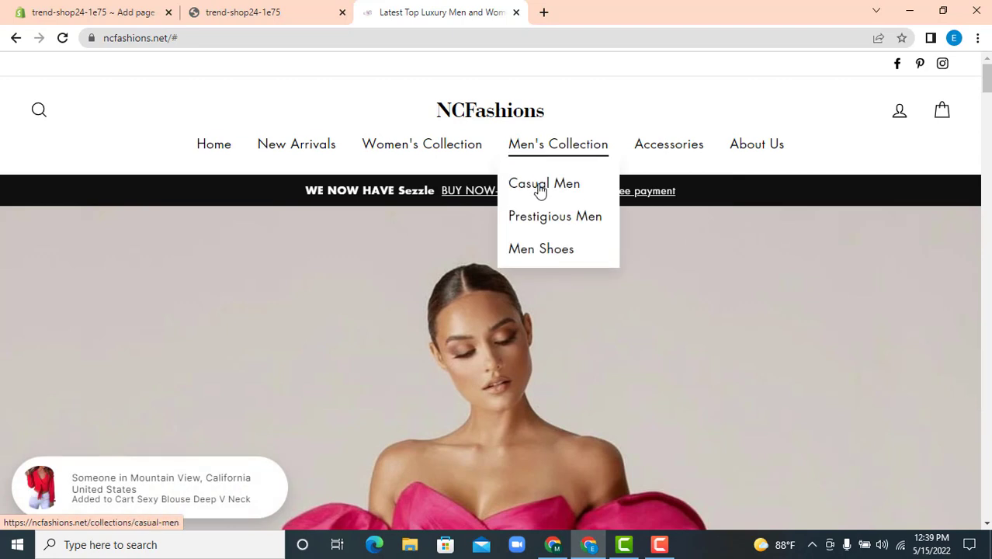
{"action": "right_click", "coordinate": [569, 156]}
{"action": "left_click", "coordinate": [575, 155]}
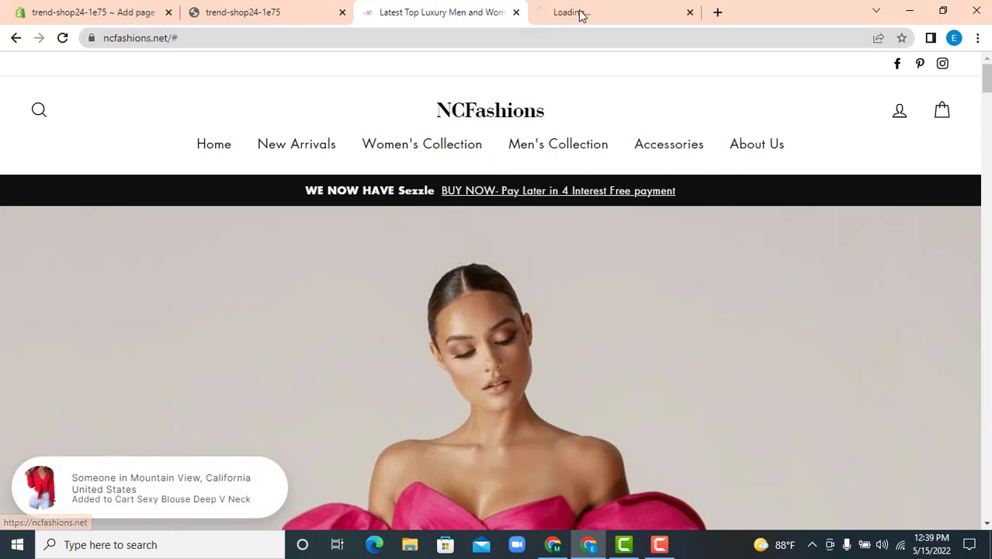
{"action": "left_click", "coordinate": [582, 11]}
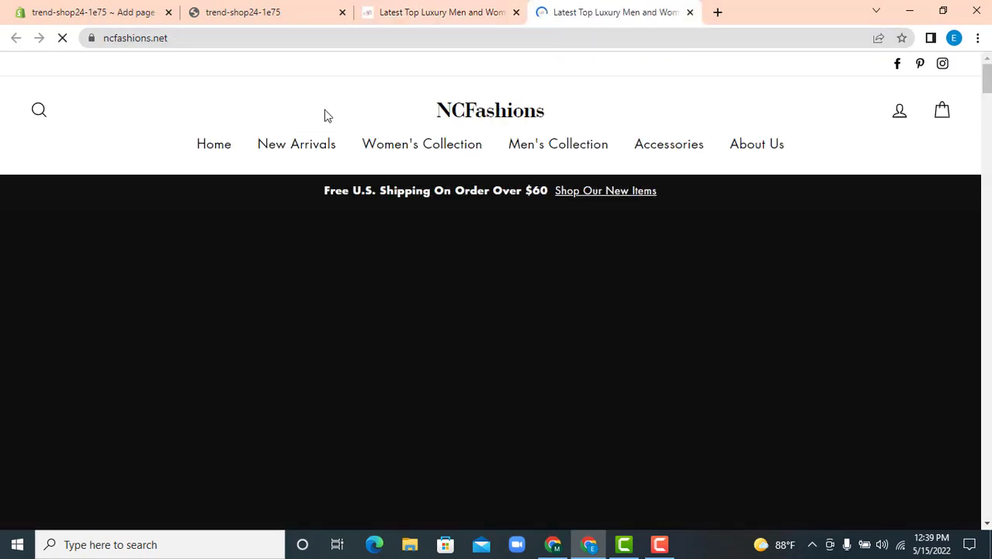
{"action": "scroll", "coordinate": [421, 148], "scroll_direction": "down", "scroll_amount": 8}
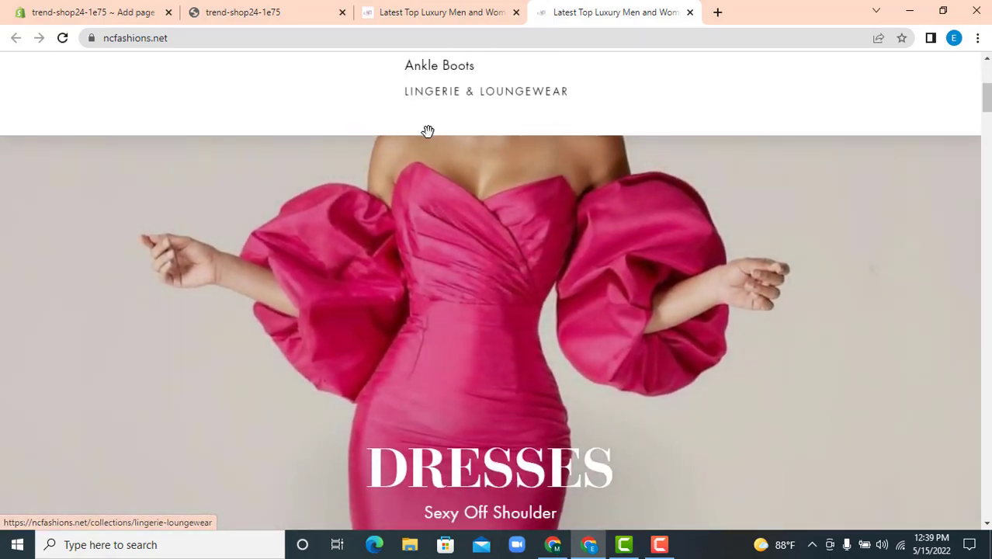
{"action": "scroll", "coordinate": [529, 297], "scroll_direction": "down", "scroll_amount": 10}
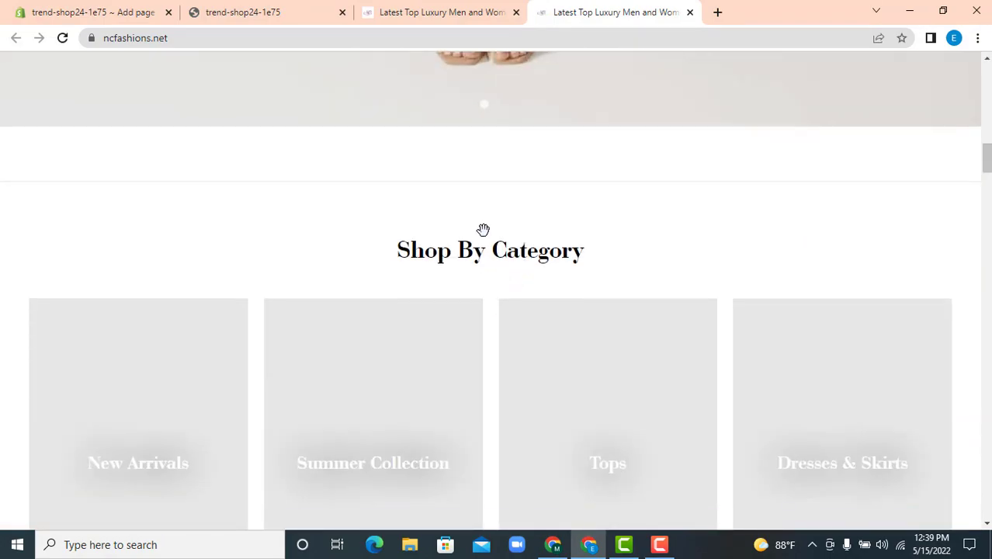
{"action": "scroll", "coordinate": [483, 180], "scroll_direction": "up", "scroll_amount": 12}
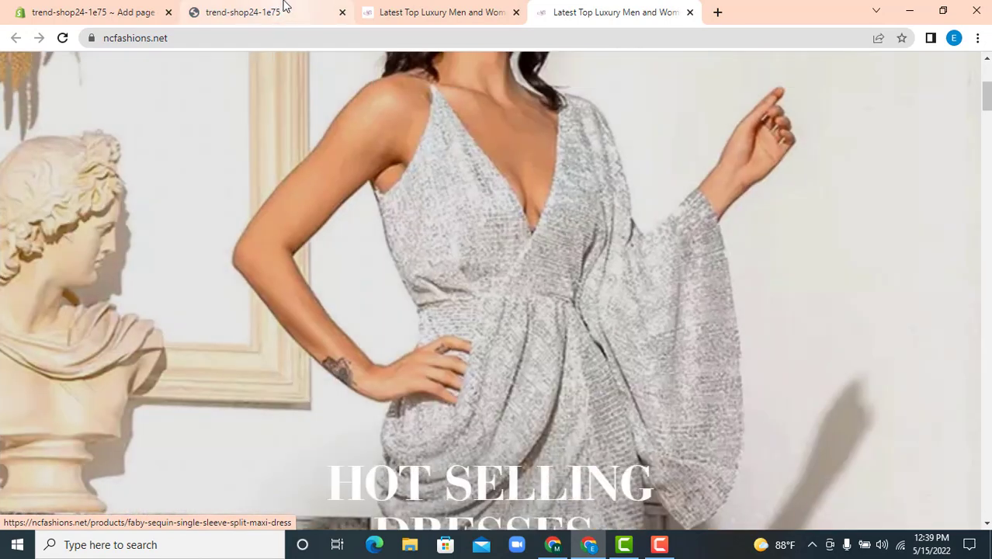
- Switch back to the Shopify admin, title the new page "Mens collection" and save it
{"action": "left_click", "coordinate": [283, 8]}
{"action": "left_click", "coordinate": [77, 7]}
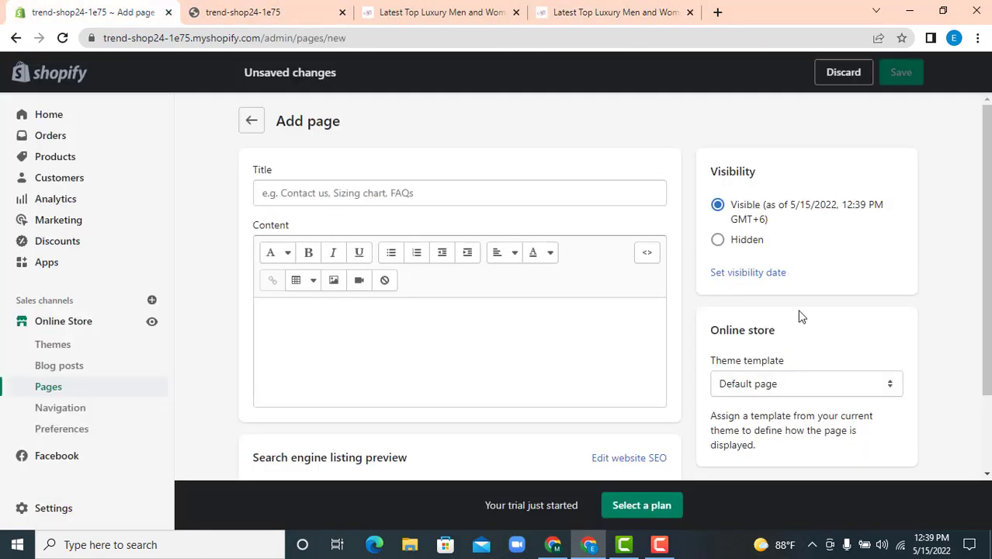
{"action": "left_click", "coordinate": [338, 197]}
{"action": "type", "text": "Mens"}
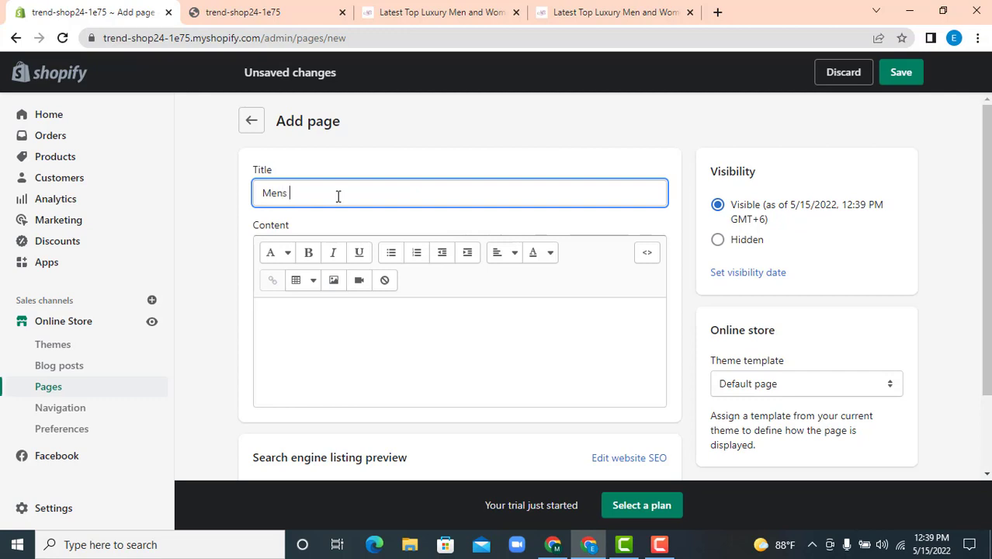
{"action": "type", "text": " collection"}
{"action": "left_click", "coordinate": [895, 79]}
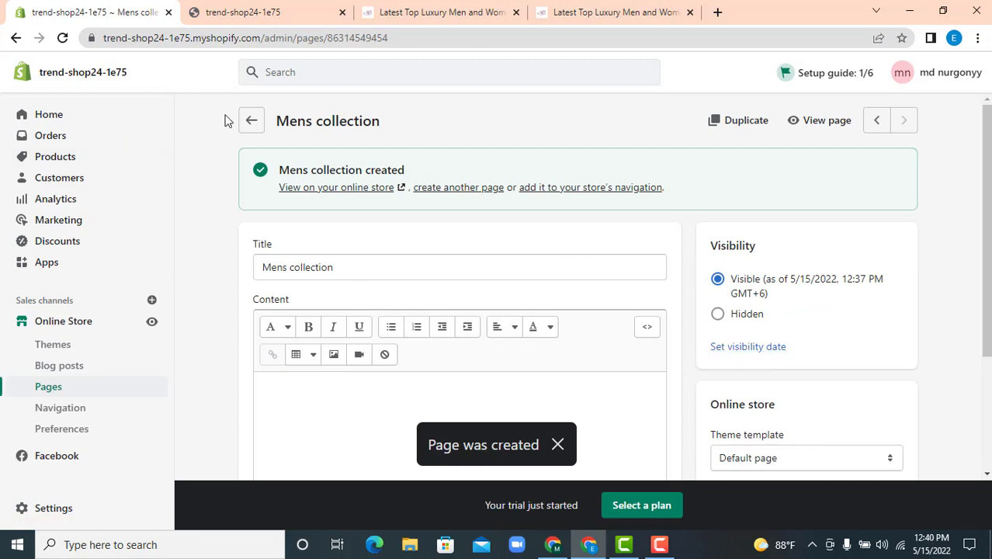
- Review the saved Mens collection page and return to the list of pages
{"action": "scroll", "coordinate": [499, 215], "scroll_direction": "down", "scroll_amount": 2}
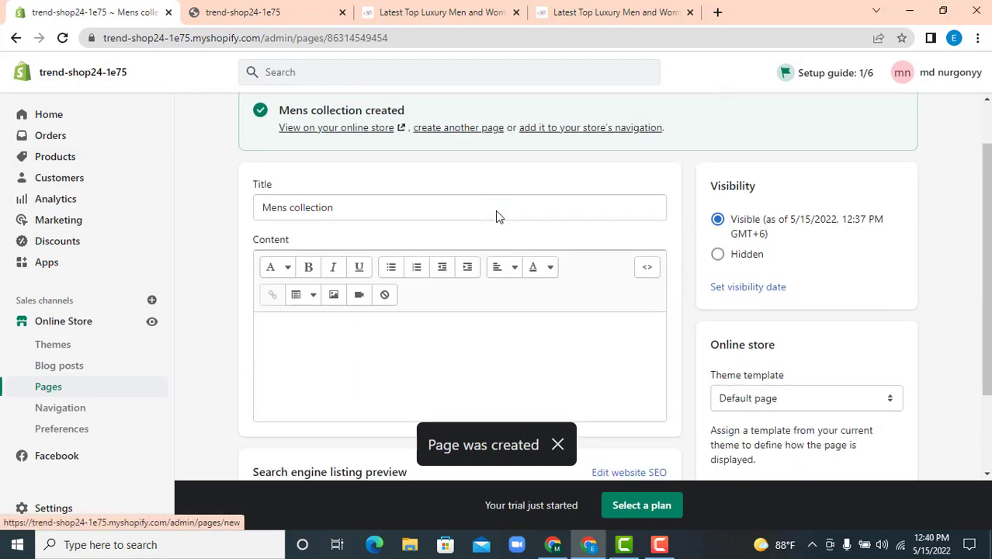
{"action": "scroll", "coordinate": [289, 164], "scroll_direction": "up", "scroll_amount": 1}
{"action": "scroll", "coordinate": [288, 164], "scroll_direction": "up", "scroll_amount": 2}
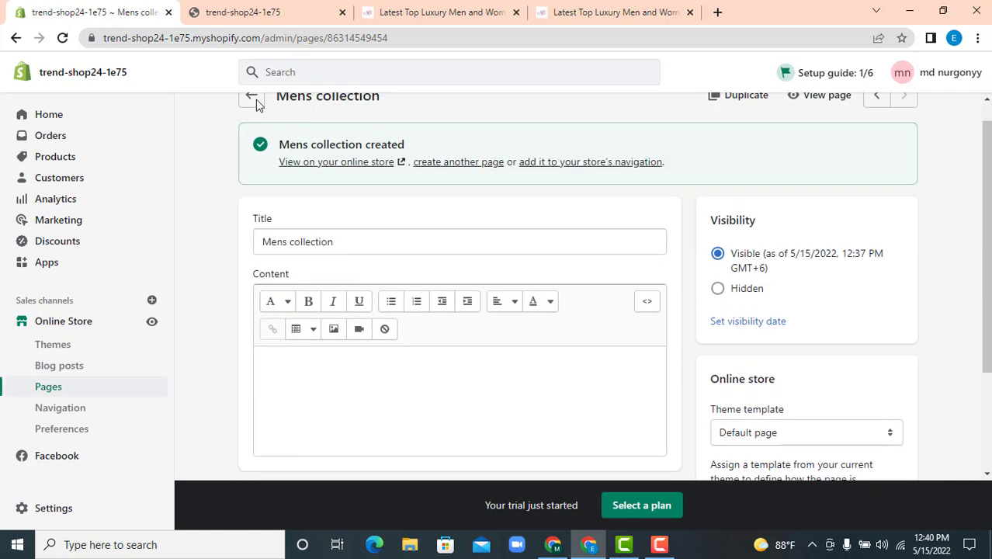
{"action": "left_click", "coordinate": [248, 98]}
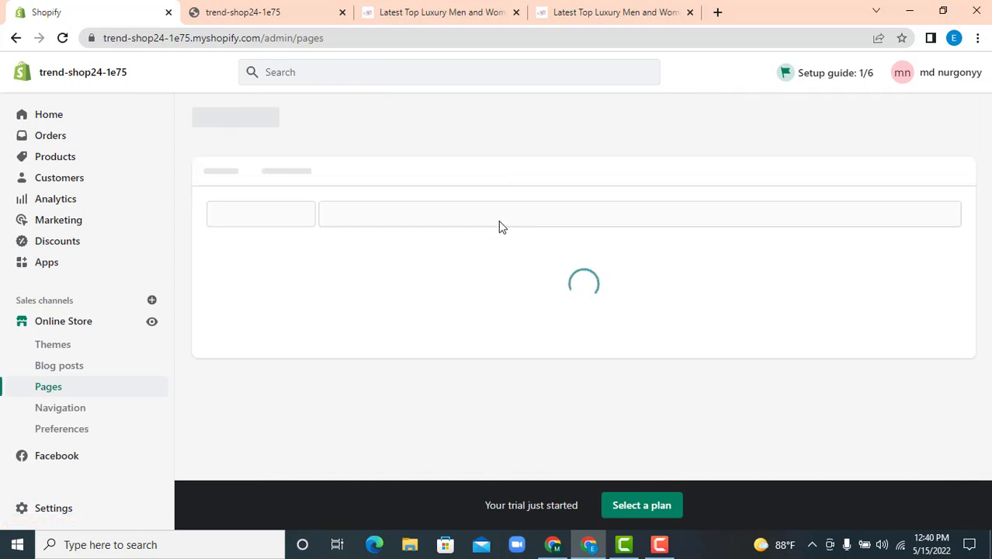
{"action": "scroll", "coordinate": [276, 292], "scroll_direction": "down", "scroll_amount": 2}
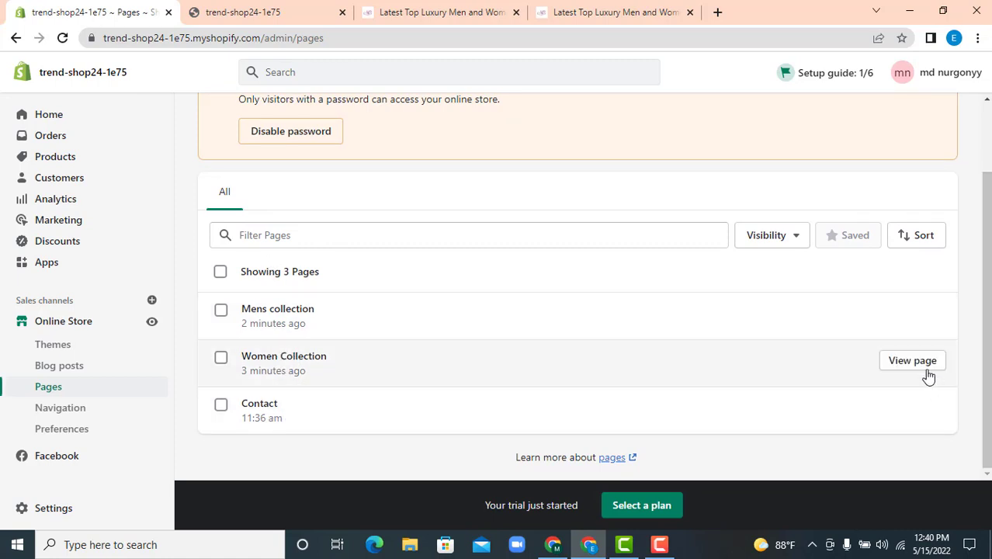
- View the Contact page on the online store and examine its contact form down to the Comment field
{"action": "left_click", "coordinate": [913, 409]}
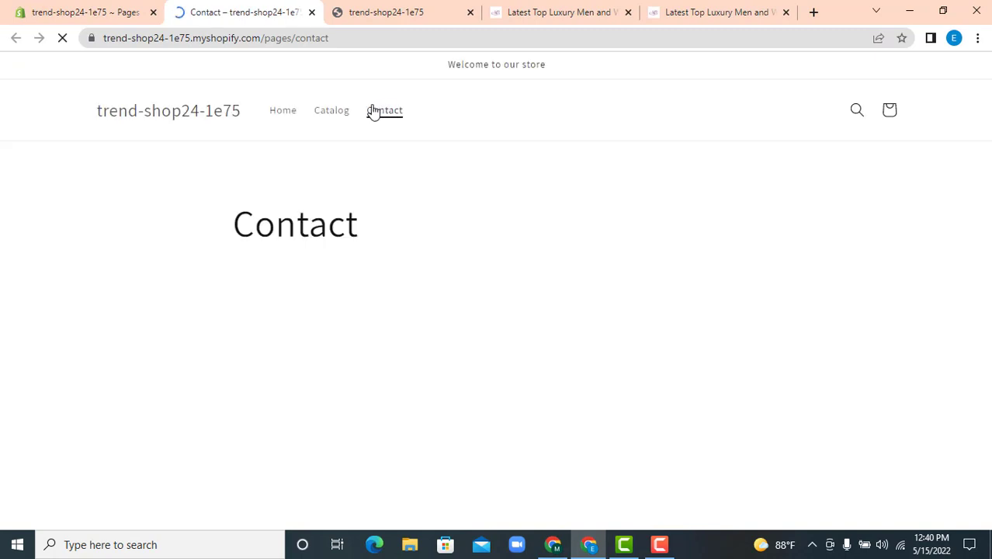
{"action": "scroll", "coordinate": [386, 257], "scroll_direction": "down", "scroll_amount": 3}
{"action": "left_click", "coordinate": [345, 215]}
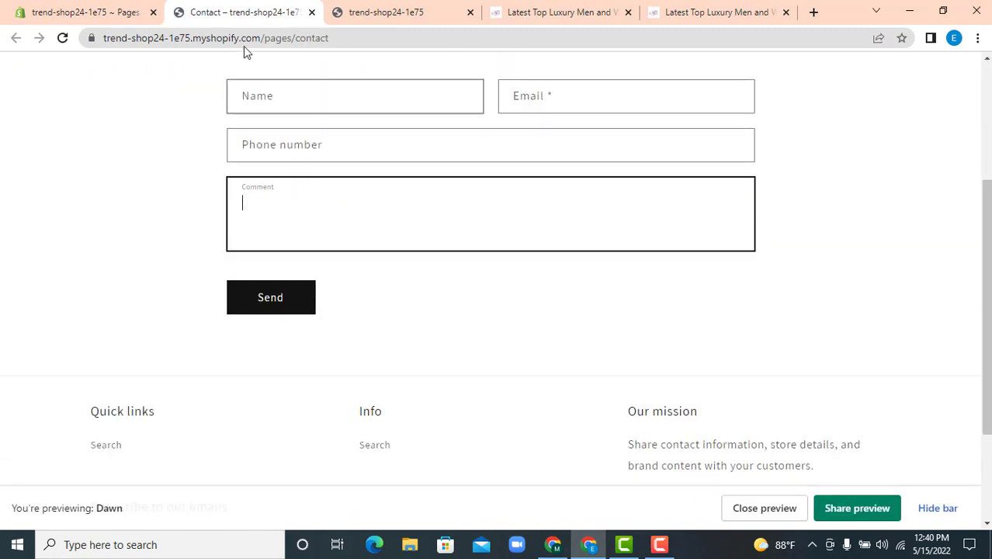
- Return to the Pages list in the Shopify admin and open the Contact page for editing
{"action": "left_click", "coordinate": [96, 12]}
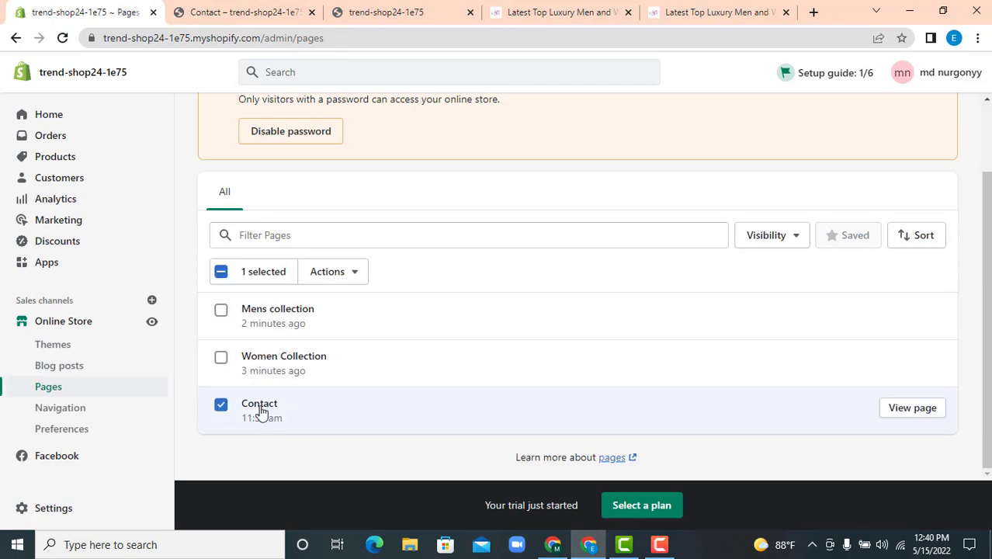
{"action": "left_click", "coordinate": [261, 410]}
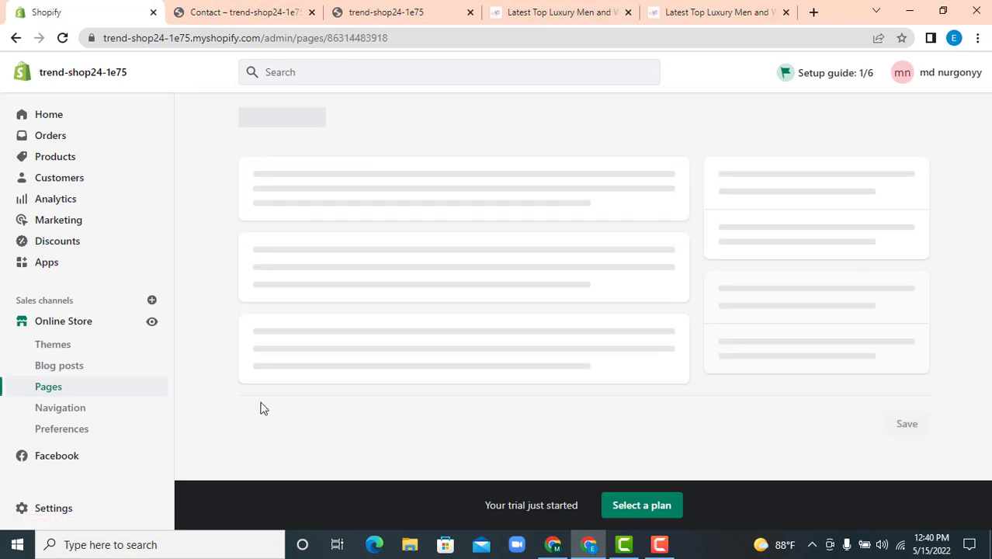
- Examine the theme template options of the Contact page and compare them with the contact form on the online store
{"action": "scroll", "coordinate": [668, 277], "scroll_direction": "down", "scroll_amount": 2}
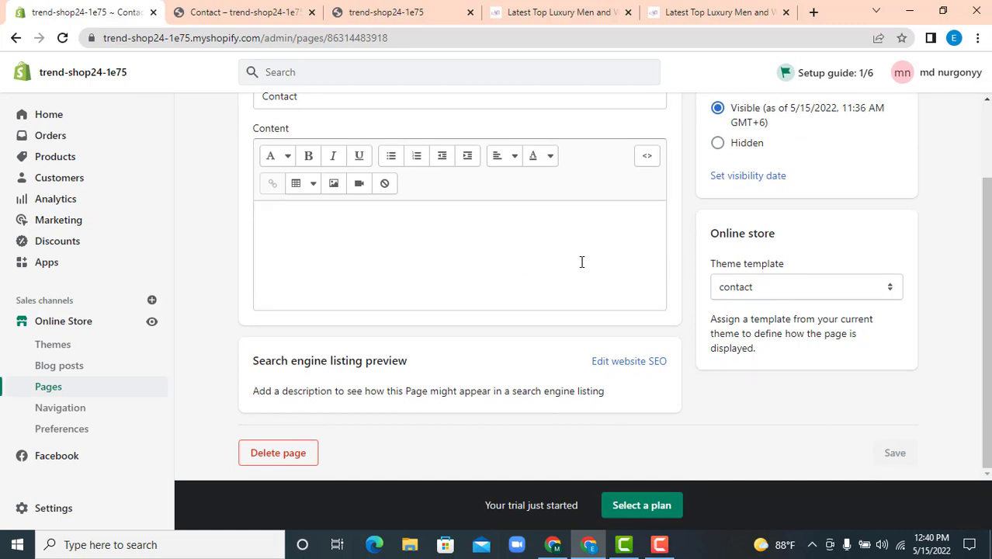
{"action": "left_click", "coordinate": [817, 284]}
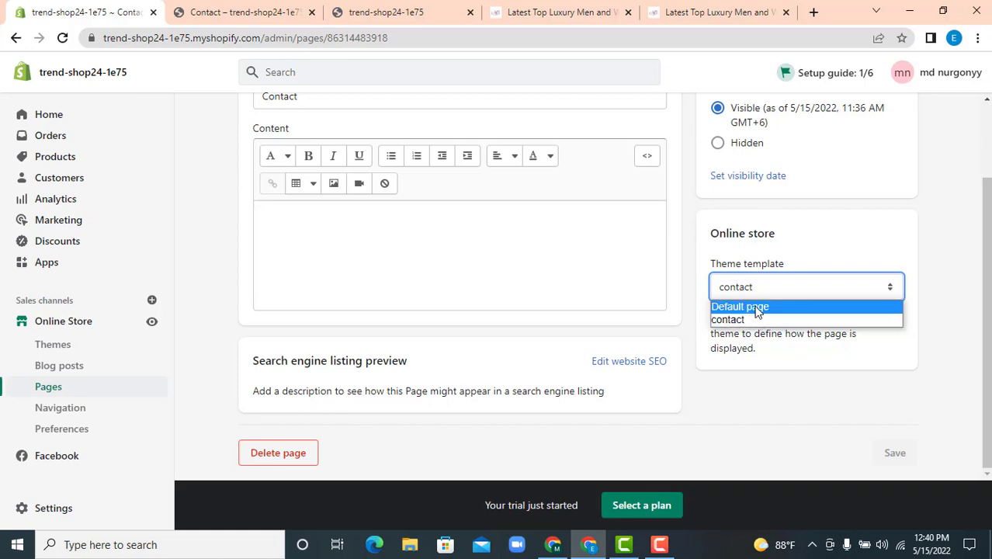
{"action": "left_click", "coordinate": [241, 12]}
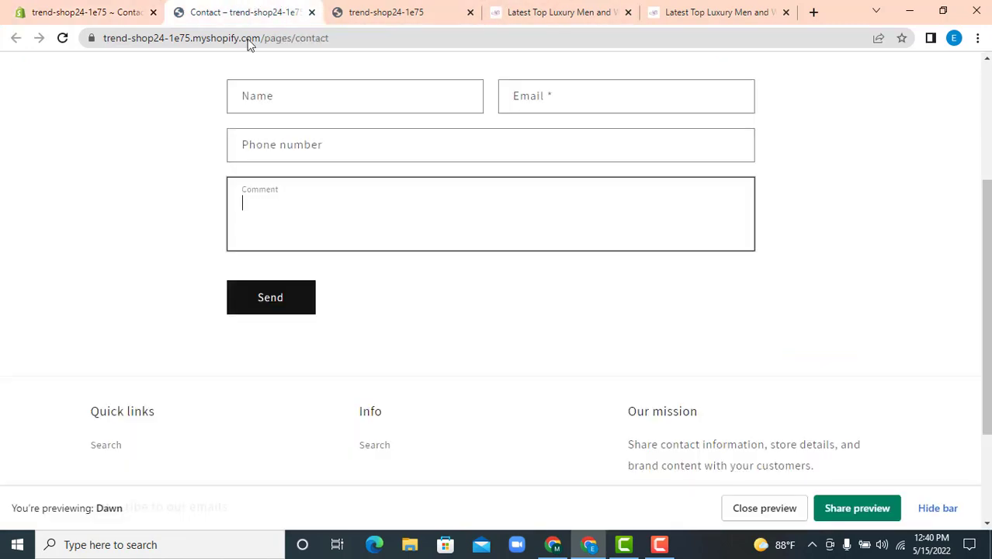
{"action": "left_click", "coordinate": [301, 84]}
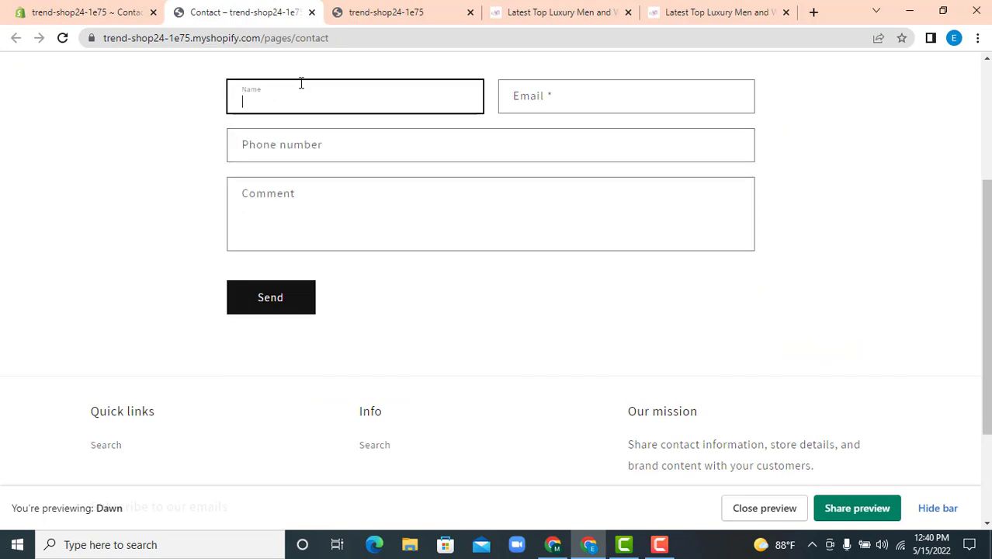
{"action": "left_click", "coordinate": [91, 9]}
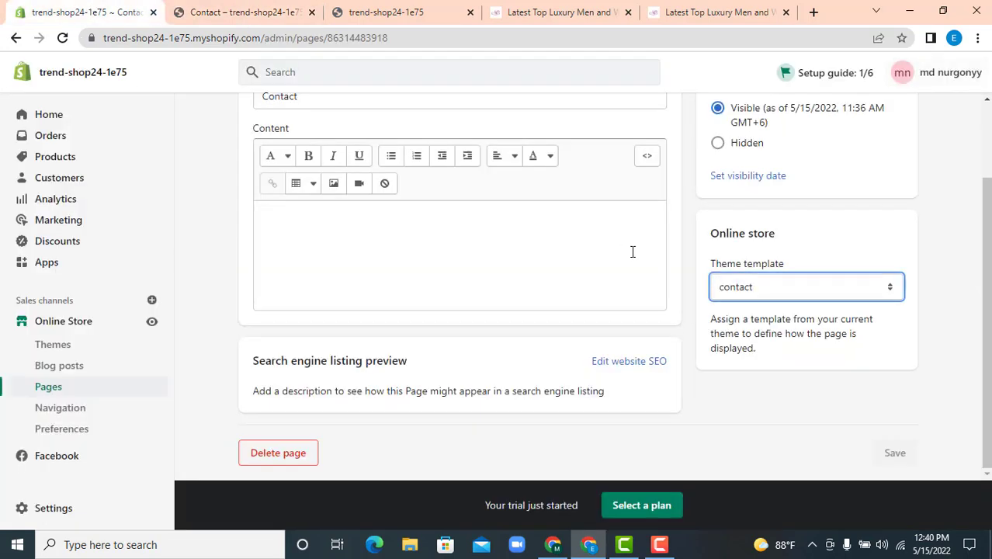
{"action": "left_click", "coordinate": [886, 289]}
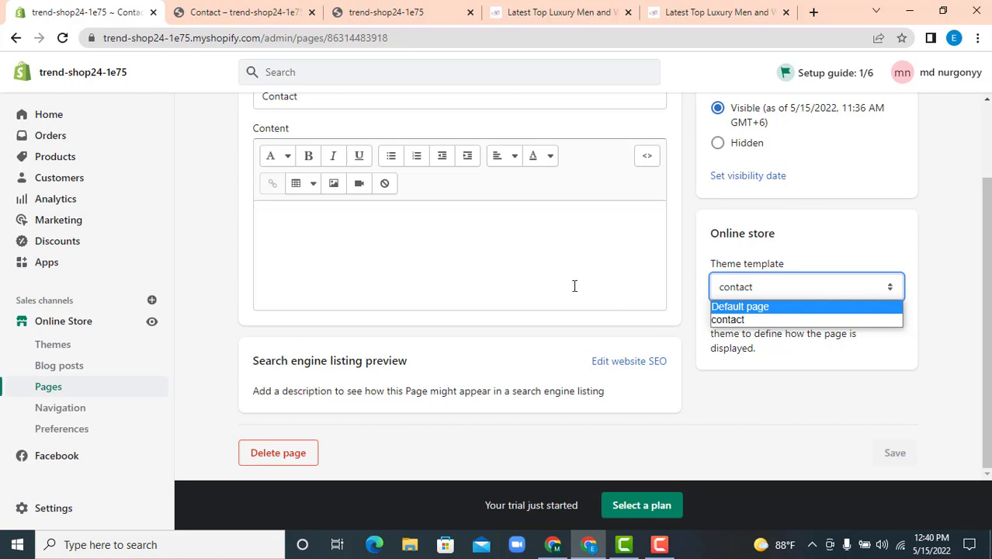
- Leave the Contact page for the list of pages and start adding a new page
{"action": "scroll", "coordinate": [365, 171], "scroll_direction": "up", "scroll_amount": 2}
{"action": "left_click", "coordinate": [251, 121]}
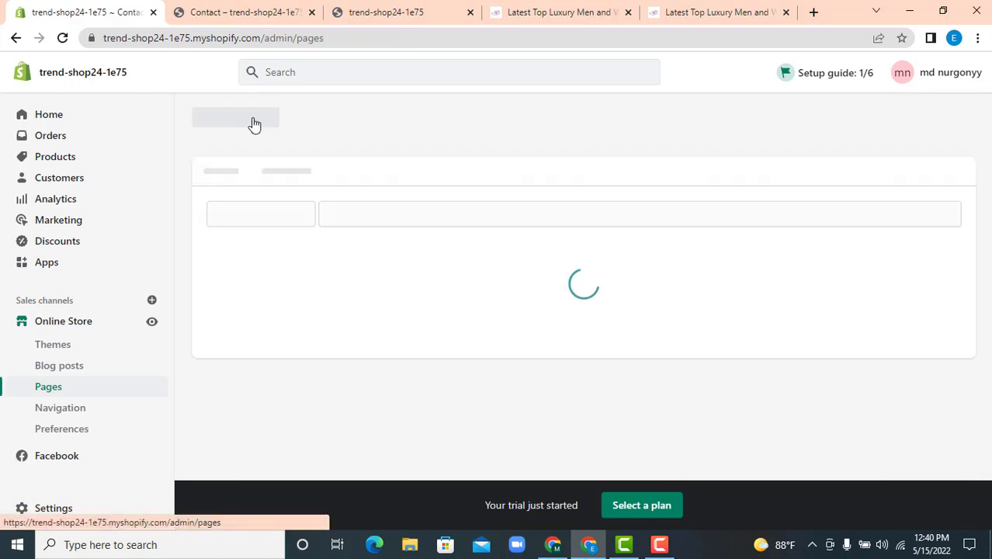
{"action": "left_click", "coordinate": [926, 120]}
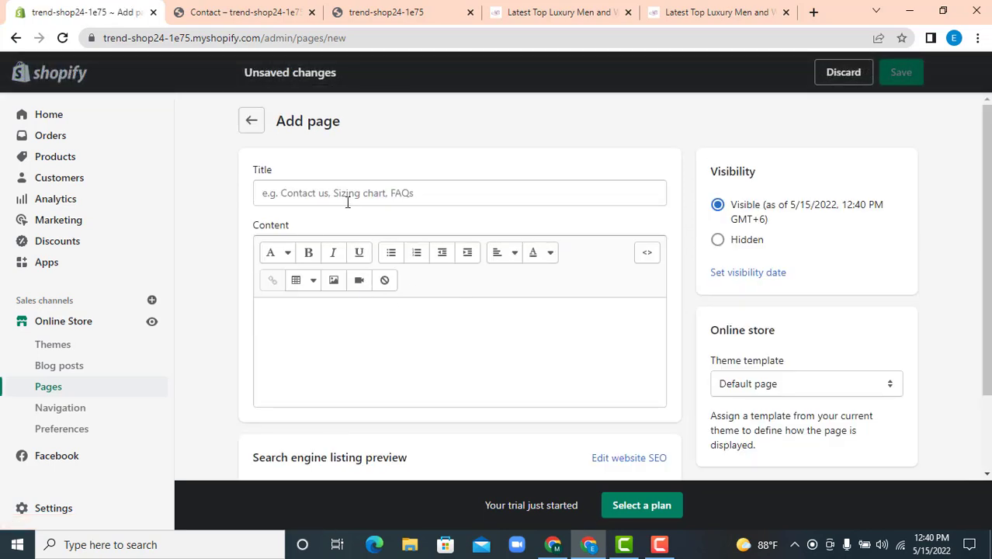
- Title the new page "Contract Us", try the contact theme template, and set the template back to Default page
{"action": "left_click", "coordinate": [347, 192]}
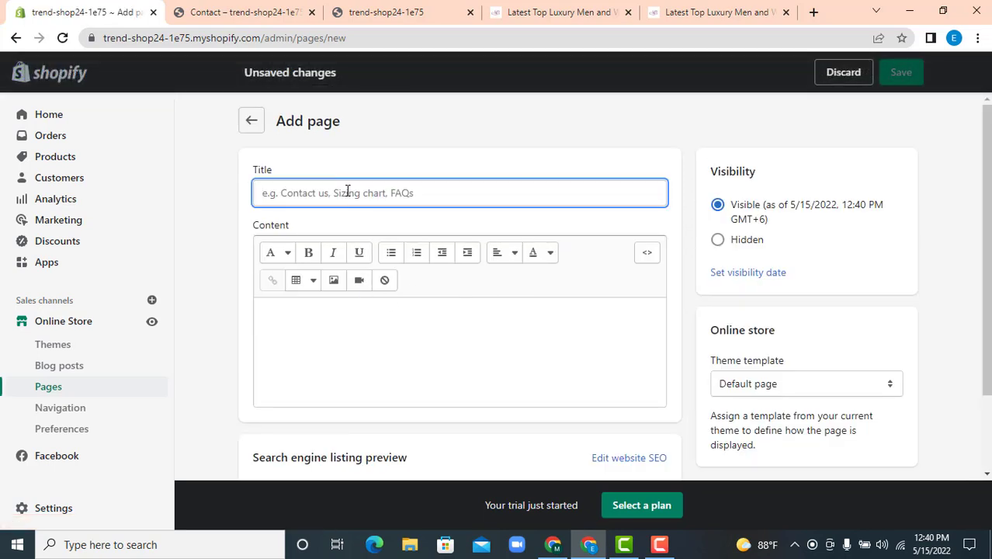
{"action": "type", "text": "Contract Us"}
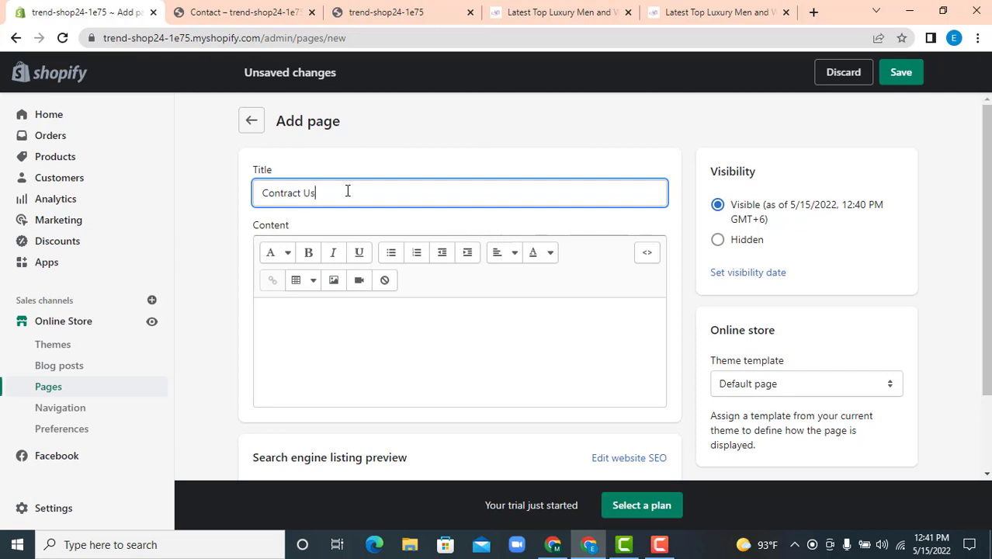
{"action": "left_click", "coordinate": [784, 384]}
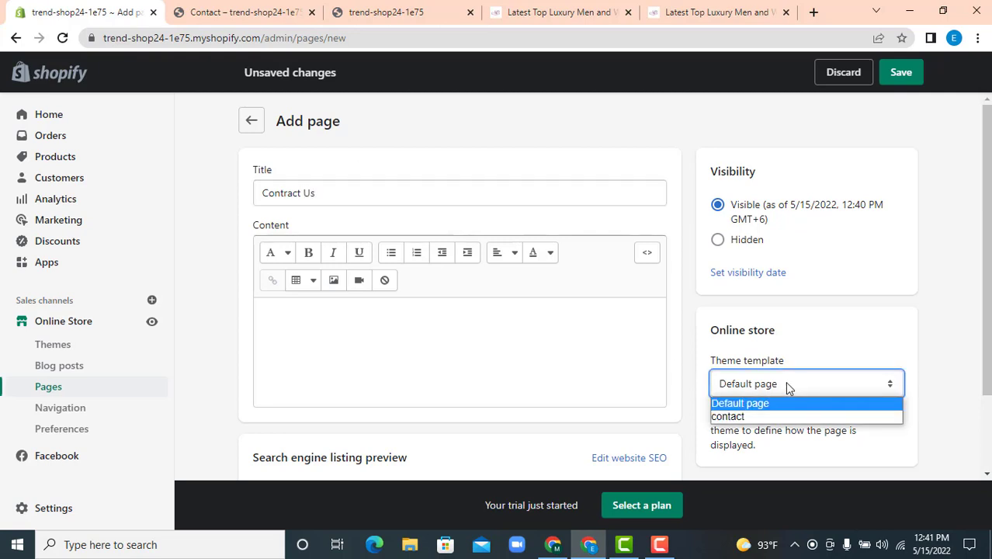
{"action": "left_click", "coordinate": [757, 417]}
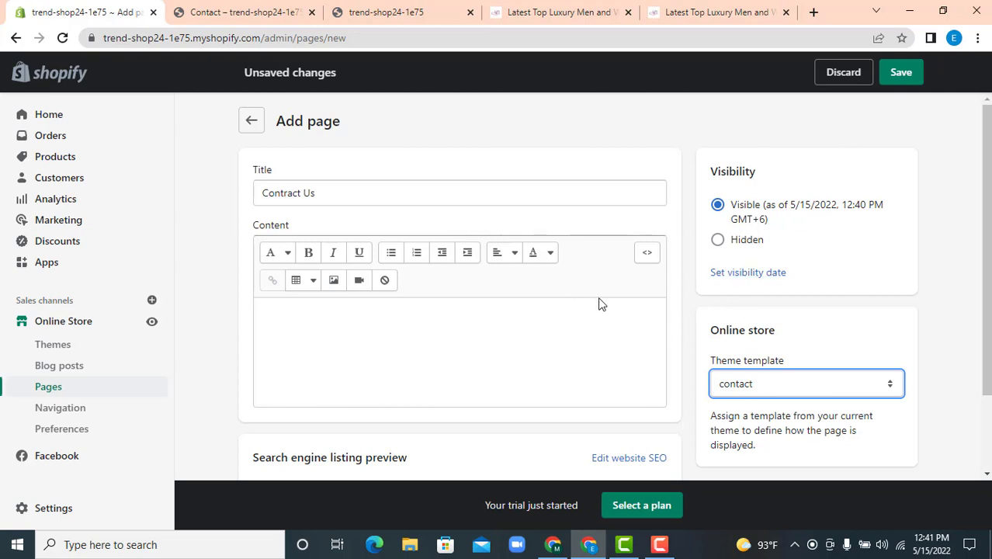
{"action": "left_click", "coordinate": [841, 391]}
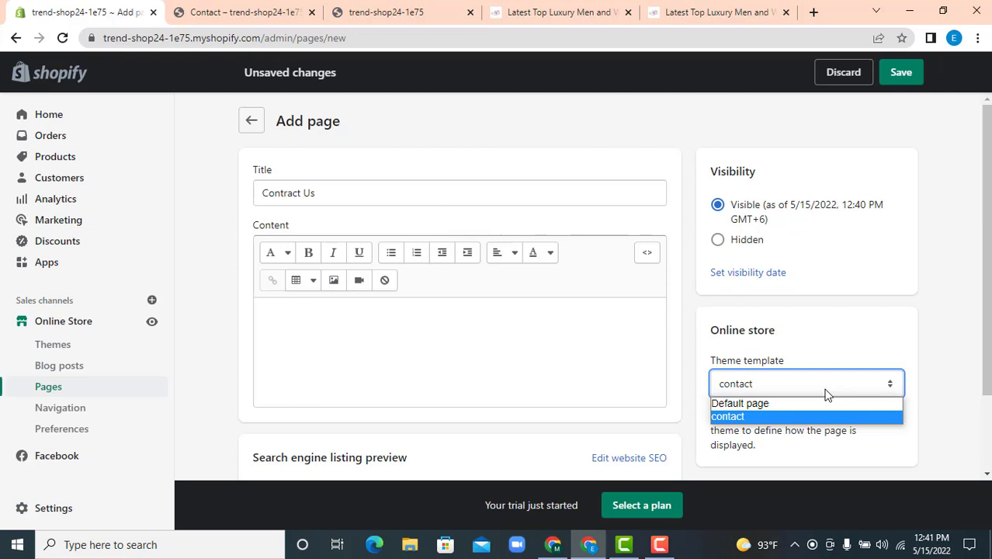
{"action": "left_click", "coordinate": [770, 402]}
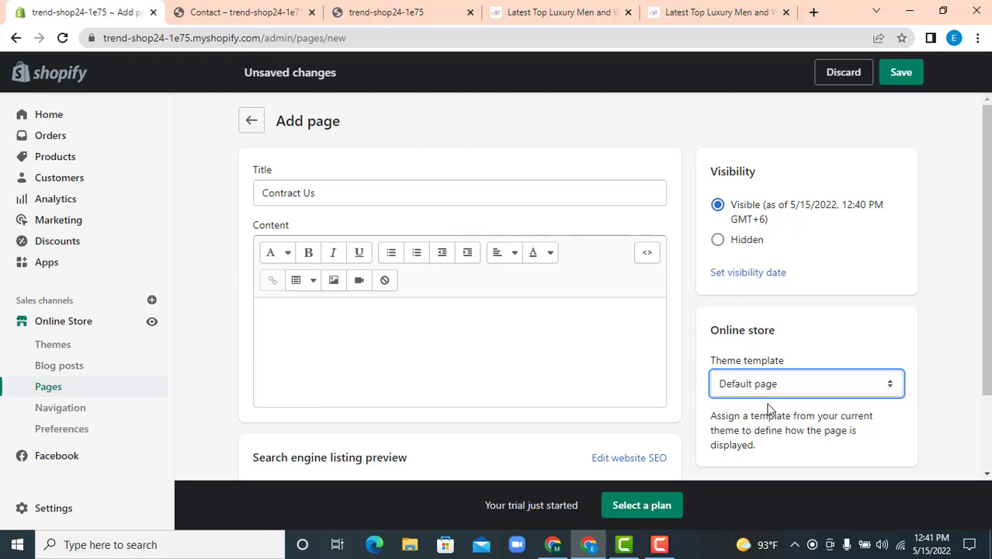
- Replace the new page's title with "About US" and save the page
{"action": "left_click", "coordinate": [343, 195]}
{"action": "left_click_drag", "start_coordinate": [351, 192], "coordinate": [231, 197]}
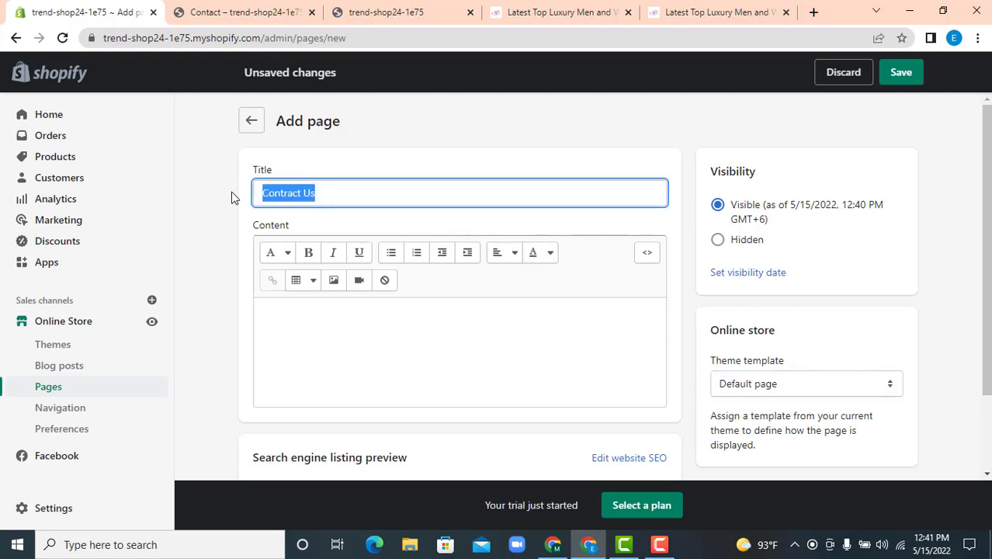
{"action": "type", "text": "A"}
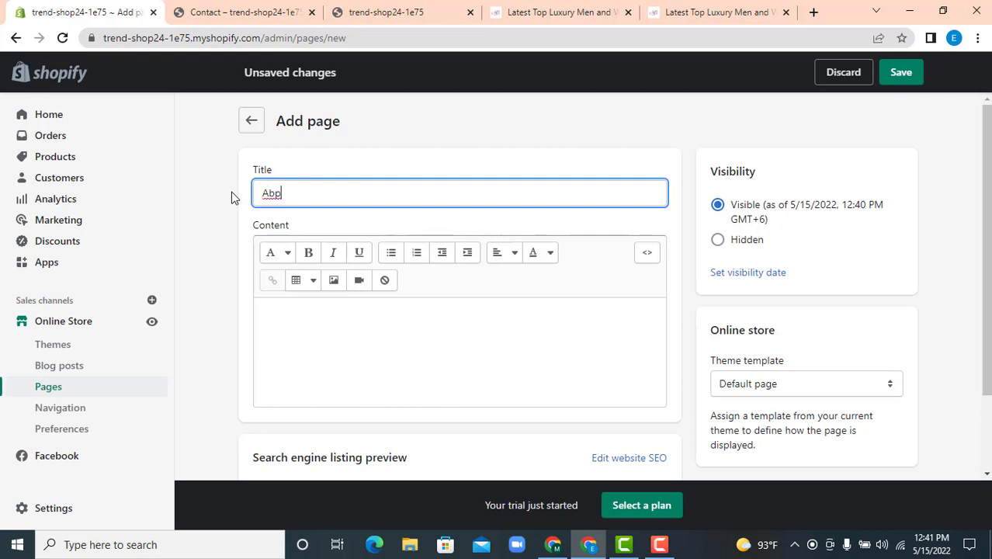
{"action": "type", "text": "bout US"}
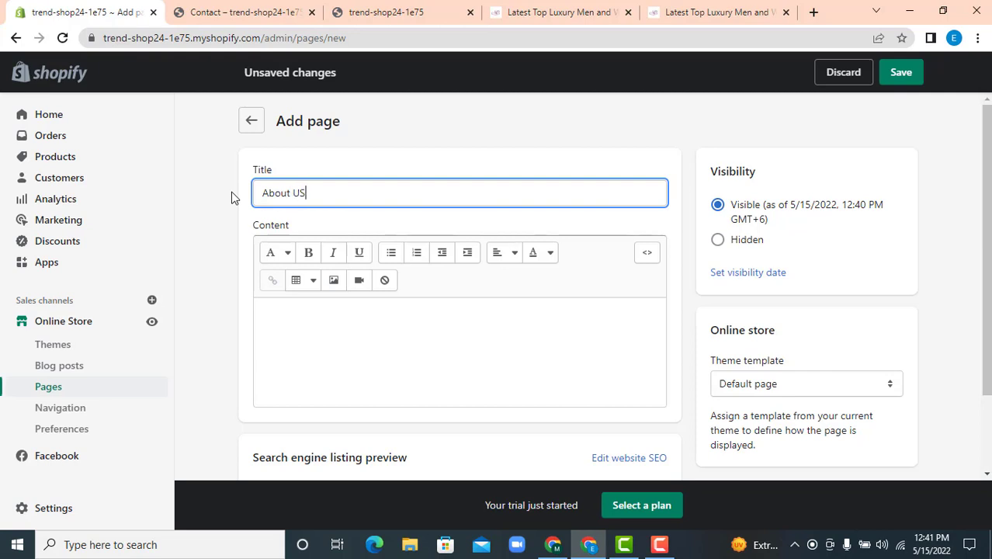
{"action": "left_click", "coordinate": [902, 72]}
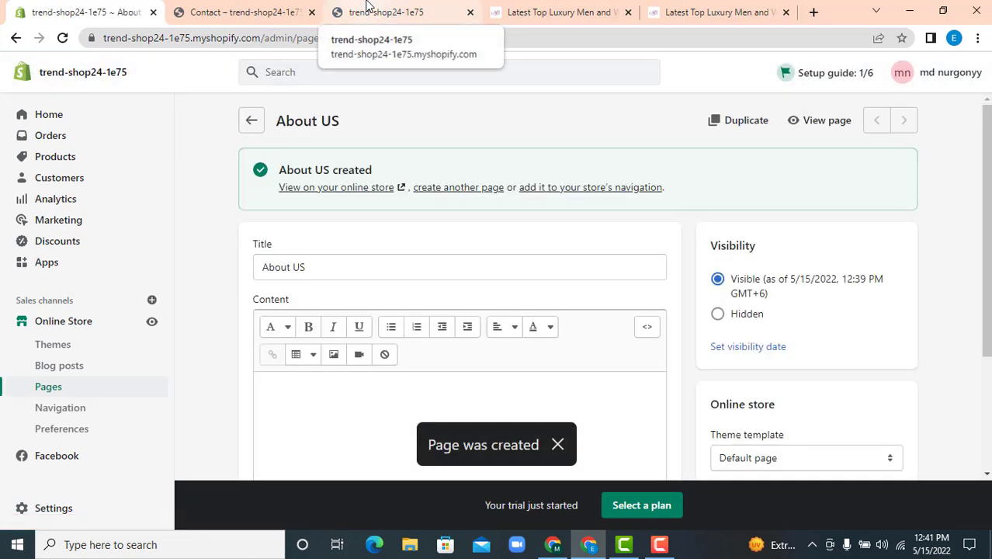
- Switch to the online store's home page, reload it, and examine its header menu and sections down to the footer
{"action": "left_click", "coordinate": [271, 9]}
{"action": "key", "text": "ctrl+Tab"}
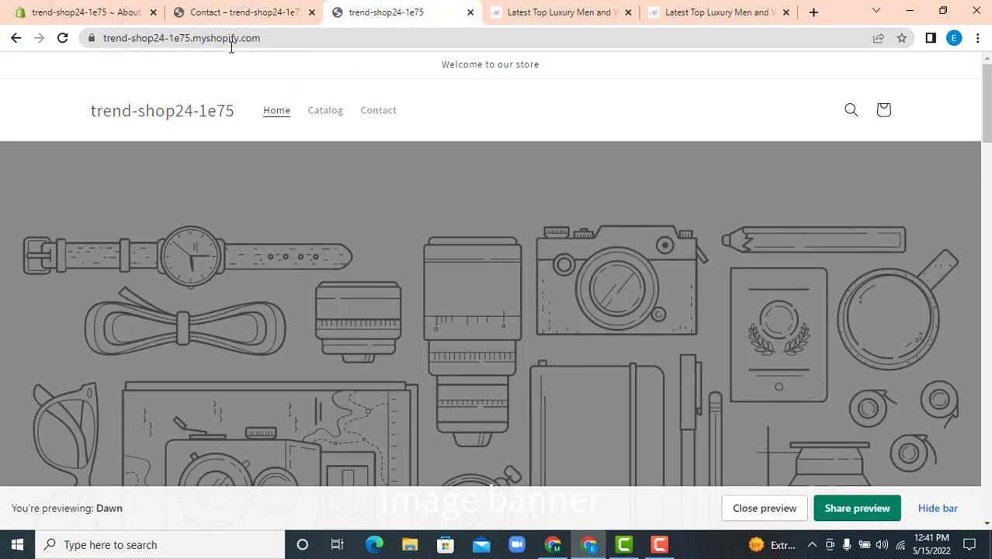
{"action": "left_click", "coordinate": [62, 37]}
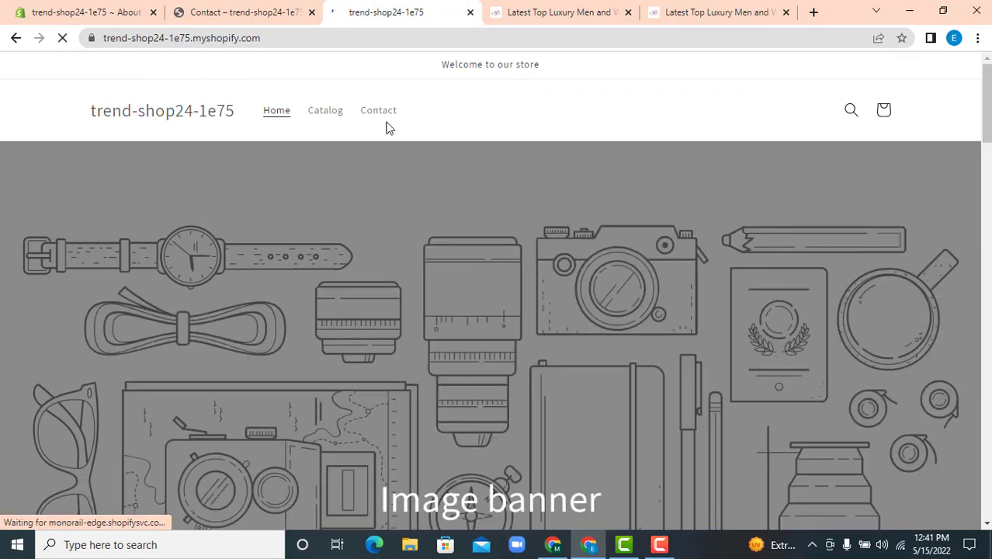
{"action": "scroll", "coordinate": [419, 266], "scroll_direction": "down", "scroll_amount": 1}
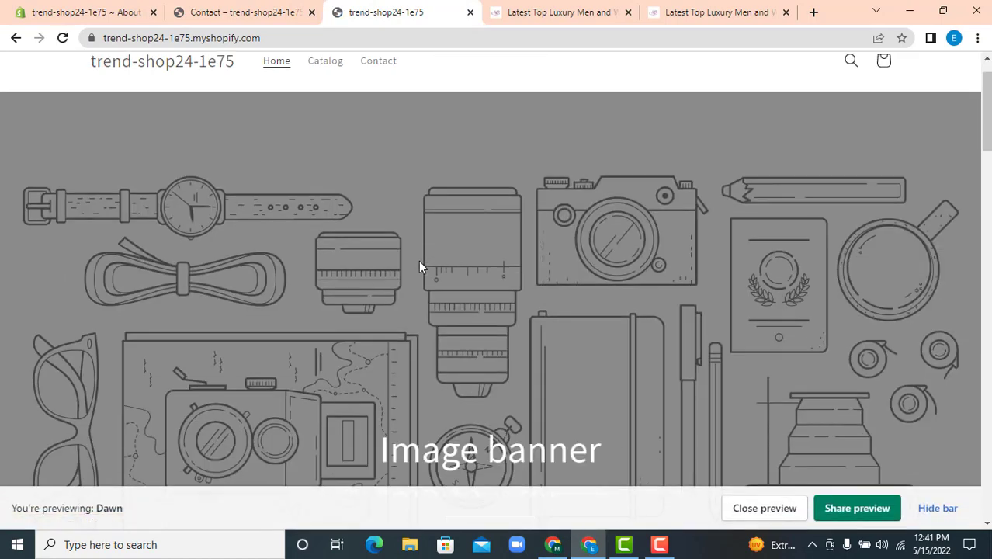
{"action": "scroll", "coordinate": [473, 312], "scroll_direction": "down", "scroll_amount": 20}
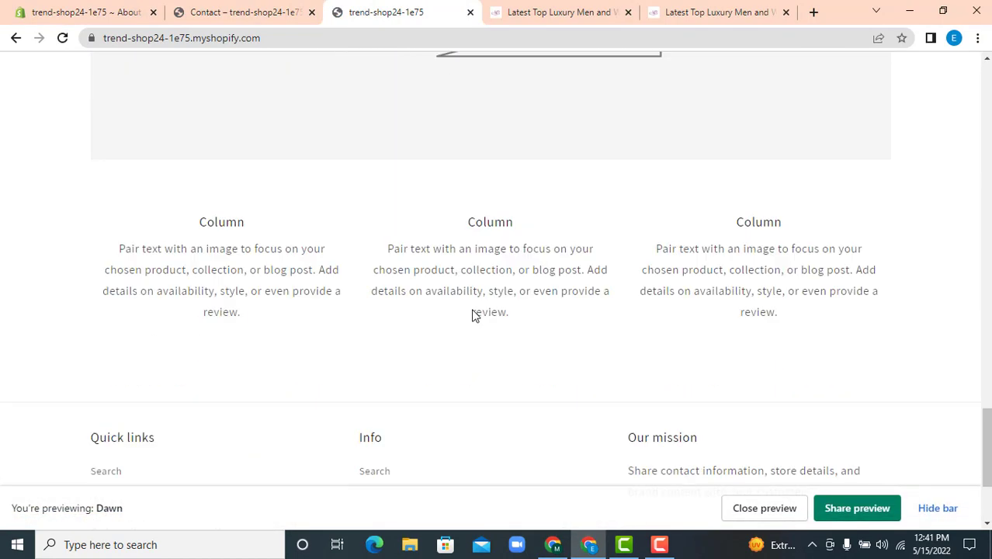
{"action": "scroll", "coordinate": [471, 312], "scroll_direction": "down", "scroll_amount": 3}
{"action": "scroll", "coordinate": [417, 259], "scroll_direction": "up", "scroll_amount": 20}
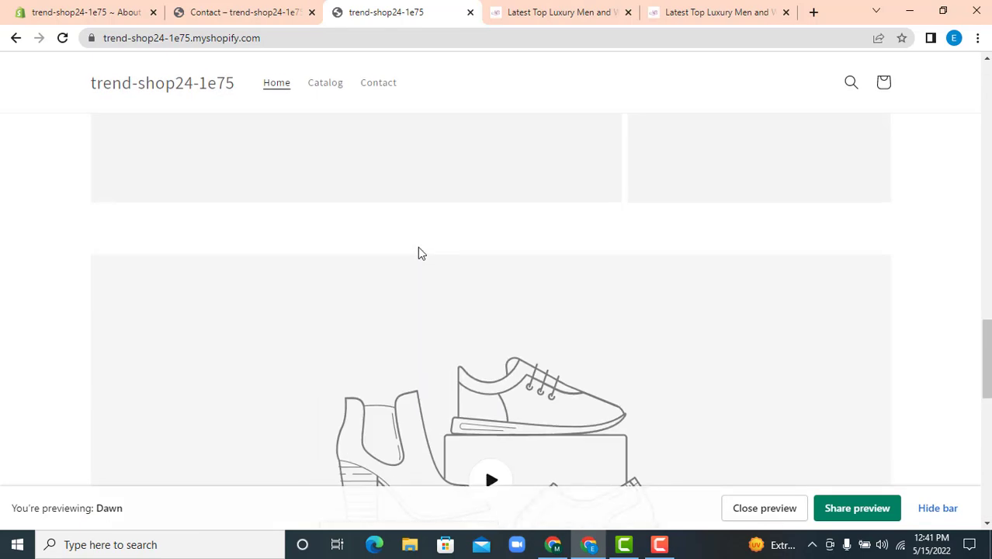
{"action": "scroll", "coordinate": [423, 238], "scroll_direction": "up", "scroll_amount": 3}
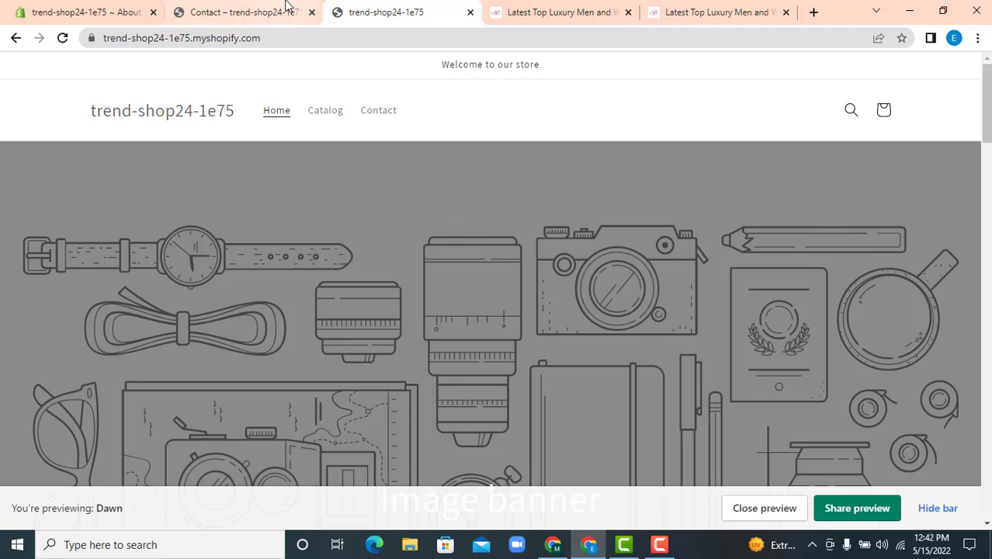
{"action": "scroll", "coordinate": [399, 344], "scroll_direction": "down", "scroll_amount": 6}
{"action": "scroll", "coordinate": [409, 302], "scroll_direction": "down", "scroll_amount": 15}
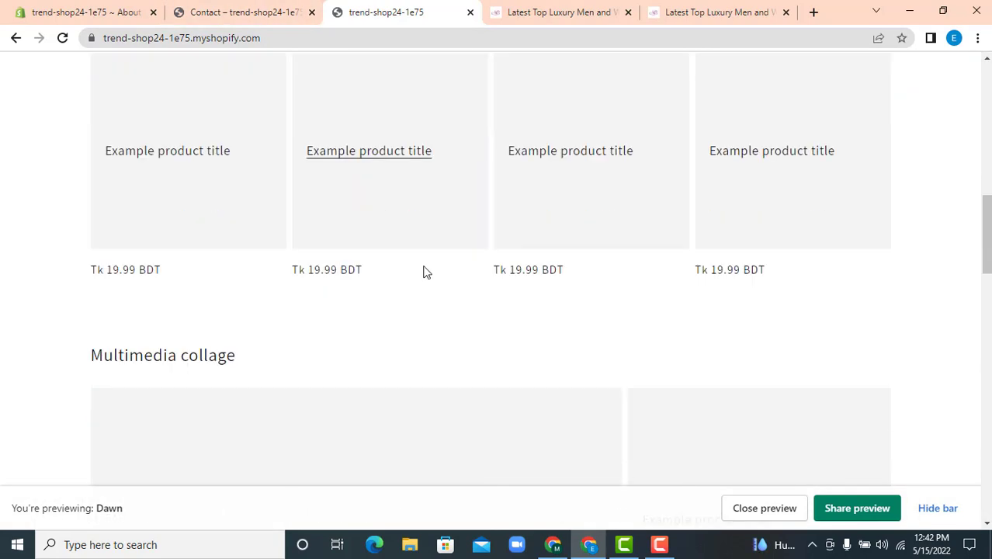
{"action": "scroll", "coordinate": [441, 248], "scroll_direction": "up", "scroll_amount": 10}
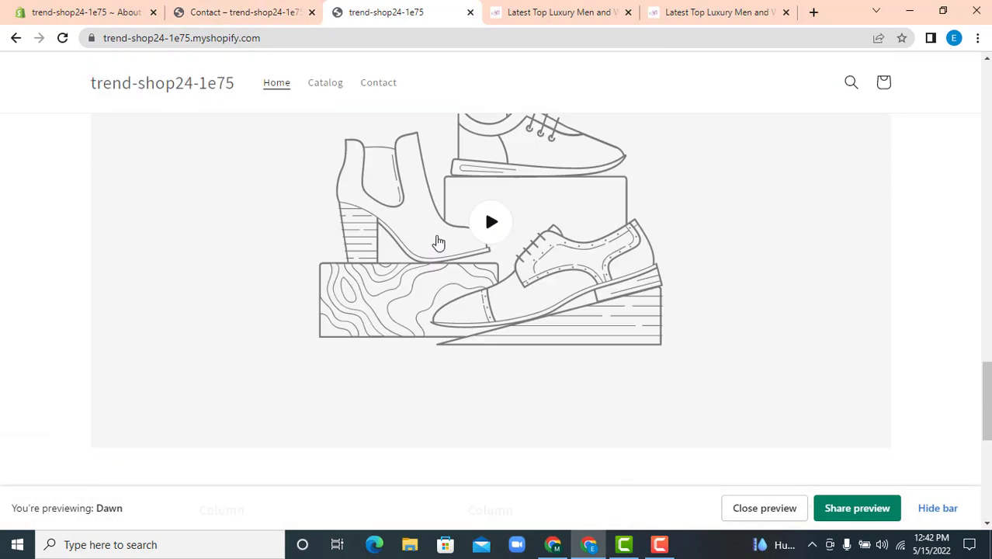
{"action": "scroll", "coordinate": [441, 221], "scroll_direction": "up", "scroll_amount": 10}
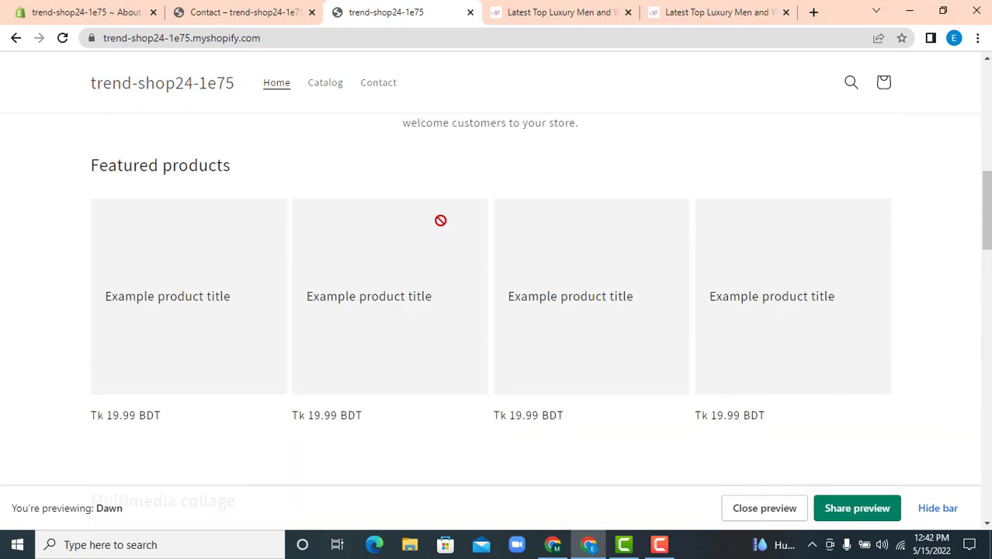
{"action": "scroll", "coordinate": [442, 220], "scroll_direction": "up", "scroll_amount": 5}
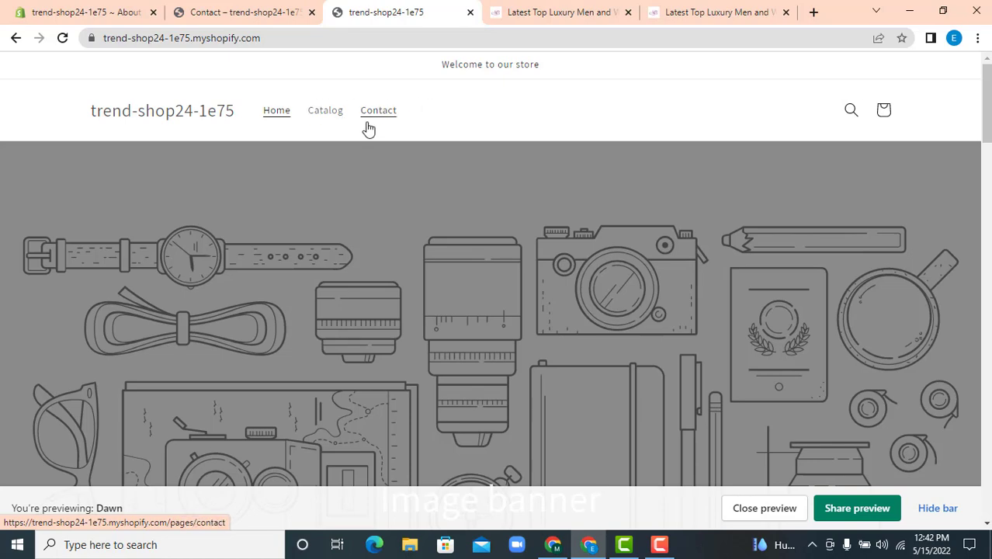
{"action": "scroll", "coordinate": [498, 371], "scroll_direction": "down", "scroll_amount": 8}
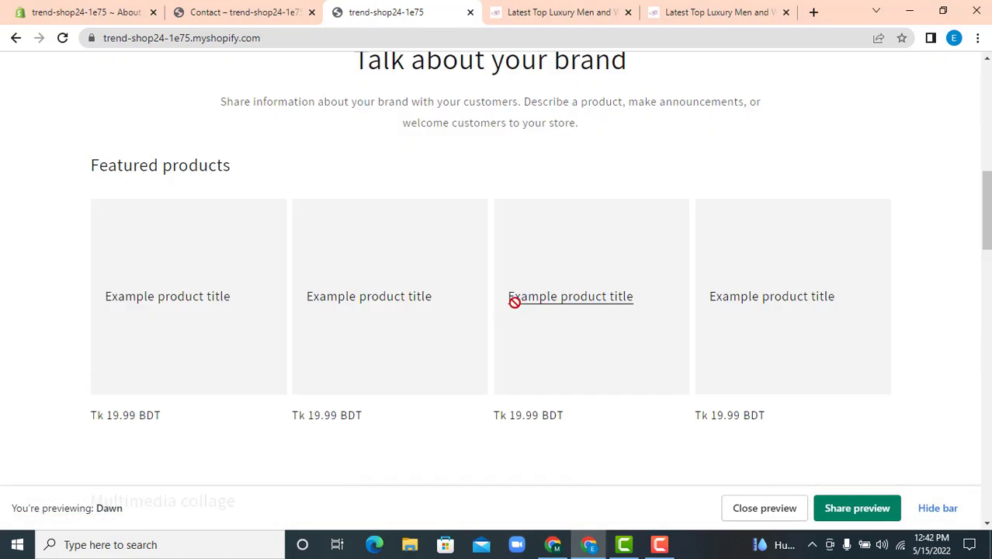
{"action": "scroll", "coordinate": [457, 207], "scroll_direction": "up", "scroll_amount": 8}
- Examine the Footer Menu and Main Menu links on the NCFashions reference site and return to the Shopify admin
{"action": "left_click", "coordinate": [668, 12]}
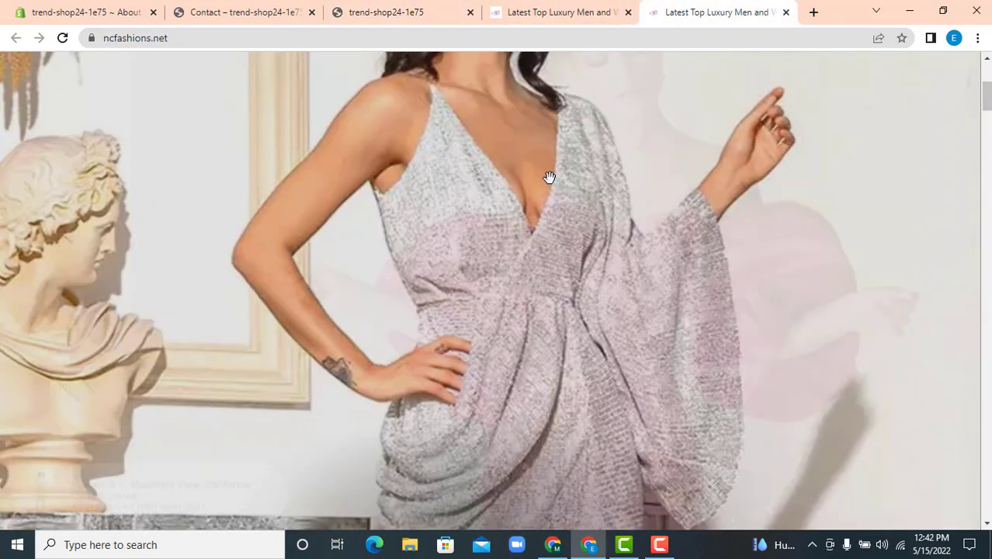
{"action": "scroll", "coordinate": [355, 479], "scroll_direction": "down", "scroll_amount": 20}
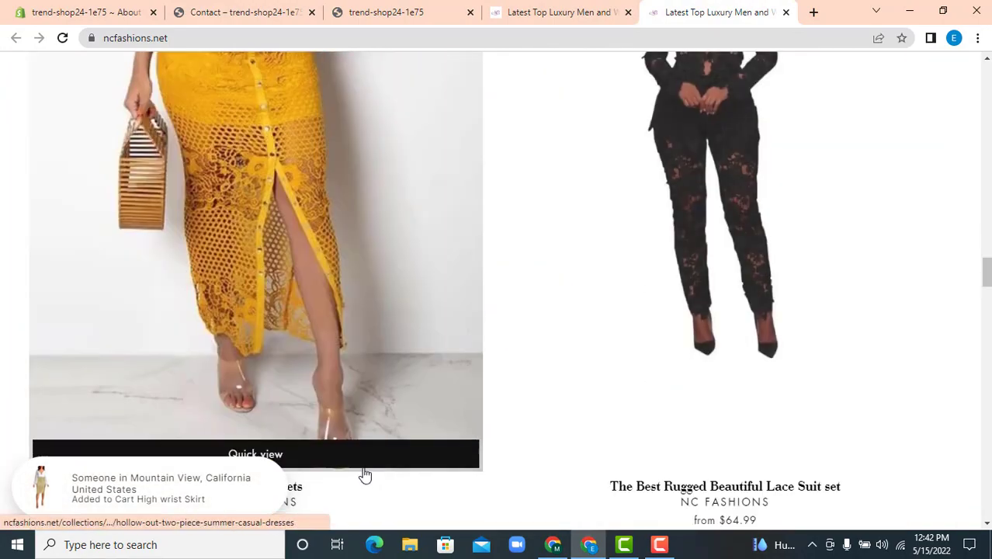
{"action": "scroll", "coordinate": [365, 475], "scroll_direction": "down", "scroll_amount": 20}
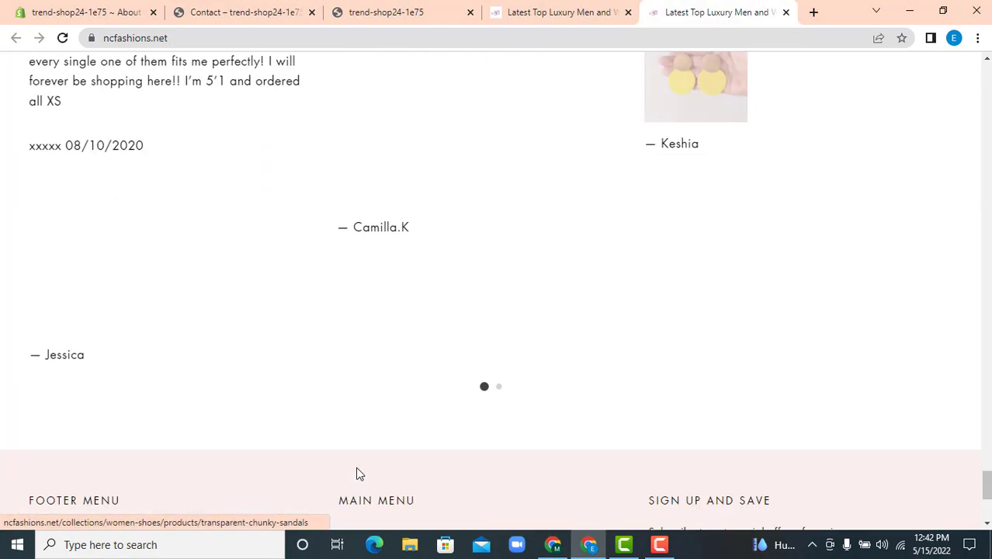
{"action": "scroll", "coordinate": [357, 473], "scroll_direction": "down", "scroll_amount": 4}
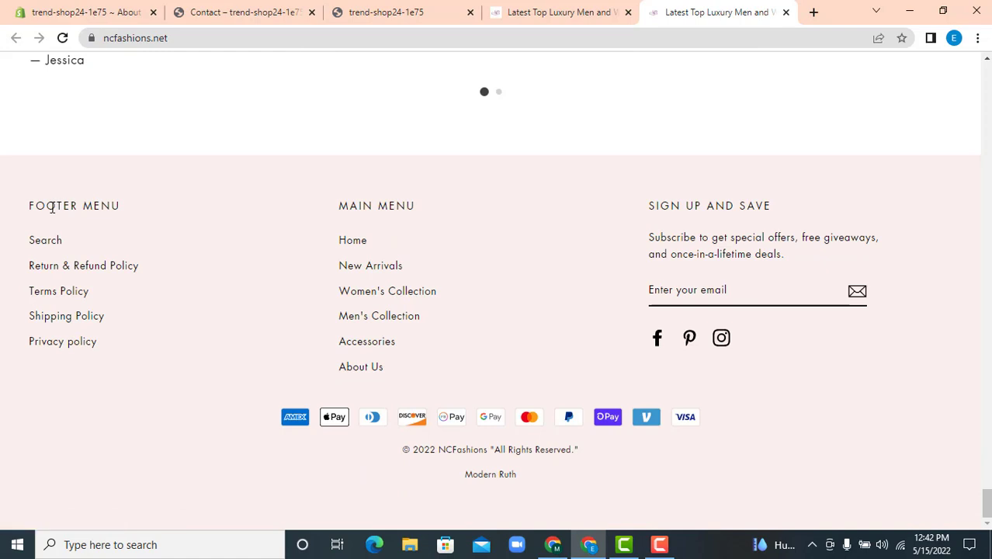
{"action": "left_click_drag", "start_coordinate": [52, 205], "coordinate": [111, 205]}
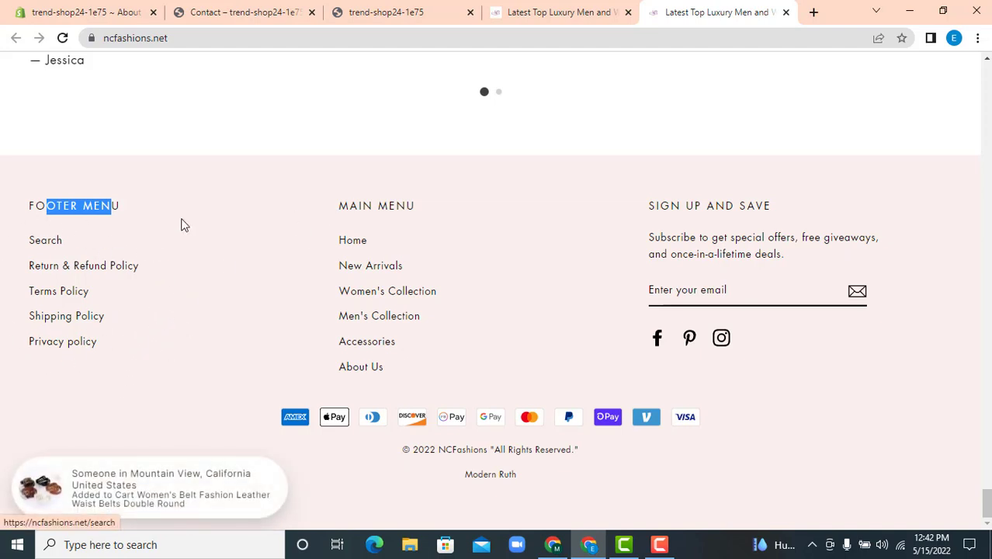
{"action": "left_click", "coordinate": [96, 11]}
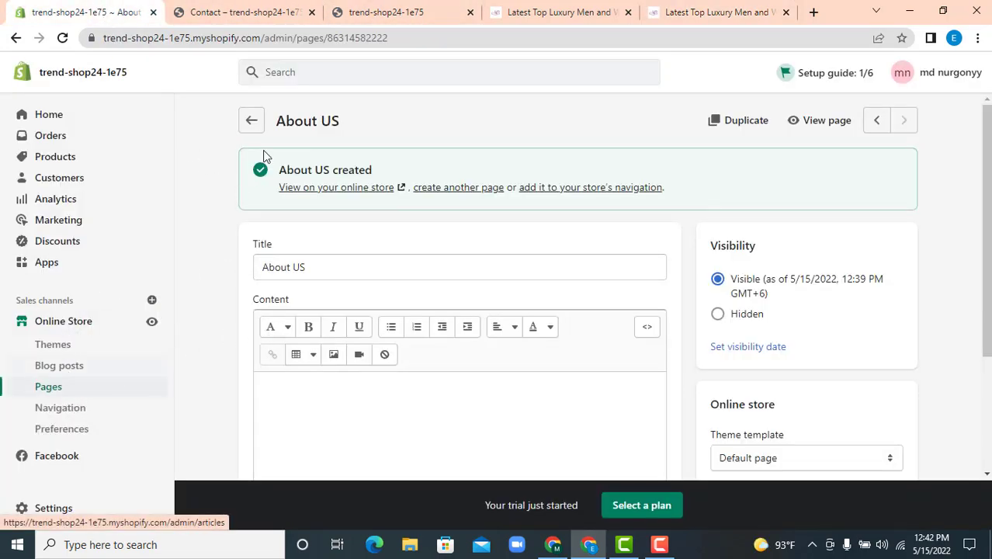
- Return to the list of all store pages, review its entries, and check the storefront's header menu
{"action": "left_click", "coordinate": [252, 124]}
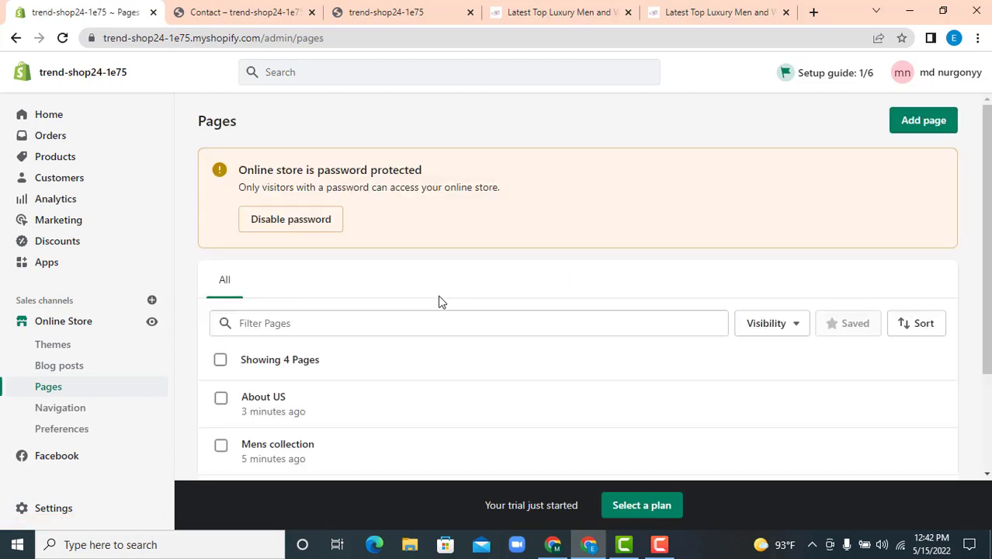
{"action": "scroll", "coordinate": [375, 330], "scroll_direction": "down", "scroll_amount": 2}
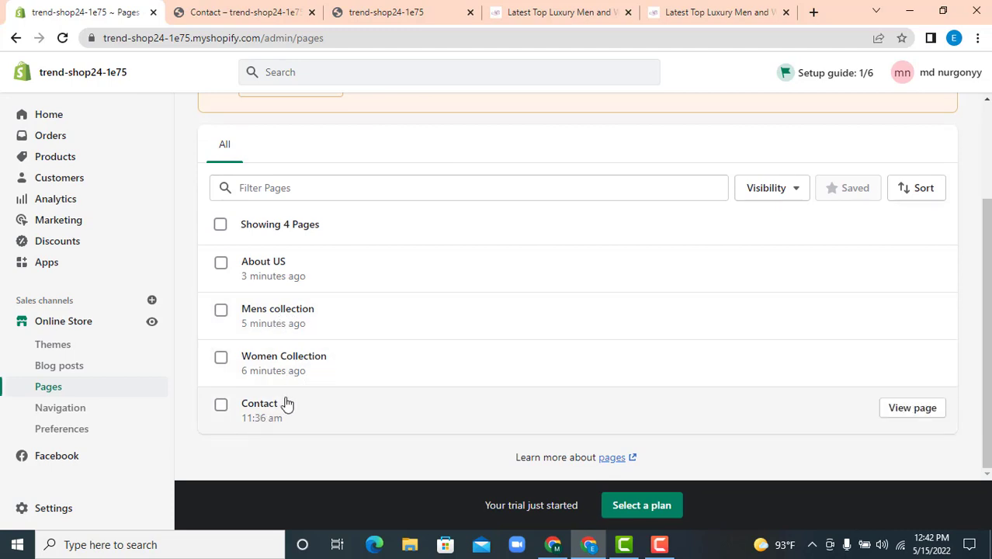
{"action": "left_click", "coordinate": [390, 11]}
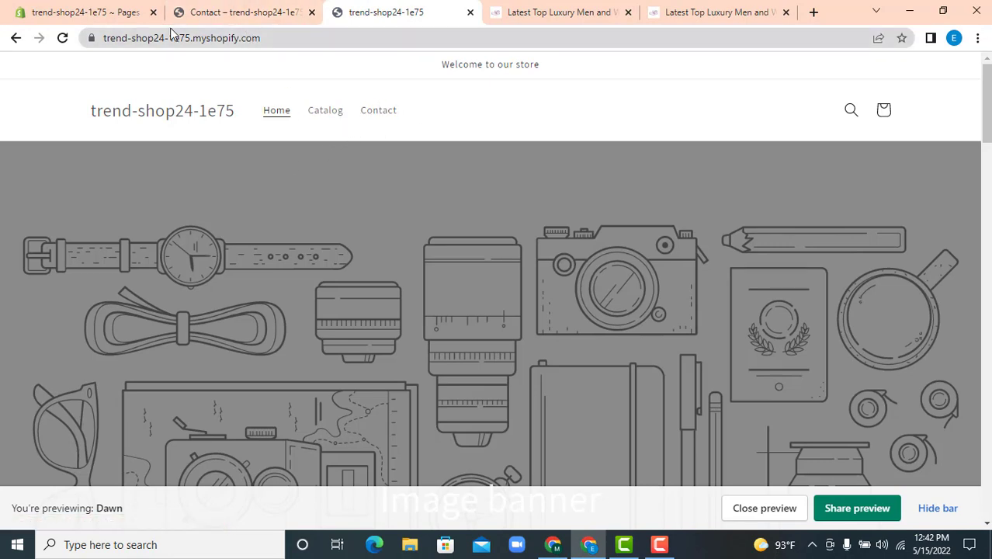
{"action": "left_click", "coordinate": [116, 12]}
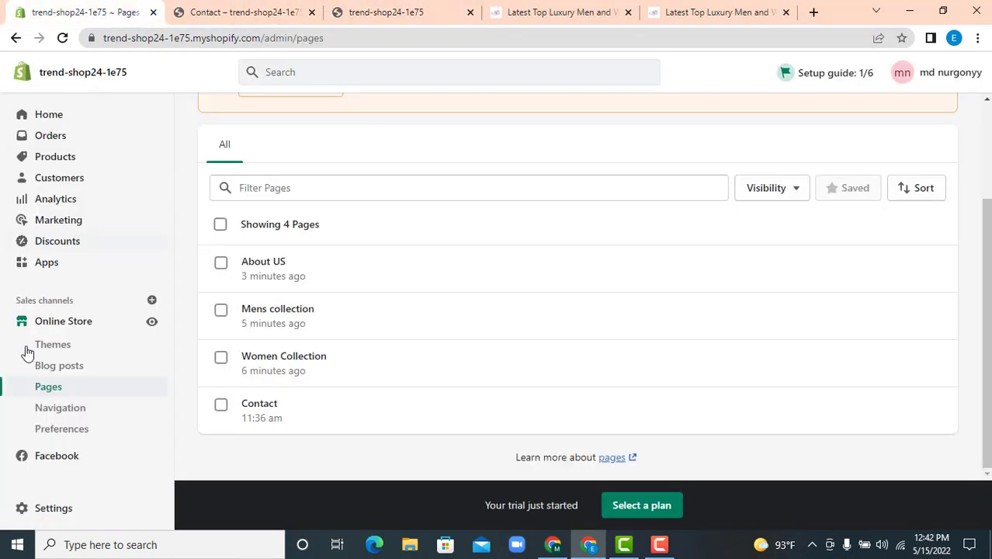
- Open the store's navigation settings and compare the main and footer menu items with the storefront's header and footer links
{"action": "left_click", "coordinate": [74, 413]}
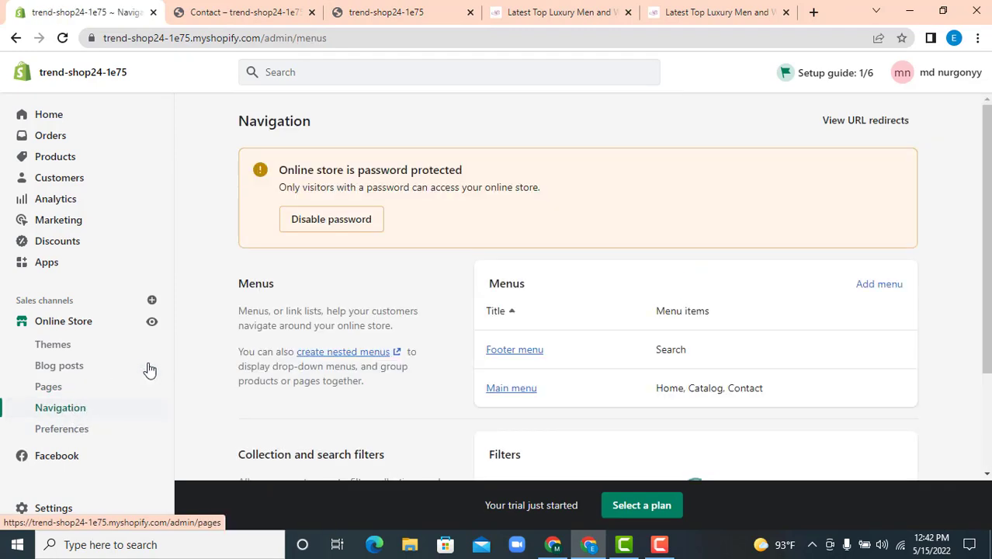
{"action": "scroll", "coordinate": [603, 302], "scroll_direction": "down", "scroll_amount": 2}
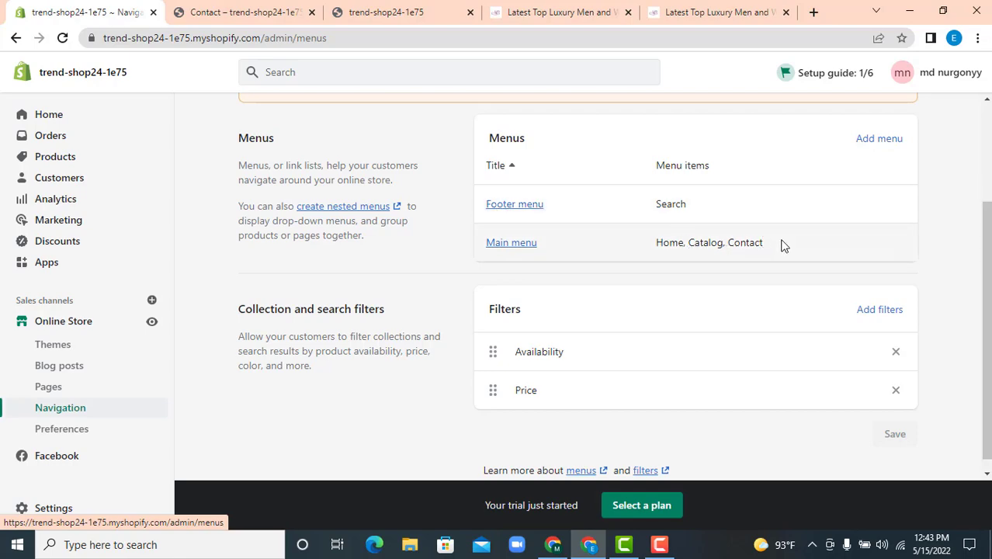
{"action": "left_click", "coordinate": [248, 11]}
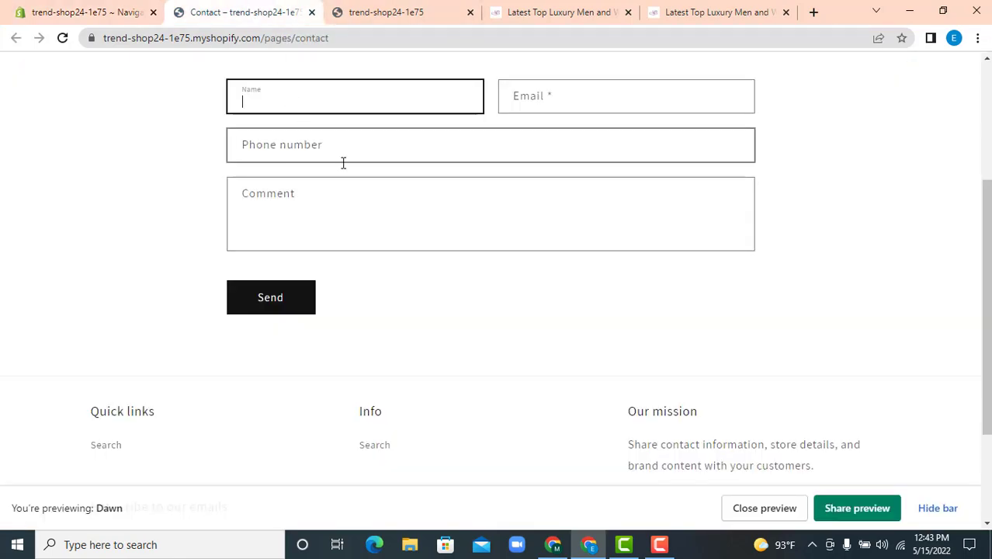
{"action": "scroll", "coordinate": [343, 159], "scroll_direction": "up", "scroll_amount": 2}
{"action": "left_click", "coordinate": [372, 10]}
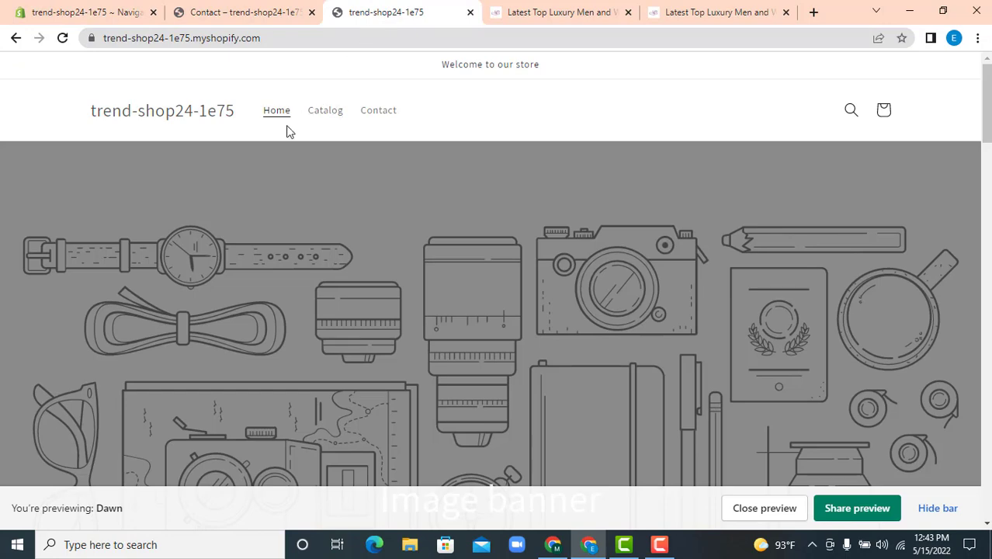
{"action": "left_click", "coordinate": [93, 10]}
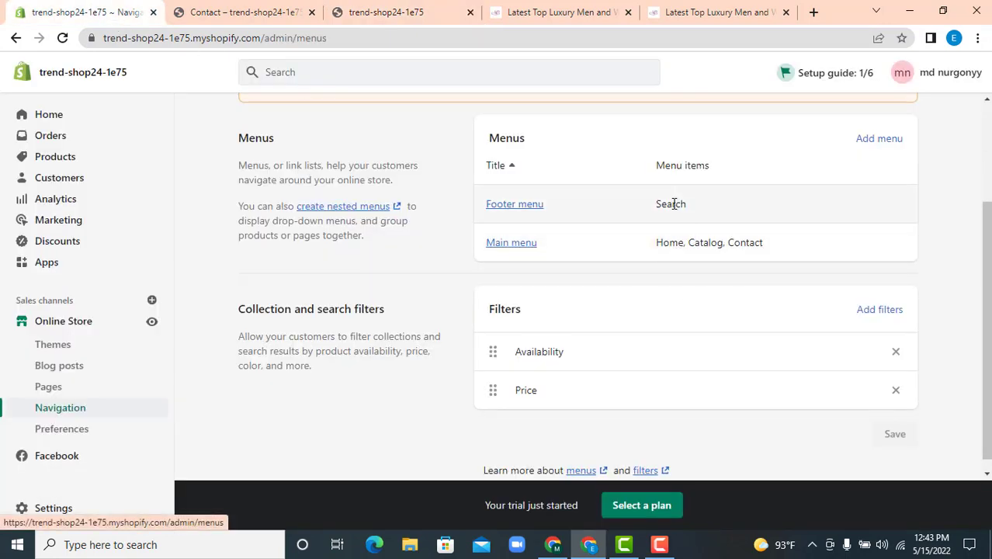
{"action": "left_click", "coordinate": [349, 9]}
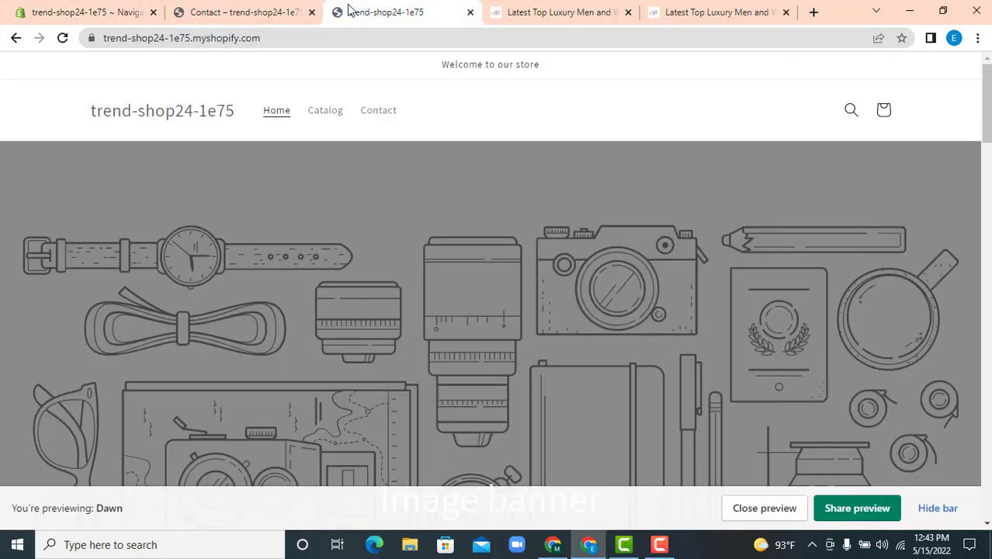
{"action": "scroll", "coordinate": [296, 221], "scroll_direction": "down", "scroll_amount": 20}
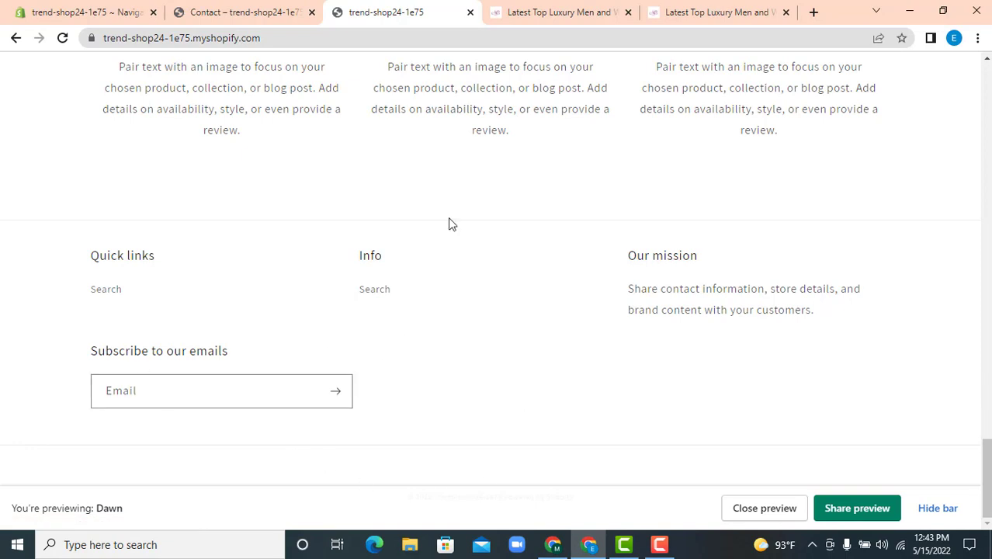
{"action": "left_click", "coordinate": [77, 10]}
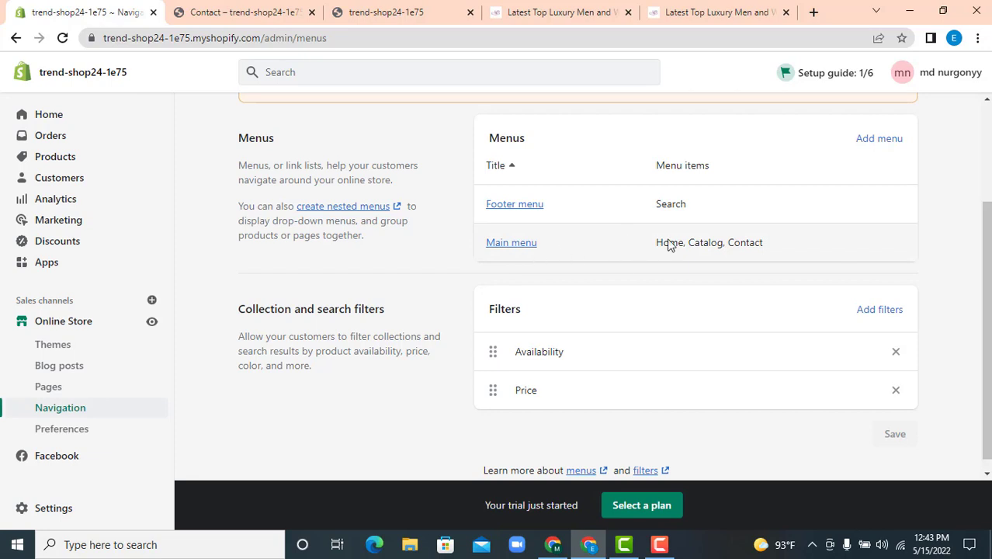
- Start a new item in the main menu and browse the store pages available as its link target
{"action": "left_click", "coordinate": [523, 246]}
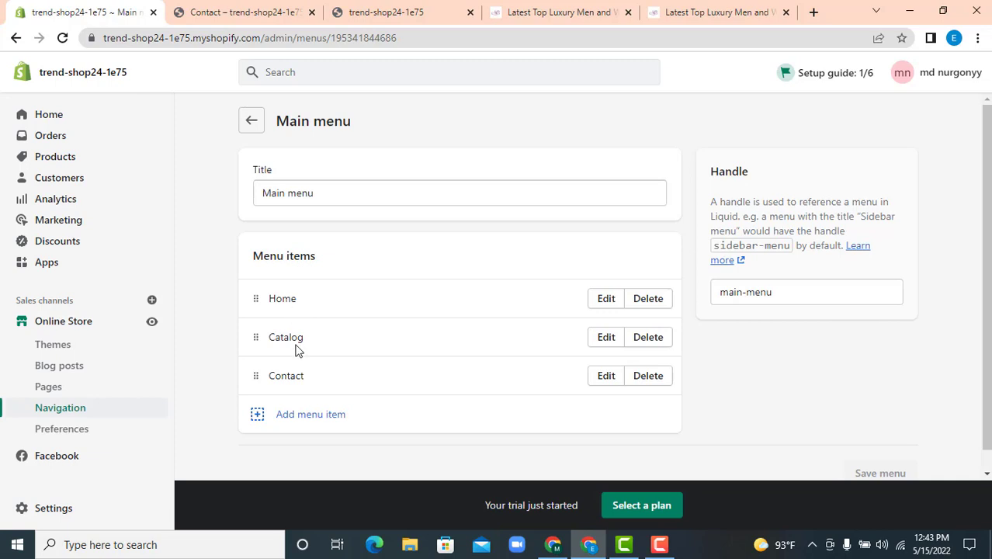
{"action": "scroll", "coordinate": [326, 330], "scroll_direction": "down", "scroll_amount": 1}
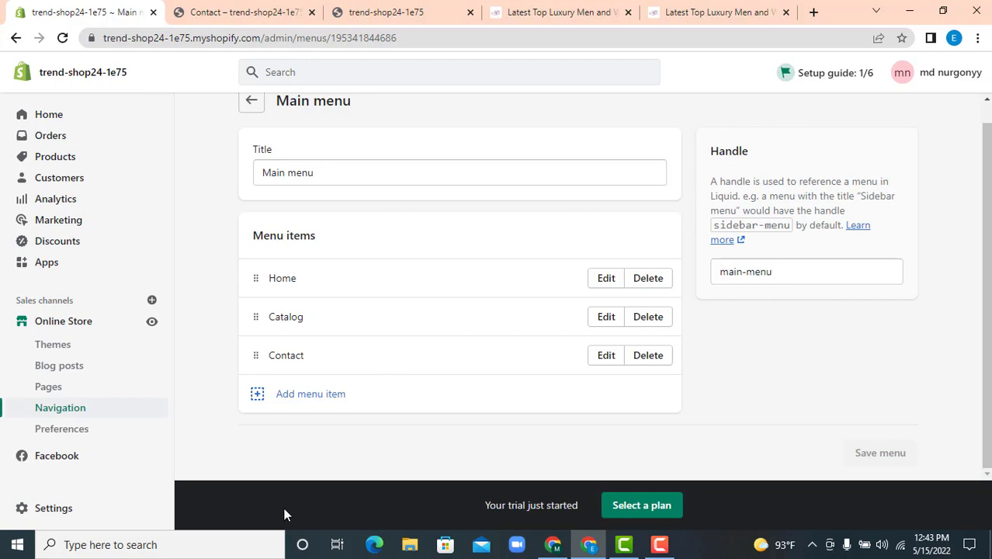
{"action": "left_click", "coordinate": [303, 396]}
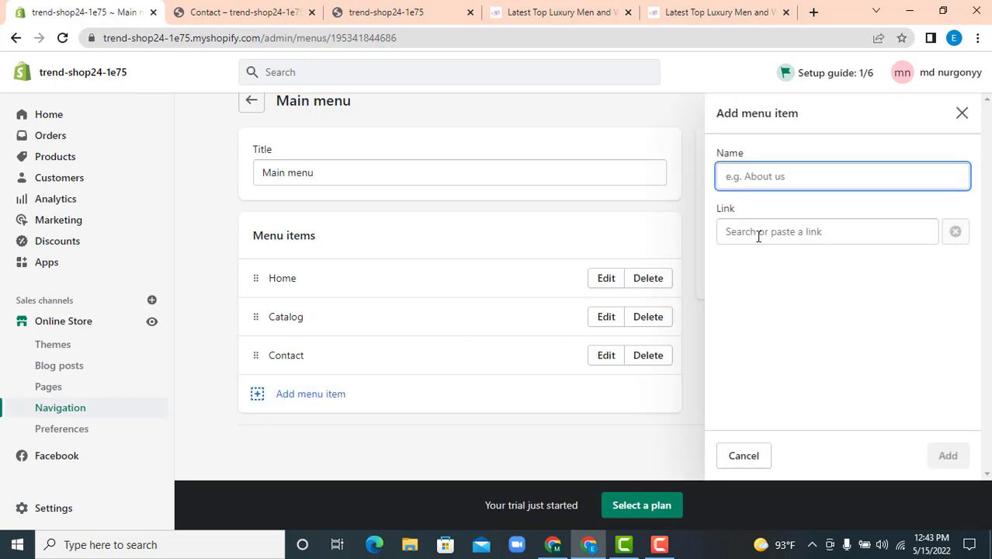
{"action": "left_click", "coordinate": [786, 232]}
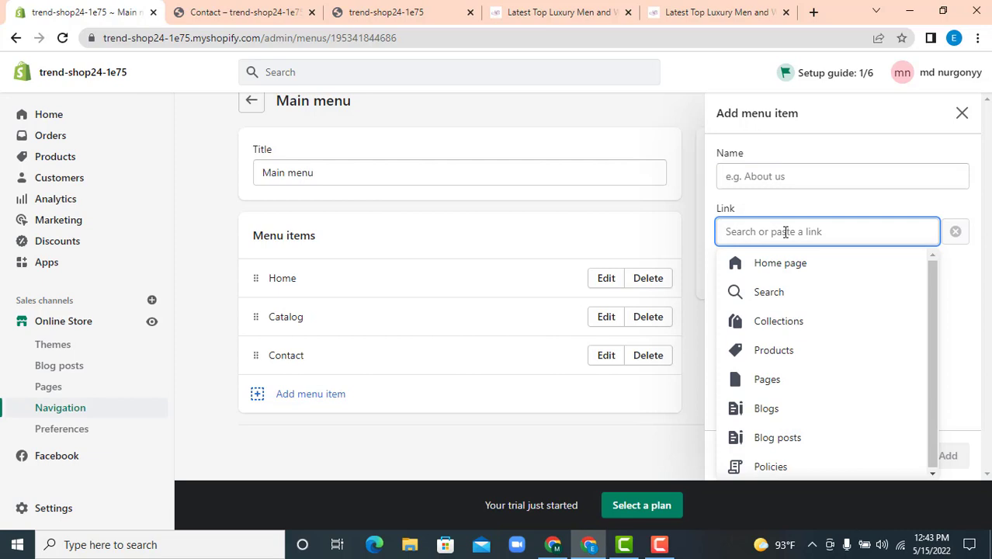
{"action": "left_click", "coordinate": [804, 380]}
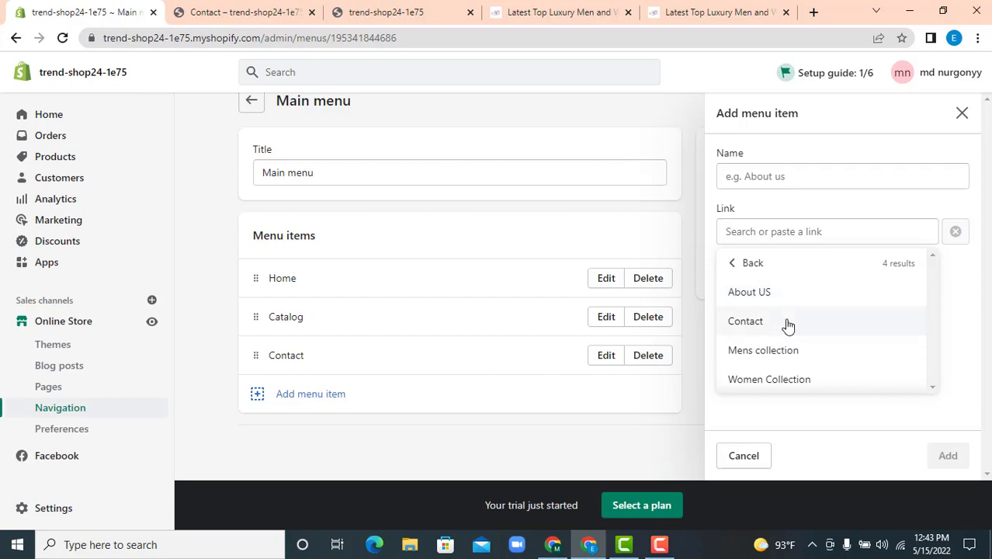
- Name the new menu item "Mens collection", link it to the Mens collection page, and add it to the main menu
{"action": "left_click", "coordinate": [768, 176]}
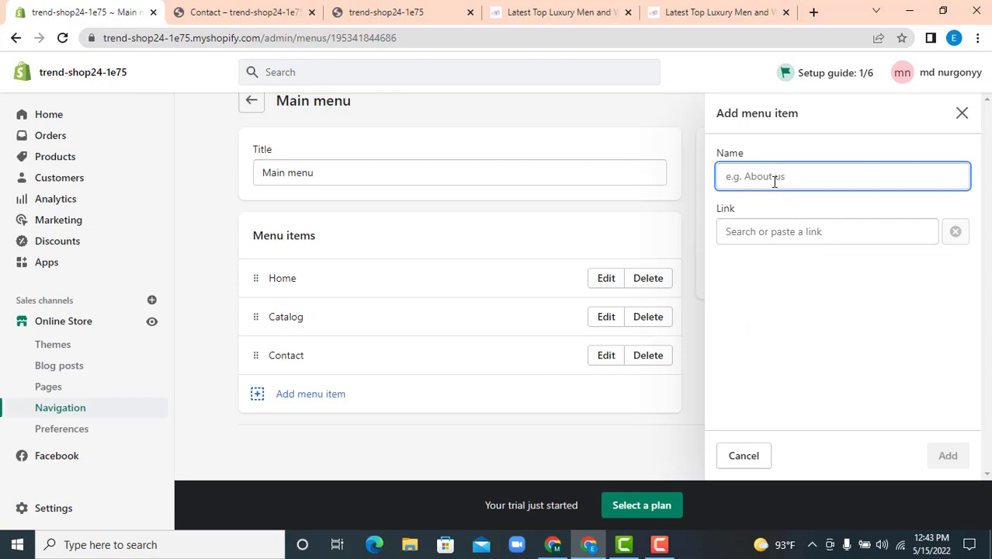
{"action": "type", "text": "Mens collection"}
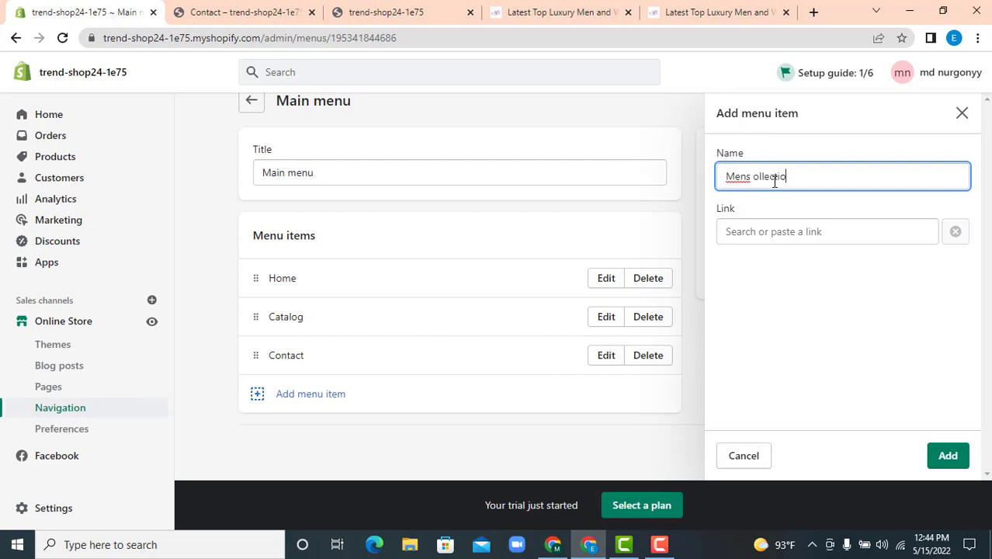
{"action": "left_click", "coordinate": [753, 177]}
{"action": "type", "text": "c"}
{"action": "left_click", "coordinate": [805, 232]}
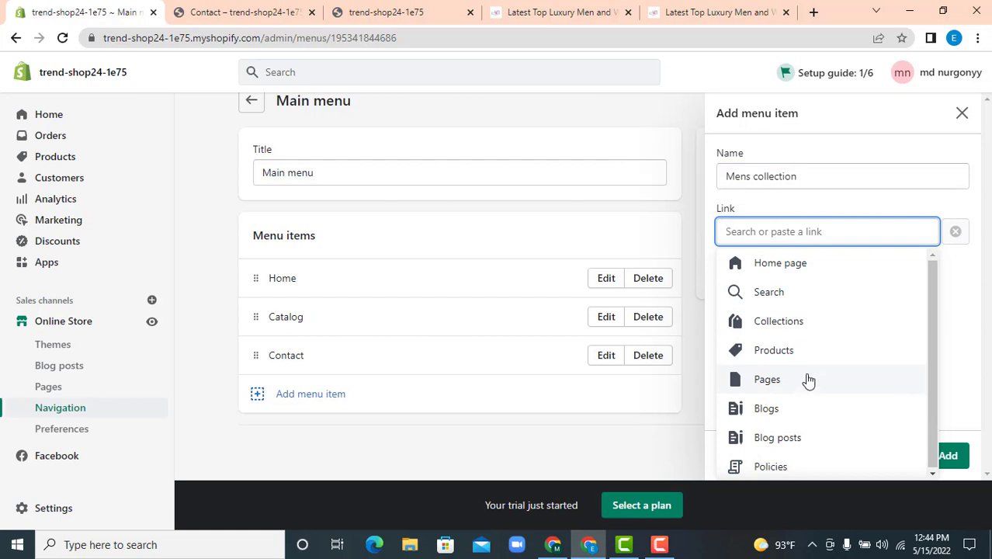
{"action": "left_click", "coordinate": [807, 380]}
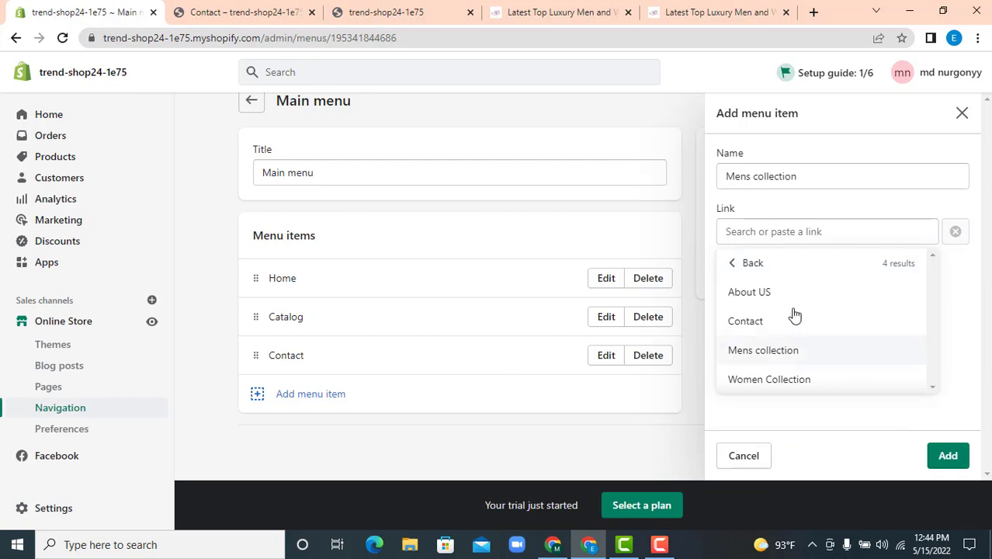
{"action": "left_click", "coordinate": [780, 355]}
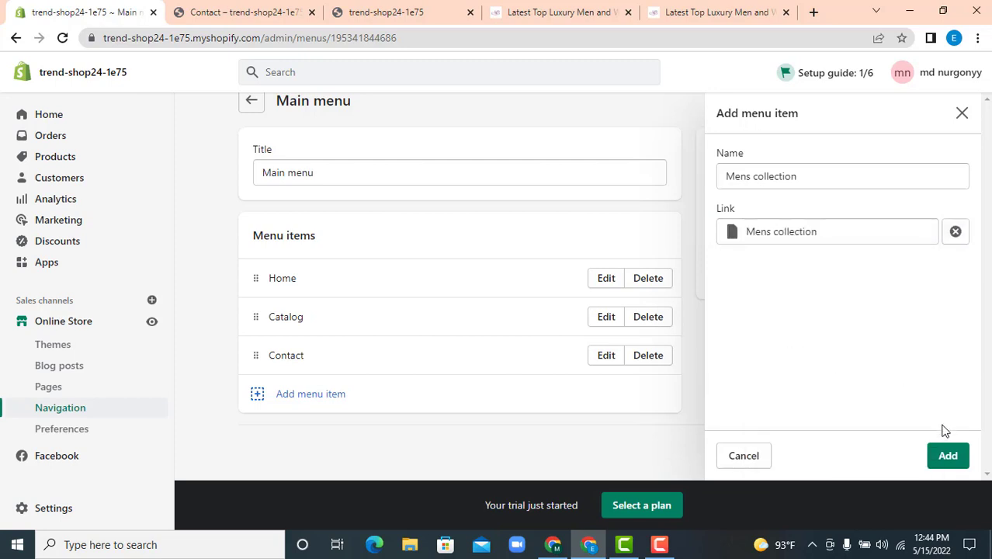
{"action": "left_click", "coordinate": [948, 456]}
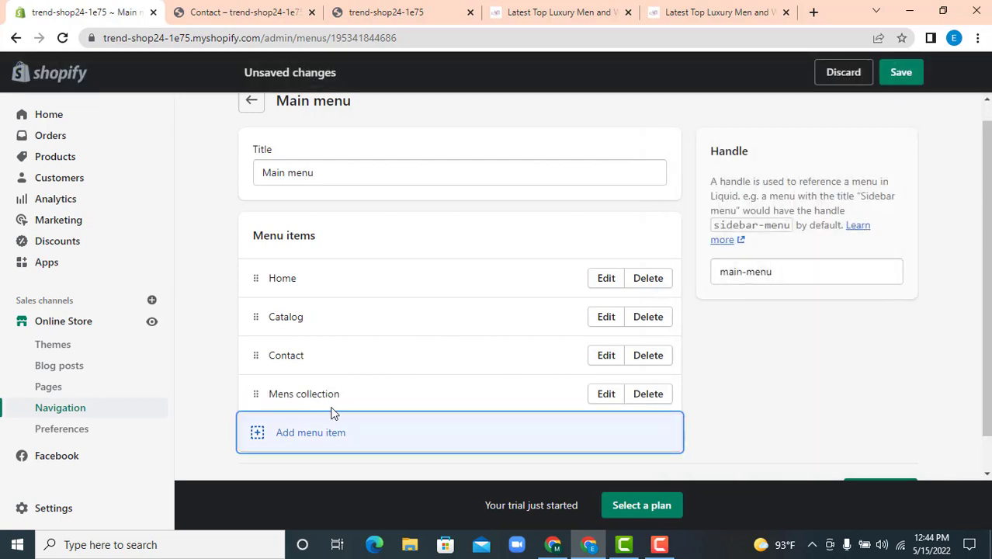
- Add a "womens collection" item to the main menu, linked to the Women Collection page
{"action": "scroll", "coordinate": [346, 342], "scroll_direction": "down", "scroll_amount": 1}
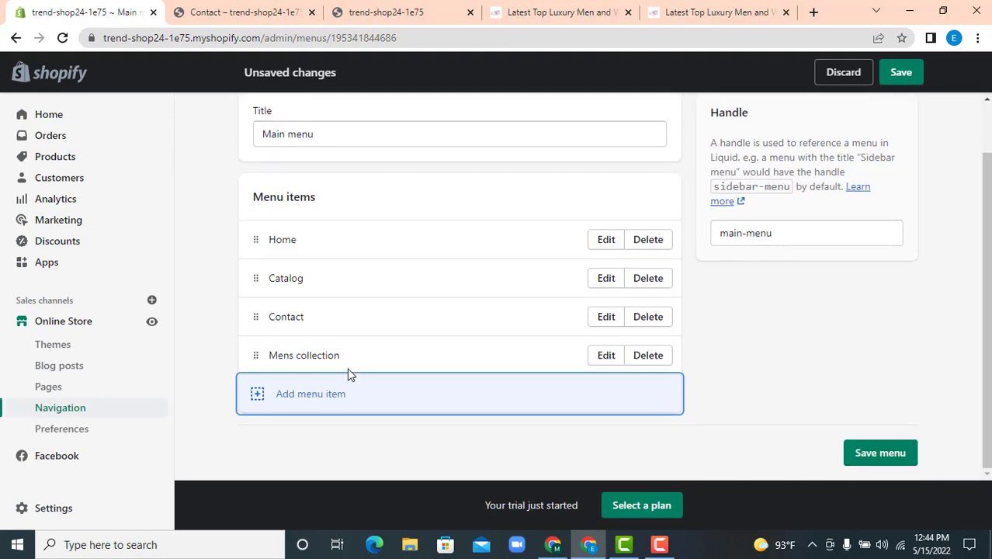
{"action": "left_click", "coordinate": [294, 405]}
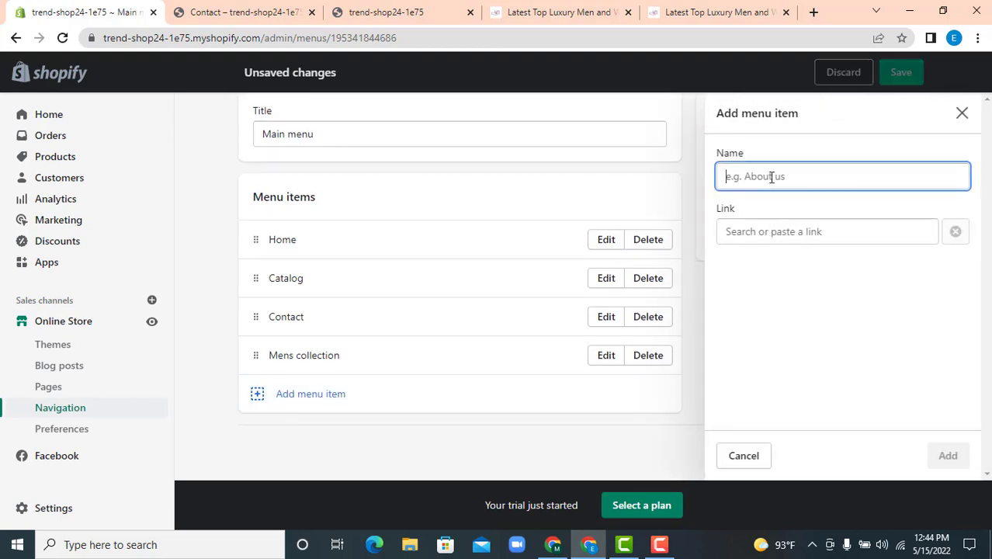
{"action": "type", "text": "women"}
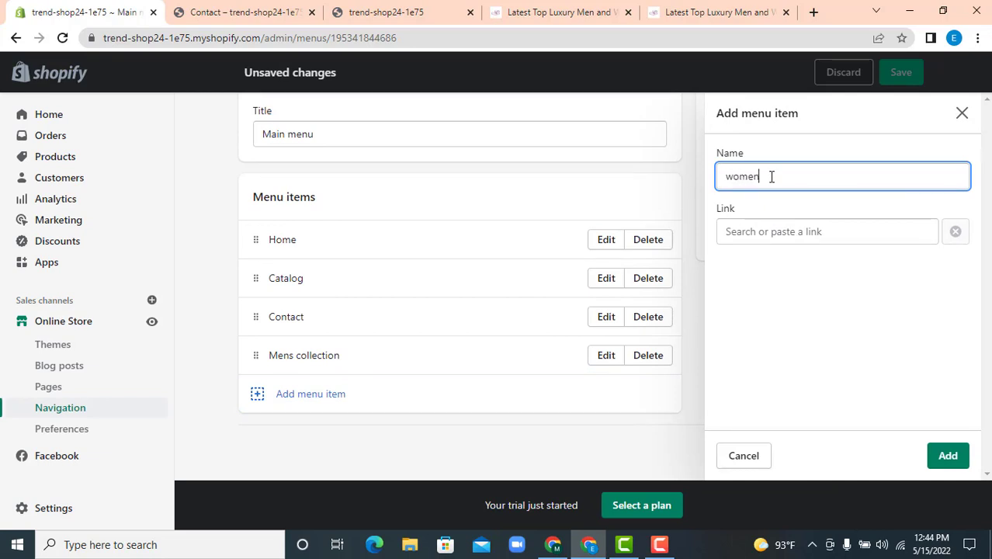
{"action": "type", "text": "s collection"}
{"action": "left_click", "coordinate": [772, 231]}
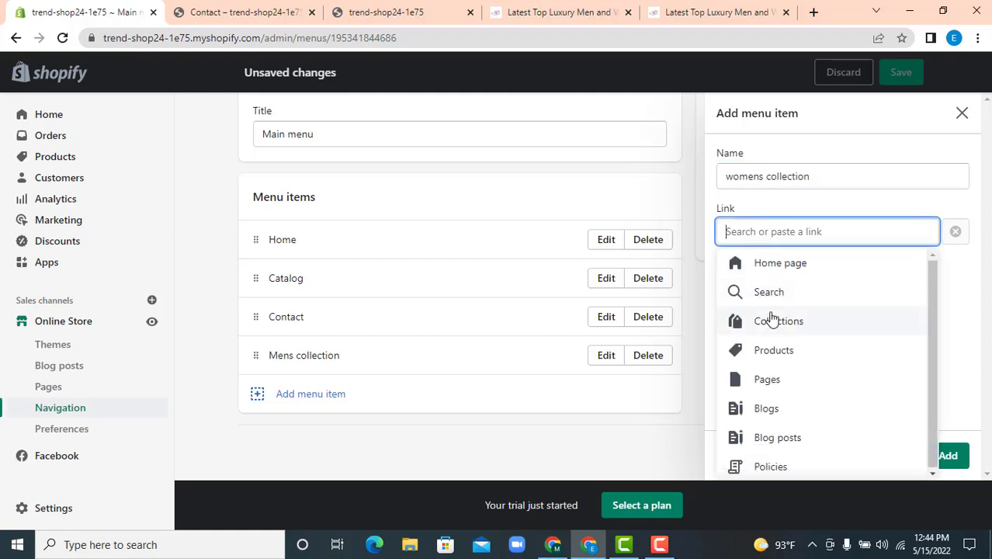
{"action": "left_click", "coordinate": [789, 381]}
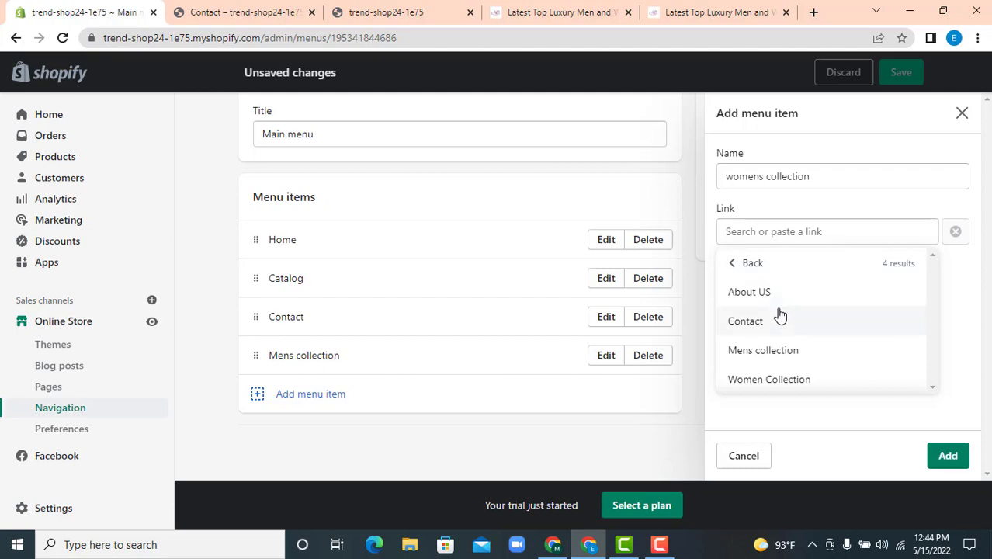
{"action": "left_click", "coordinate": [784, 379]}
{"action": "left_click", "coordinate": [948, 456]}
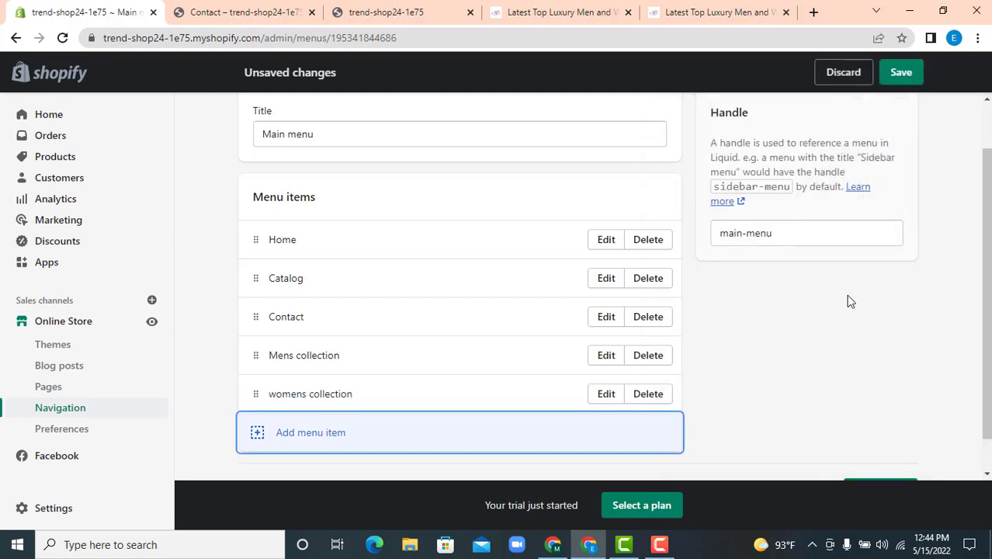
- Add an "About Us" item linked to the About US page and save the main menu
{"action": "left_click", "coordinate": [330, 441]}
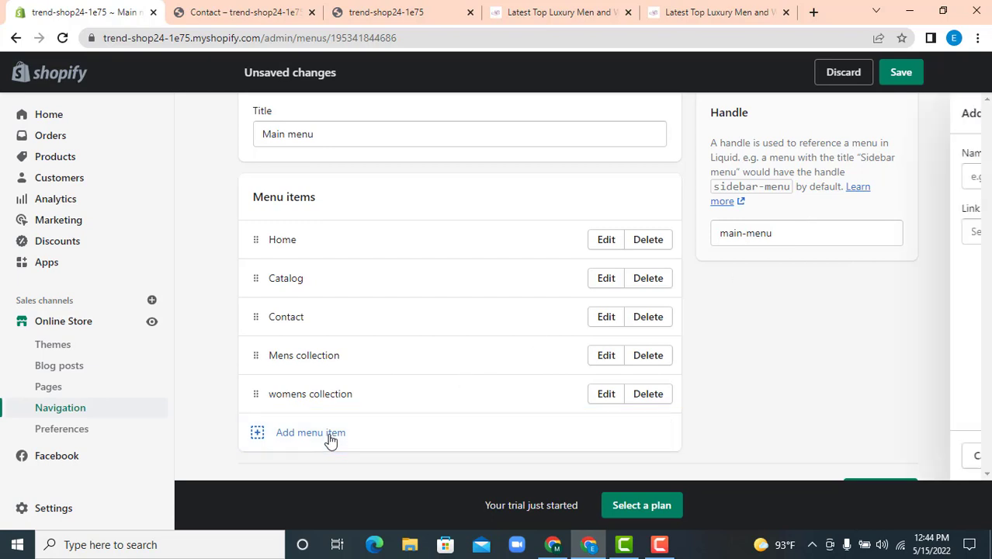
{"action": "type", "text": "About Us"}
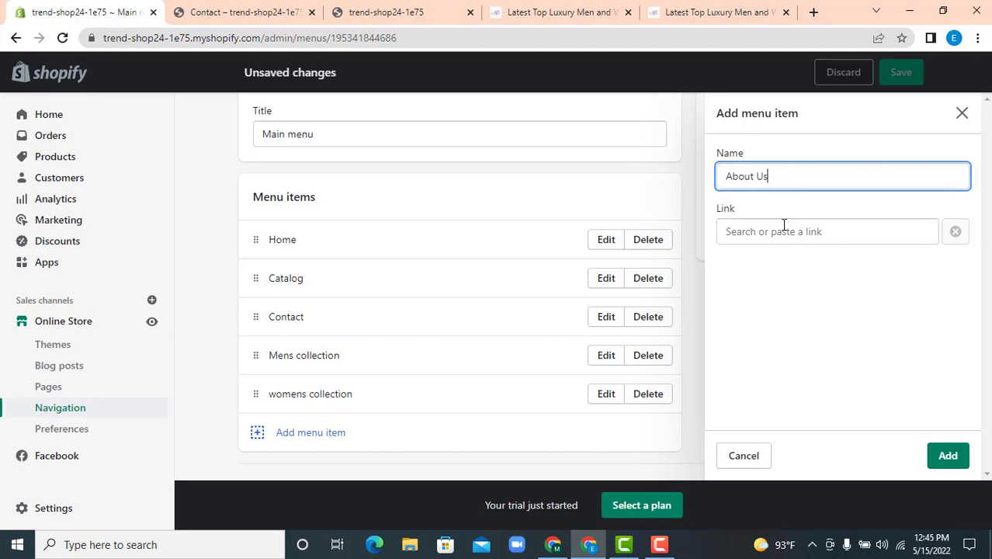
{"action": "left_click", "coordinate": [785, 231]}
{"action": "left_click", "coordinate": [772, 387]}
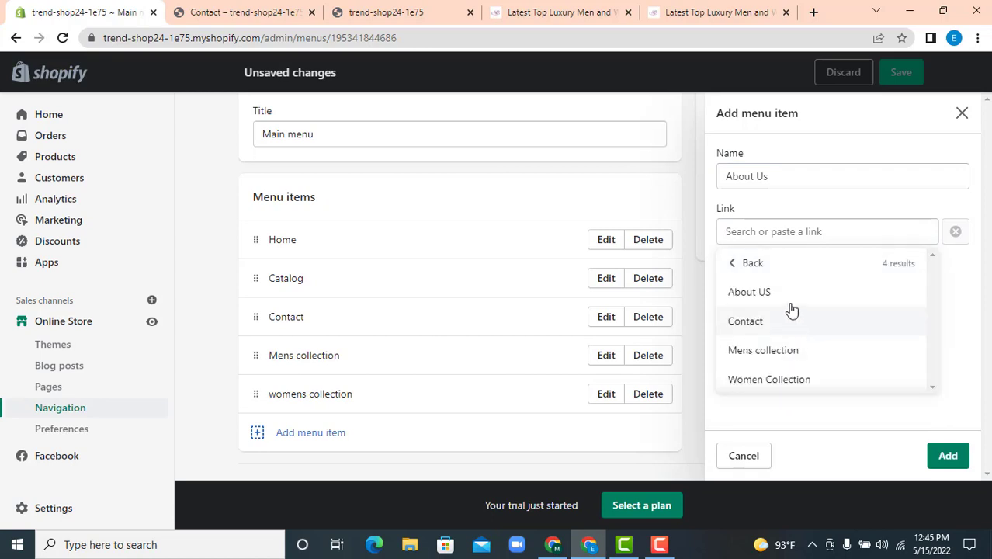
{"action": "left_click", "coordinate": [789, 293]}
{"action": "left_click", "coordinate": [945, 458]}
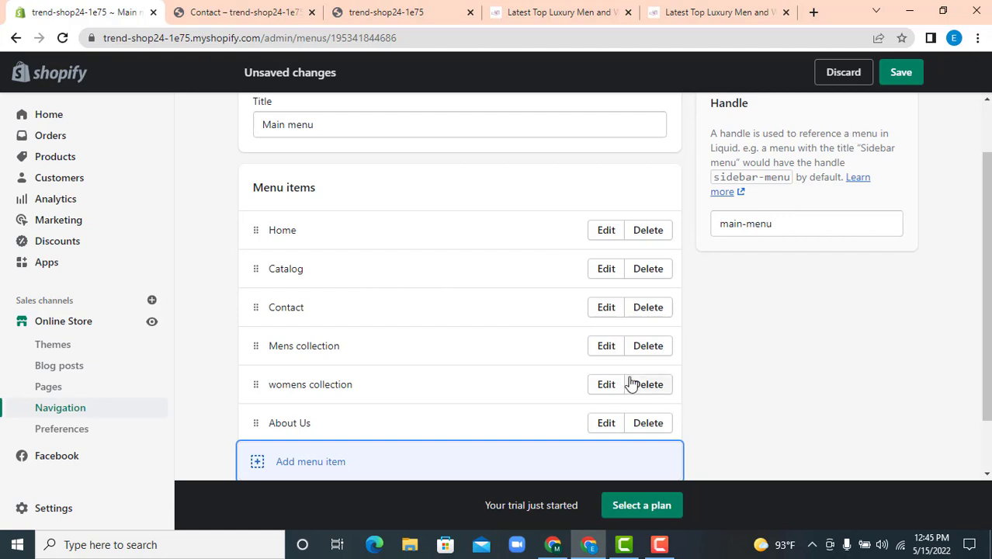
{"action": "scroll", "coordinate": [601, 364], "scroll_direction": "down", "scroll_amount": 1}
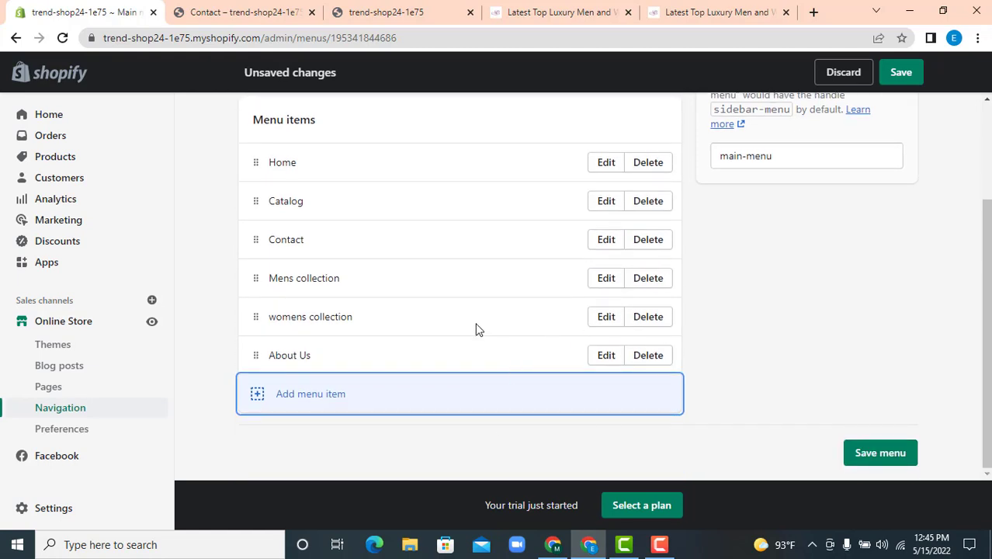
{"action": "left_click", "coordinate": [902, 76]}
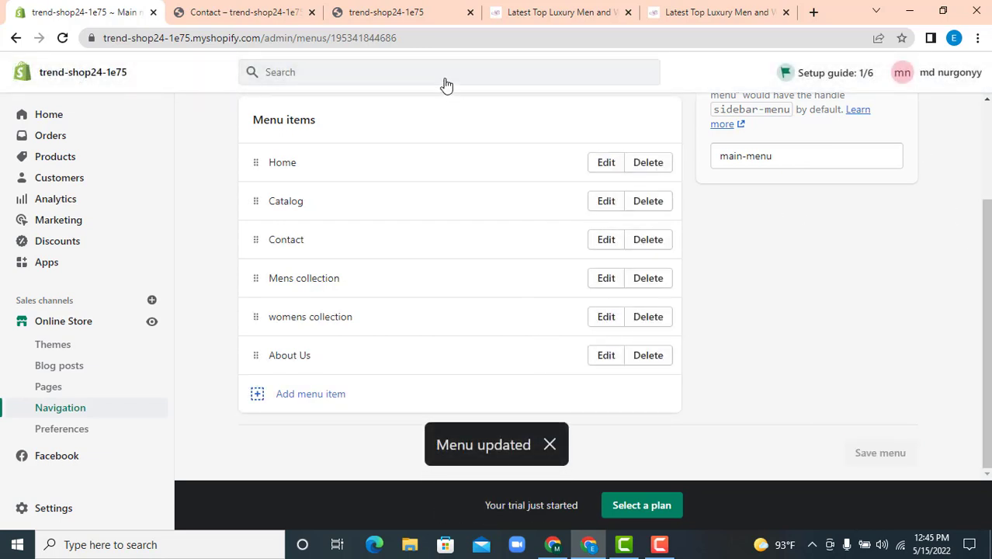
- Reload the store preview and check the header navigation and footer links on the home page
{"action": "left_click", "coordinate": [271, 13]}
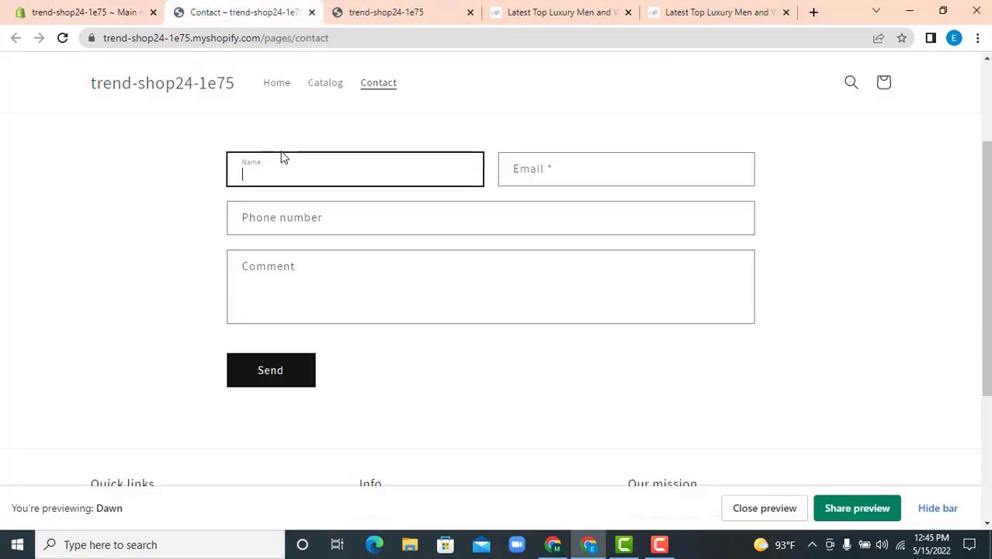
{"action": "left_click", "coordinate": [373, 8]}
{"action": "left_click", "coordinate": [62, 38]}
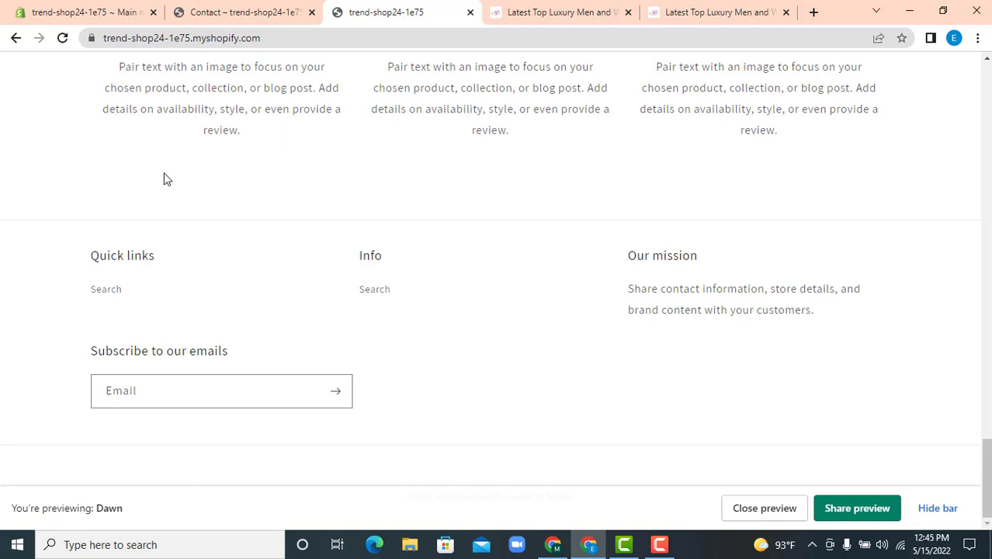
{"action": "scroll", "coordinate": [510, 301], "scroll_direction": "up", "scroll_amount": 3}
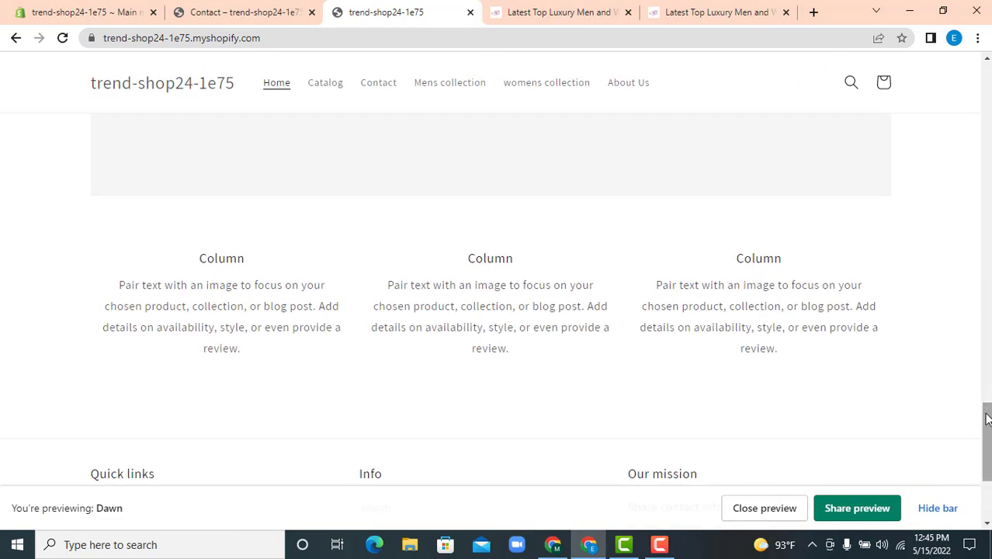
{"action": "left_click_drag", "start_coordinate": [987, 414], "coordinate": [980, 3]}
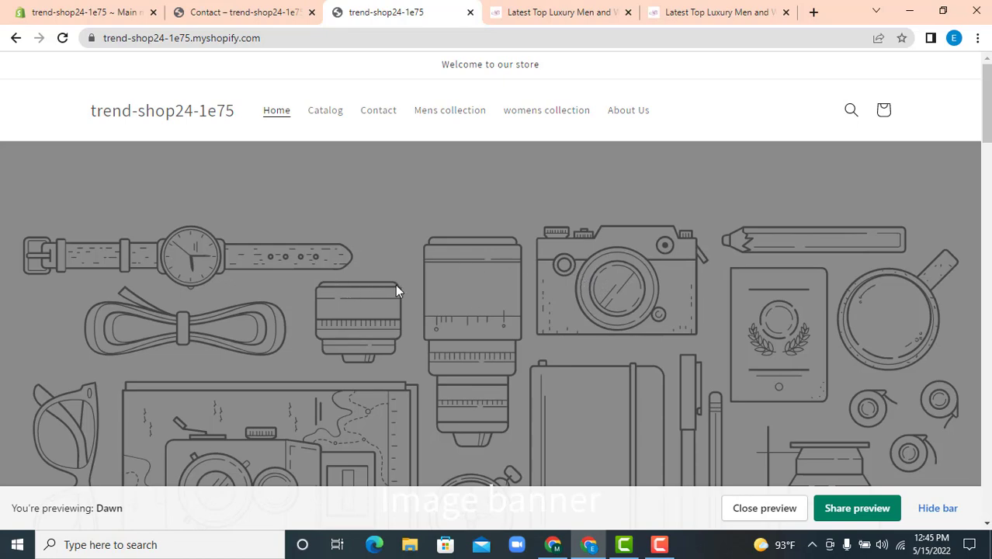
{"action": "scroll", "coordinate": [395, 285], "scroll_direction": "down", "scroll_amount": 10}
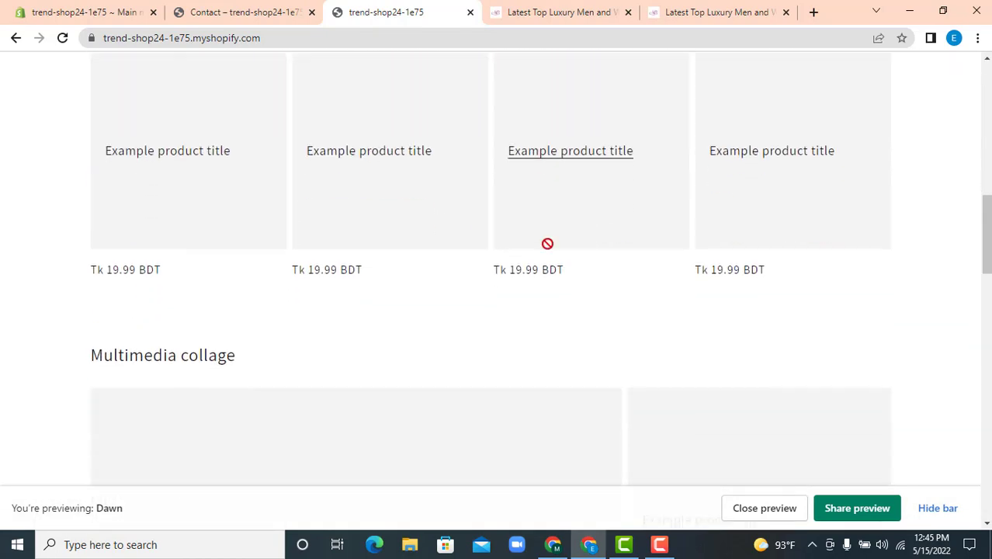
{"action": "scroll", "coordinate": [548, 243], "scroll_direction": "up", "scroll_amount": 10}
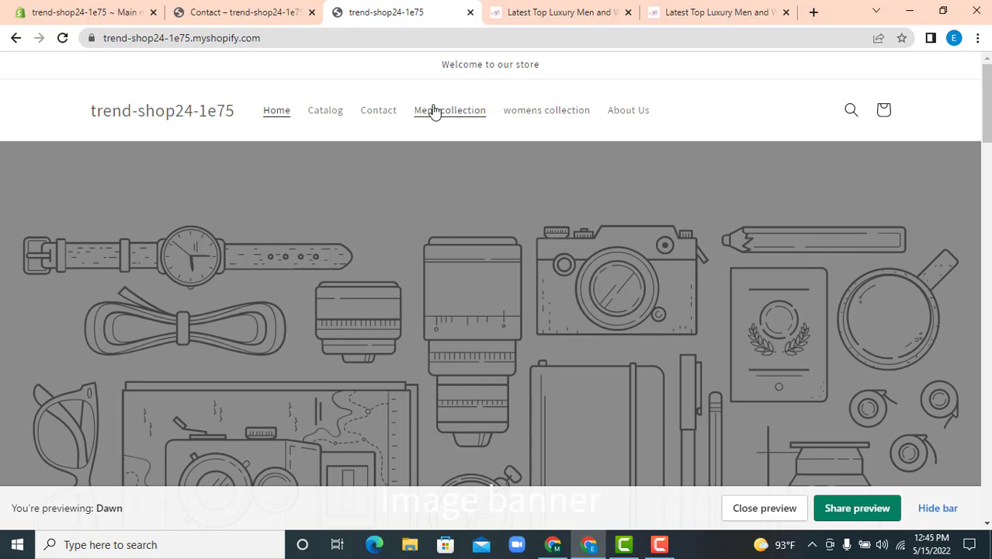
{"action": "scroll", "coordinate": [550, 217], "scroll_direction": "down", "scroll_amount": 2}
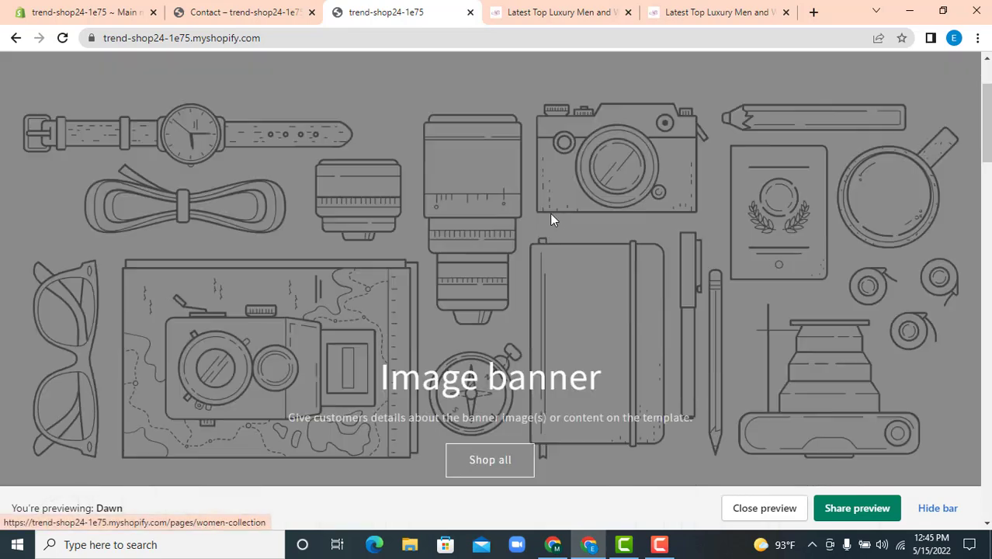
{"action": "scroll", "coordinate": [550, 219], "scroll_direction": "down", "scroll_amount": 20}
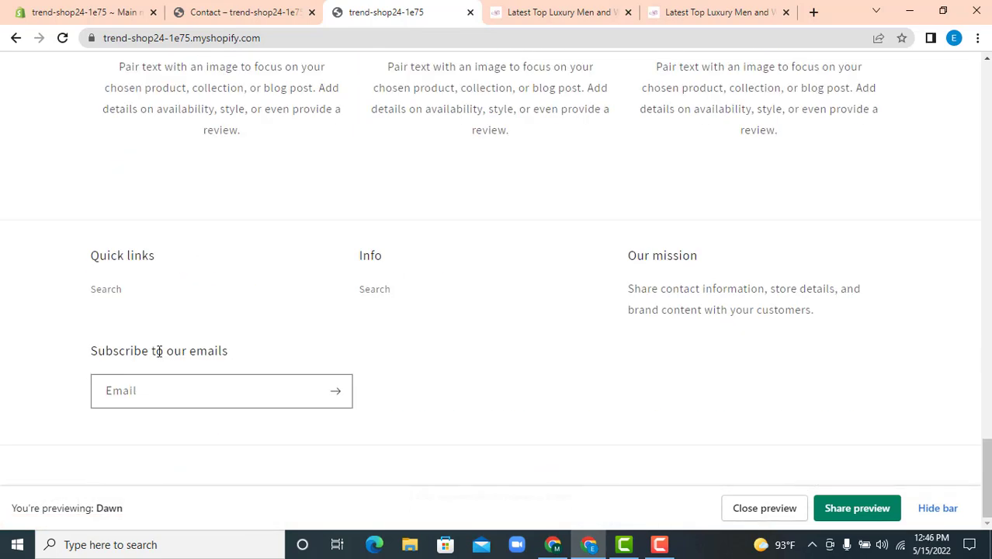
- Open the Return & Refund Policy from the NCFashions site's footer menu in a separate tab
{"action": "left_click", "coordinate": [555, 13]}
{"action": "scroll", "coordinate": [915, 158], "scroll_direction": "down", "scroll_amount": 2}
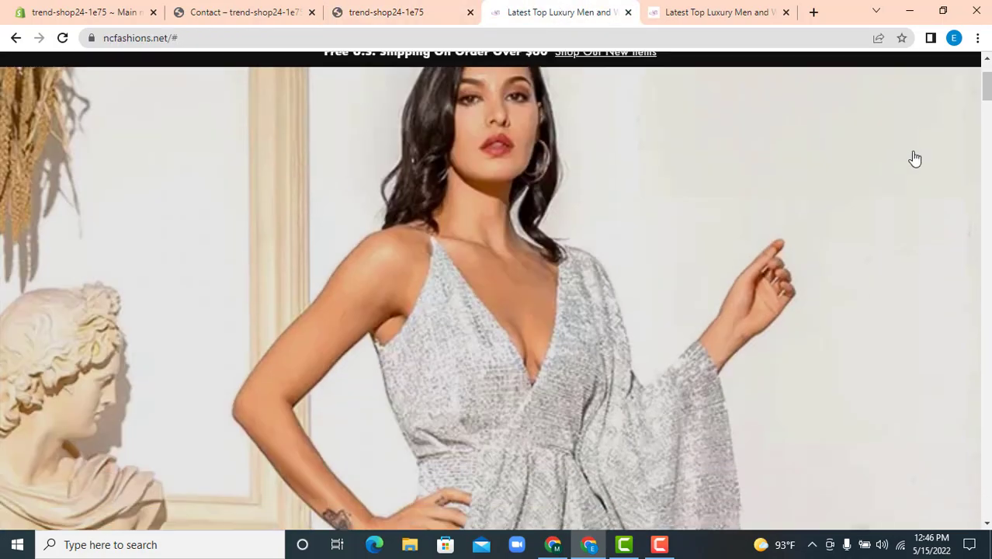
{"action": "left_click_drag", "start_coordinate": [985, 87], "coordinate": [935, 526]}
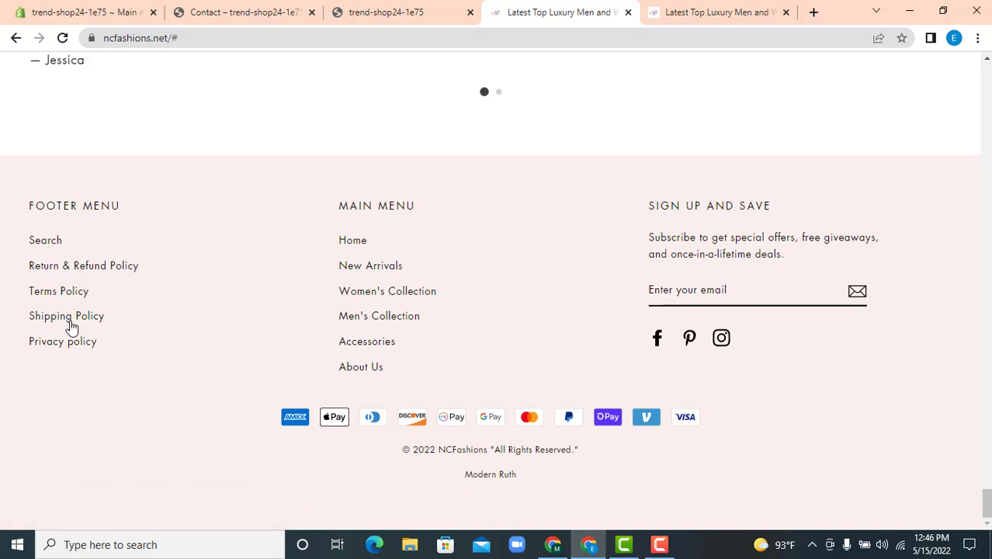
{"action": "right_click", "coordinate": [46, 270]}
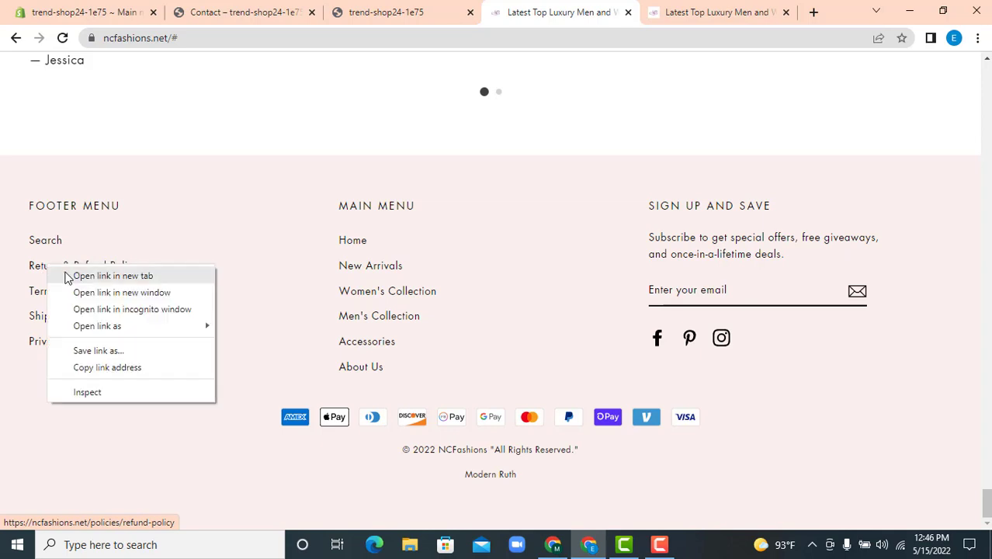
{"action": "left_click", "coordinate": [55, 276]}
- Start a new page in the Shopify store's admin
{"action": "left_click", "coordinate": [97, 10]}
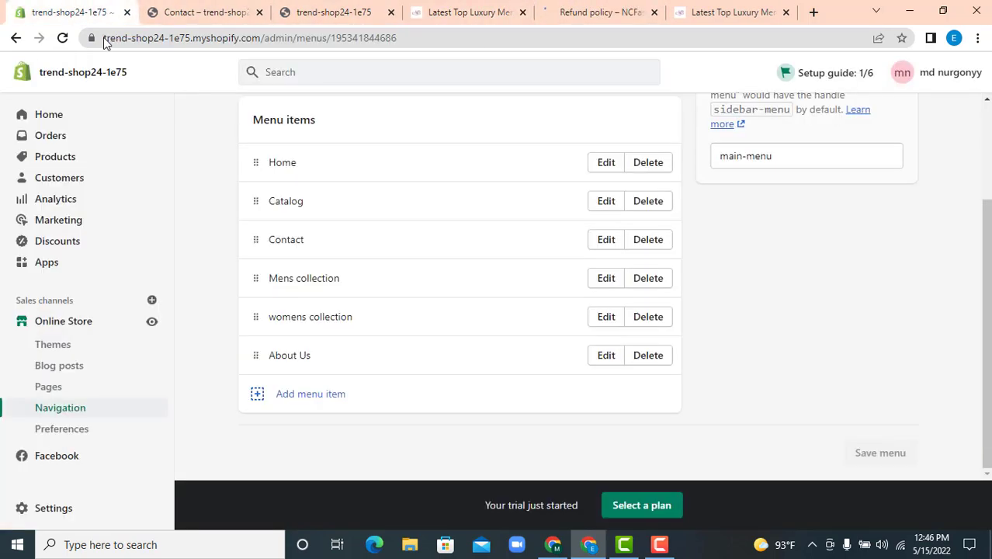
{"action": "left_click", "coordinate": [60, 387]}
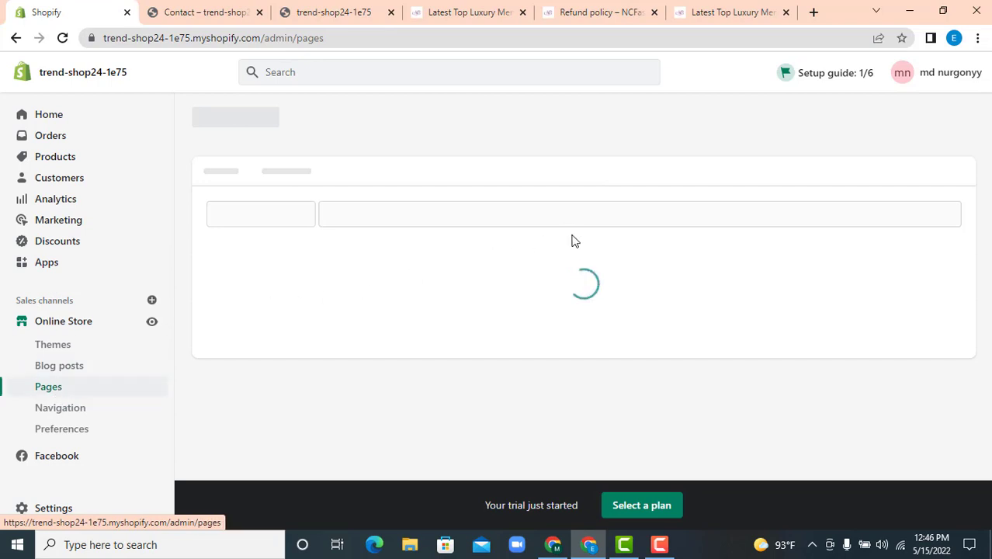
{"action": "left_click", "coordinate": [905, 119]}
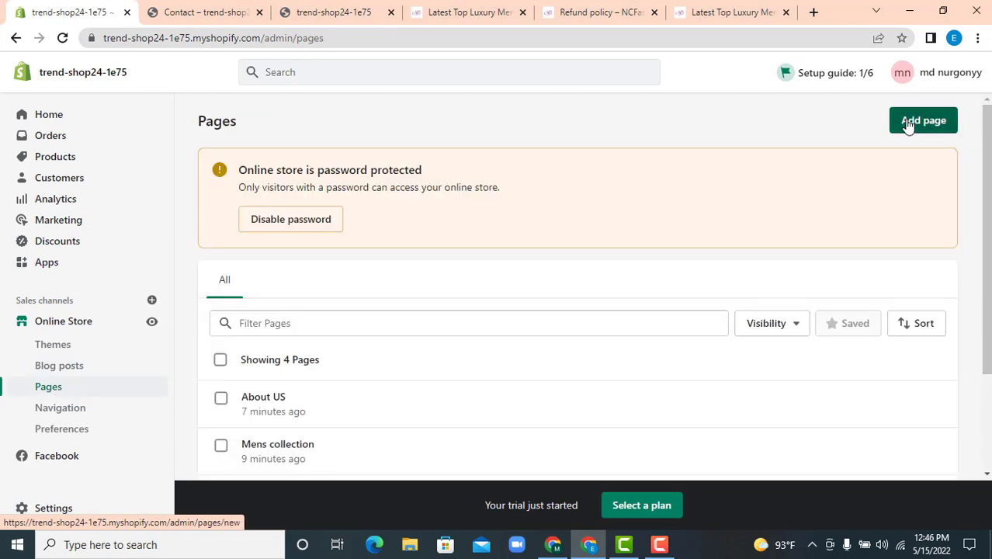
- Copy the "Refund policy" heading from the NCFashions policy page and use it as the new page's title
{"action": "left_click", "coordinate": [575, 12]}
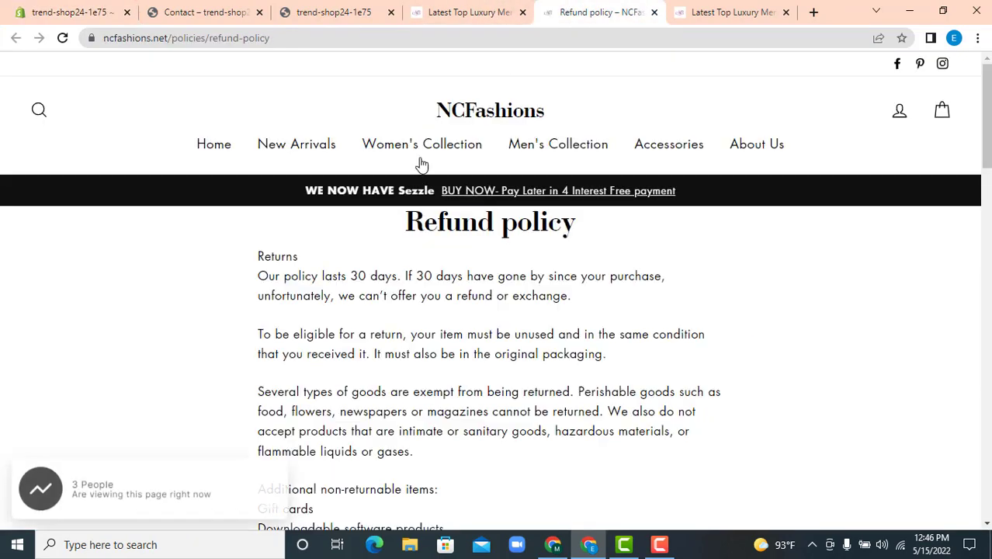
{"action": "mouse_move", "coordinate": [512, 182]}
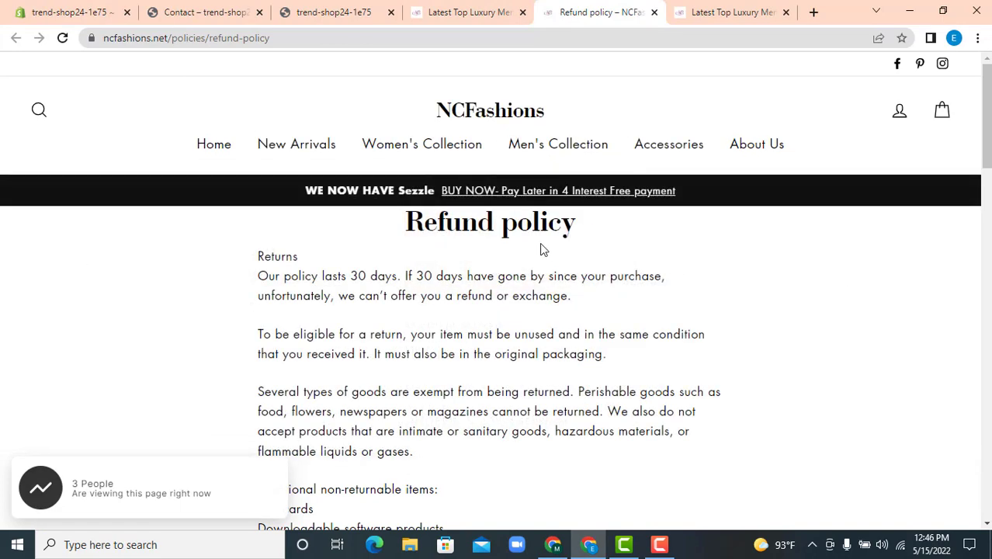
{"action": "triple_click", "coordinate": [502, 223]}
{"action": "right_click", "coordinate": [502, 225]}
{"action": "left_click", "coordinate": [529, 235]}
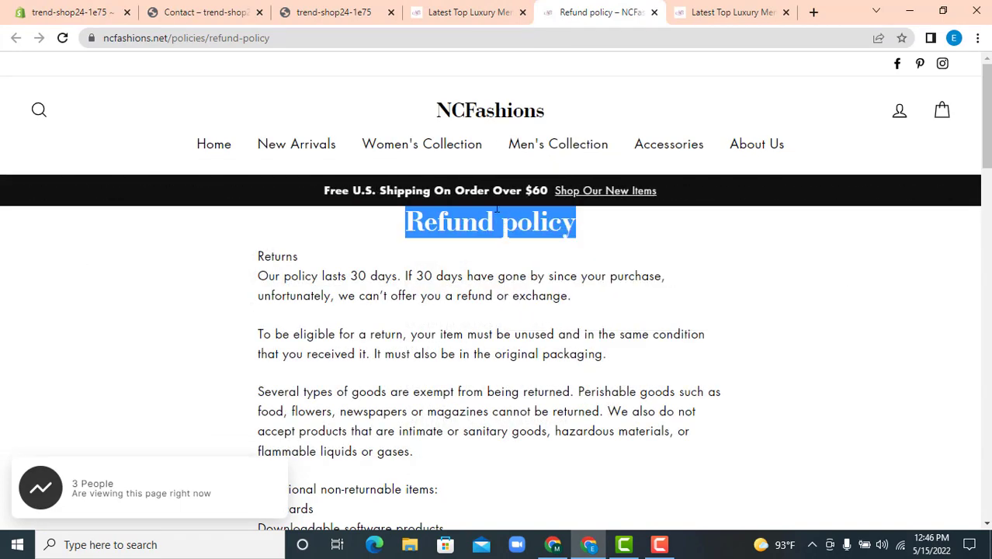
{"action": "left_click", "coordinate": [85, 6]}
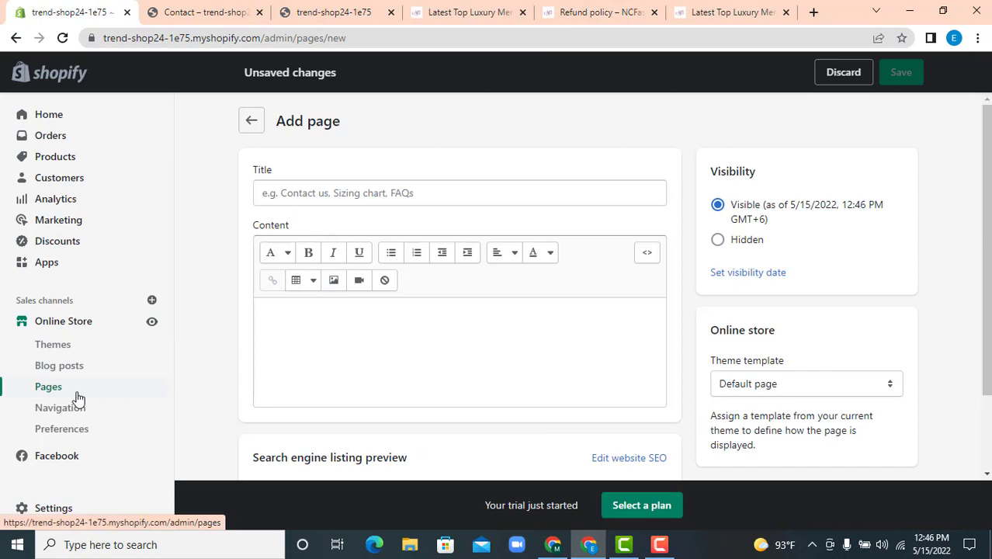
{"action": "left_click", "coordinate": [318, 194]}
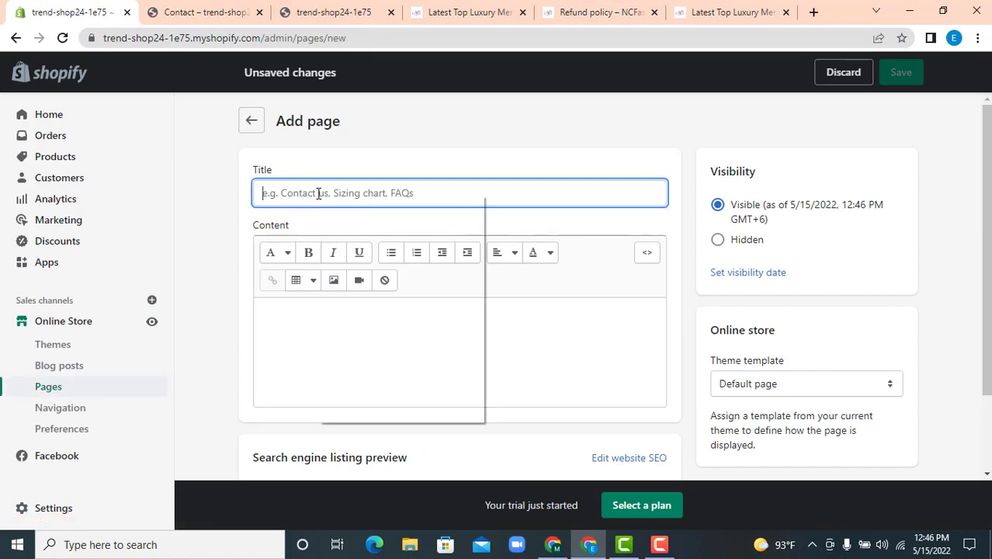
{"action": "right_click", "coordinate": [319, 195]}
{"action": "left_click", "coordinate": [354, 308]}
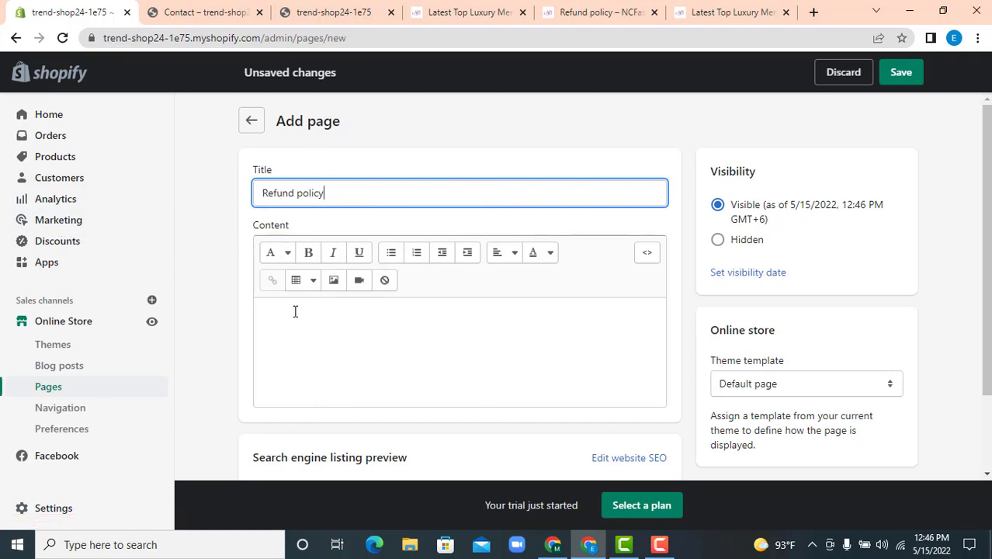
- Copy the entire body text of the NCFashions refund policy, starting from "Returns"
{"action": "left_click", "coordinate": [599, 12]}
{"action": "triple_click", "coordinate": [424, 324]}
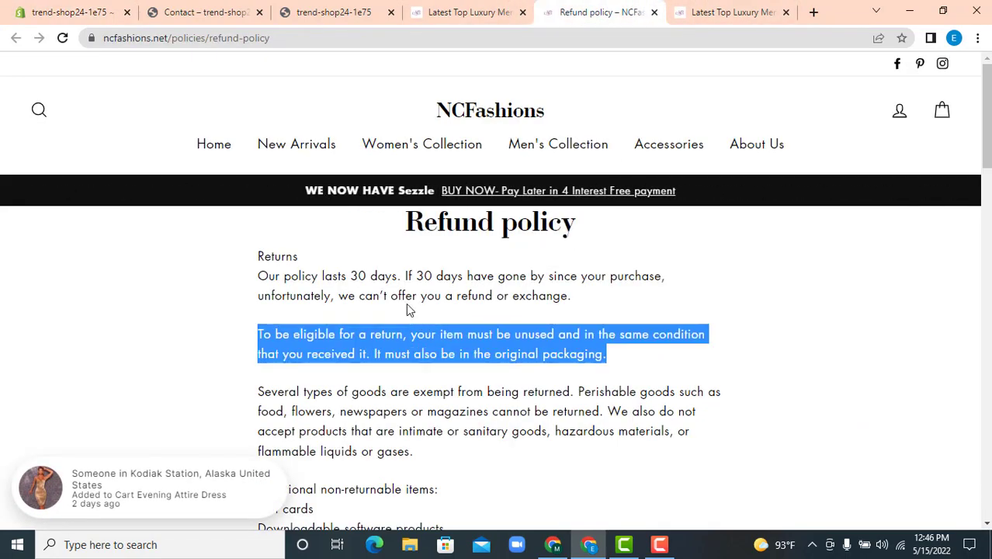
{"action": "left_click", "coordinate": [298, 269]}
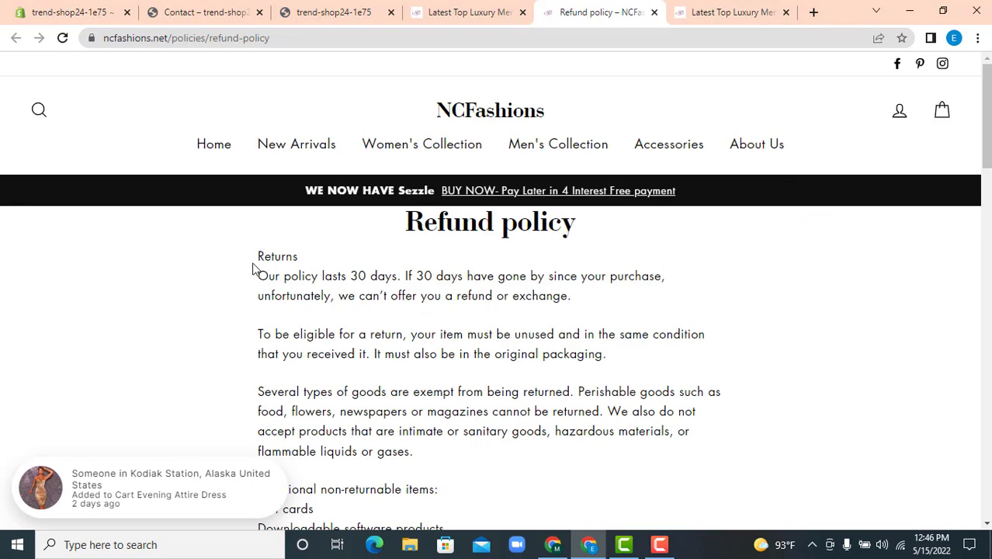
{"action": "left_click_drag", "start_coordinate": [256, 259], "coordinate": [440, 221]}
{"action": "scroll", "coordinate": [345, 299], "scroll_direction": "down", "scroll_amount": 8}
{"action": "scroll", "coordinate": [344, 298], "scroll_direction": "down", "scroll_amount": 11}
{"action": "right_click", "coordinate": [416, 197]}
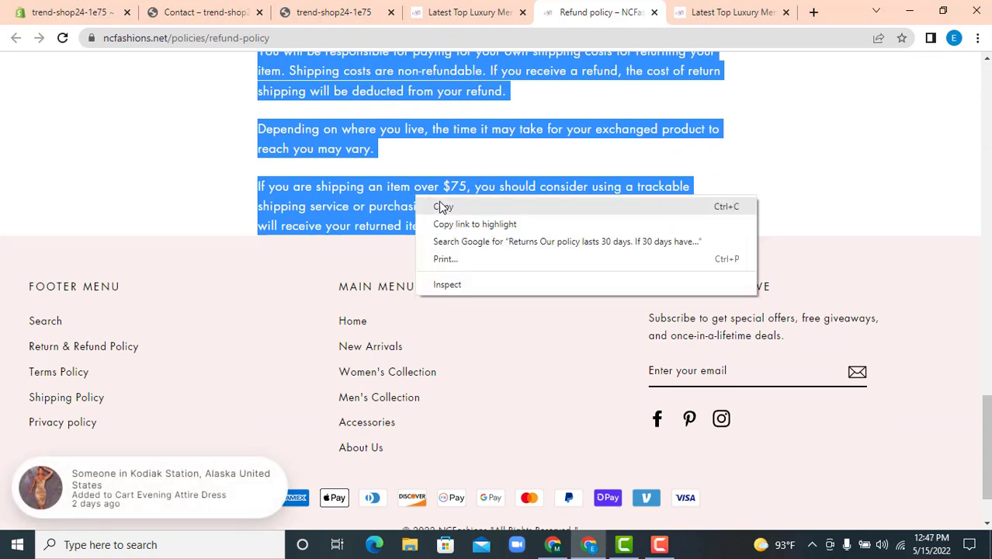
{"action": "left_click", "coordinate": [441, 207]}
- Paste the copied policy text into the content of the new Shopify page
{"action": "left_click", "coordinate": [102, 8]}
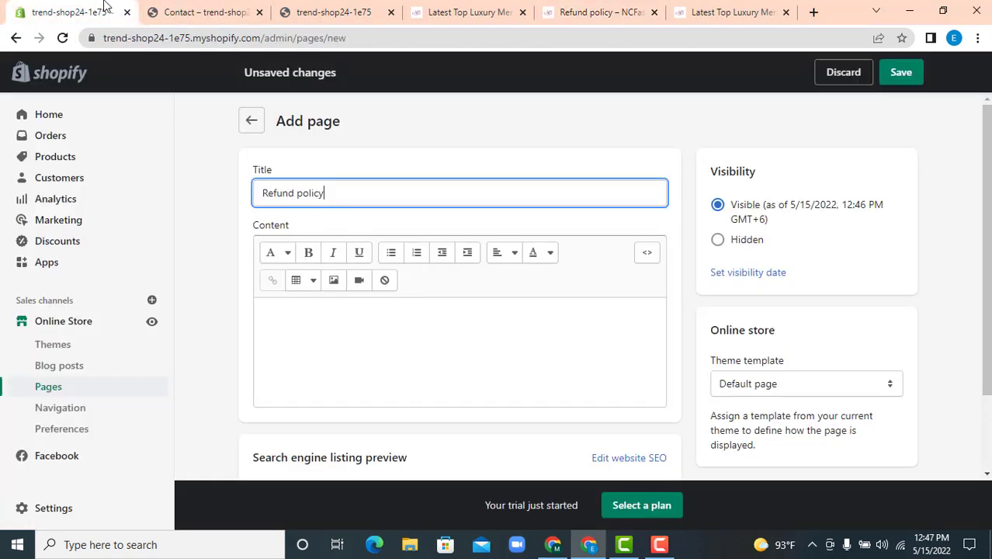
{"action": "left_click", "coordinate": [337, 323]}
{"action": "right_click", "coordinate": [337, 324]}
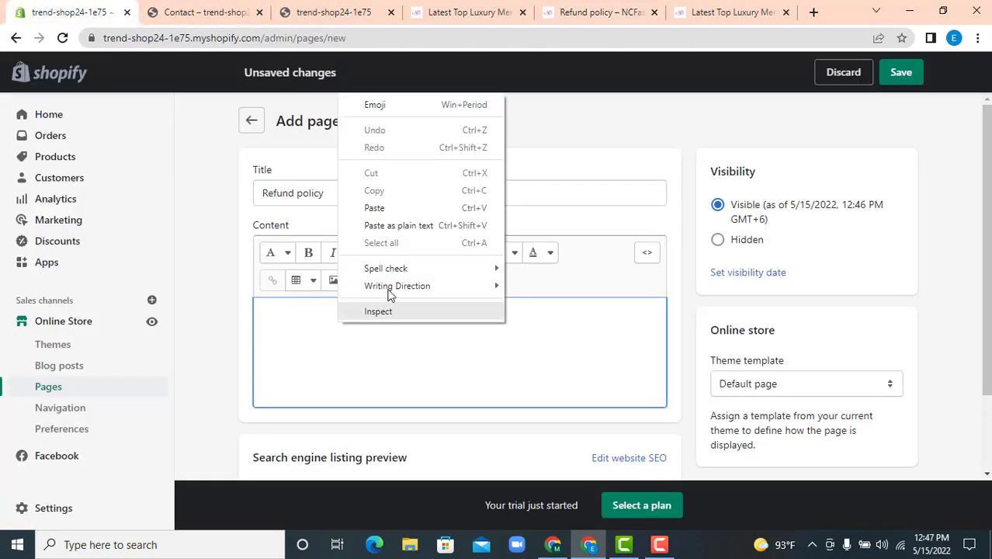
{"action": "left_click", "coordinate": [374, 209]}
{"action": "scroll", "coordinate": [389, 349], "scroll_direction": "up", "scroll_amount": 2}
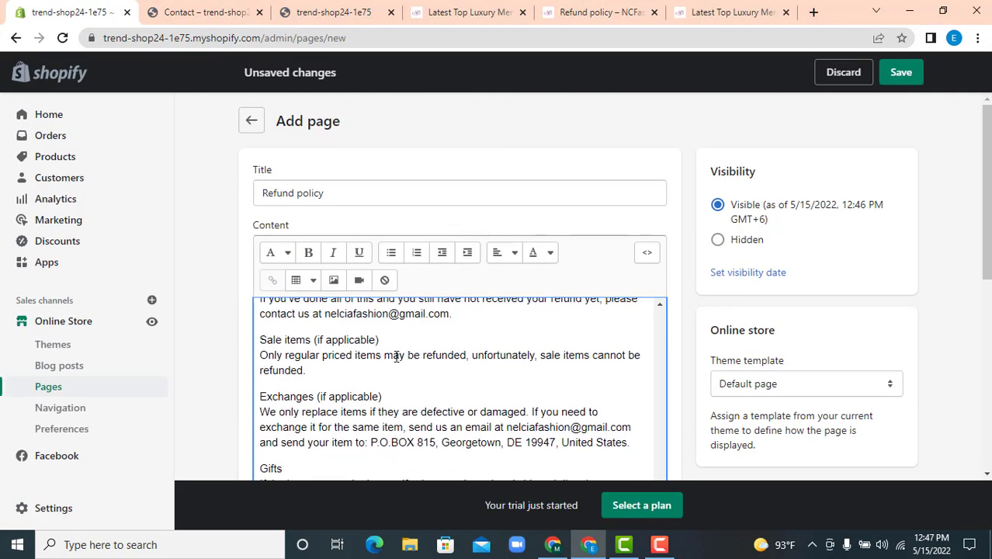
{"action": "scroll", "coordinate": [400, 347], "scroll_direction": "up", "scroll_amount": 2}
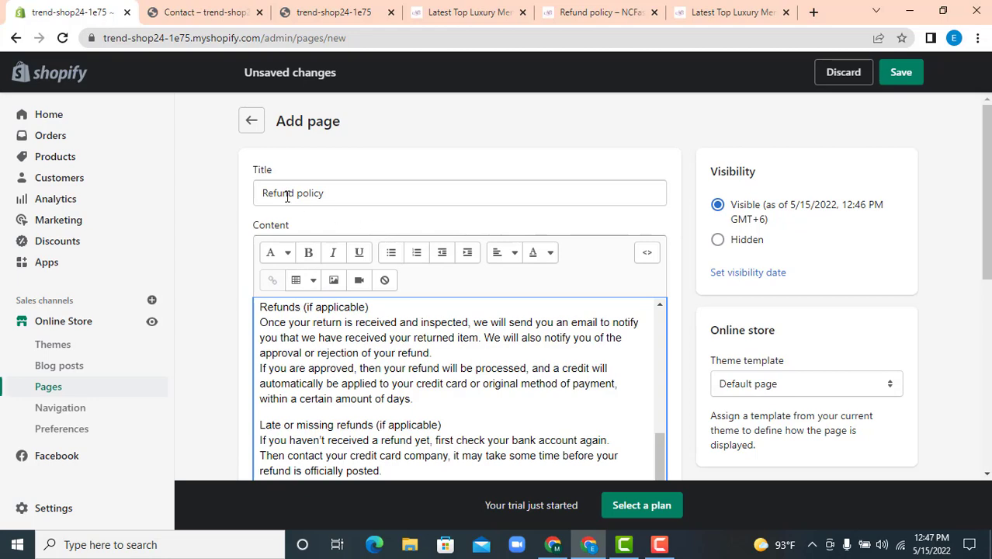
- Check the policy naming on the NCFashions page, and review the new page's content and search engine listing preview
{"action": "left_click", "coordinate": [606, 13]}
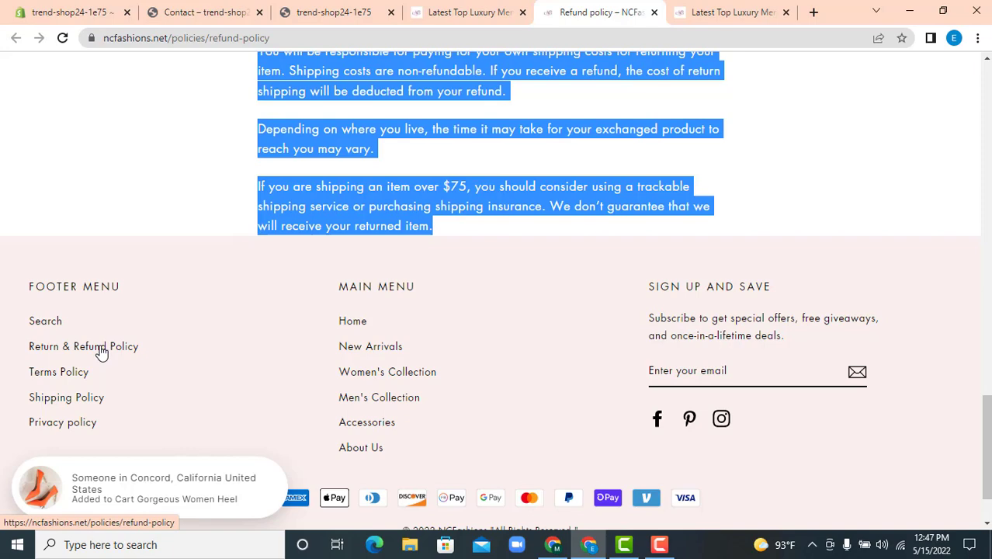
{"action": "scroll", "coordinate": [370, 268], "scroll_direction": "up", "scroll_amount": 15}
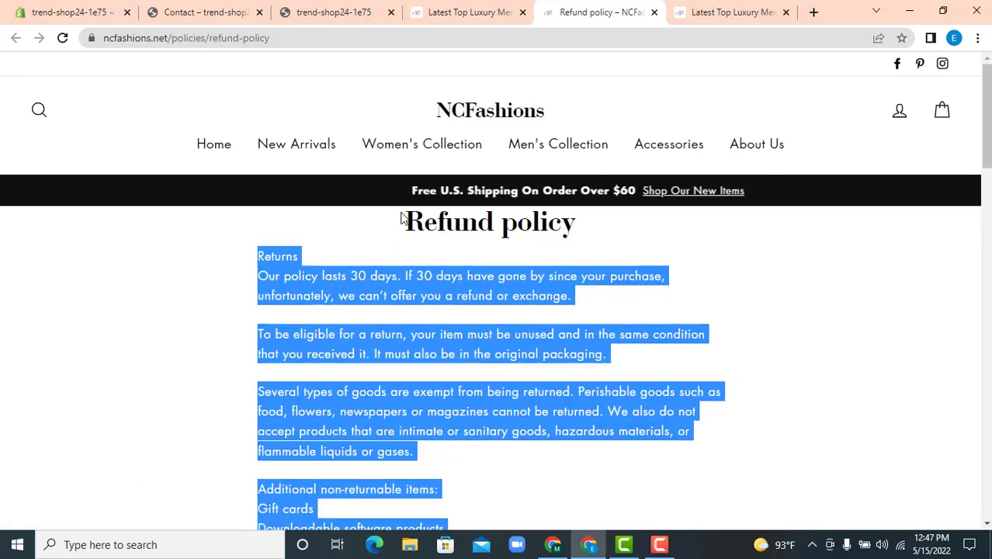
{"action": "mouse_move", "coordinate": [547, 148]}
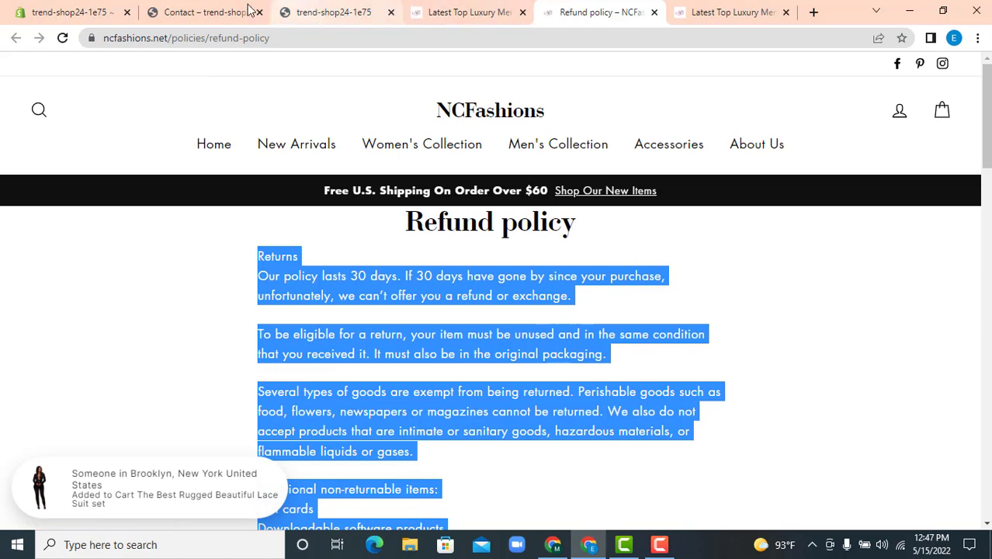
{"action": "left_click", "coordinate": [74, 12]}
{"action": "scroll", "coordinate": [478, 286], "scroll_direction": "down", "scroll_amount": 10}
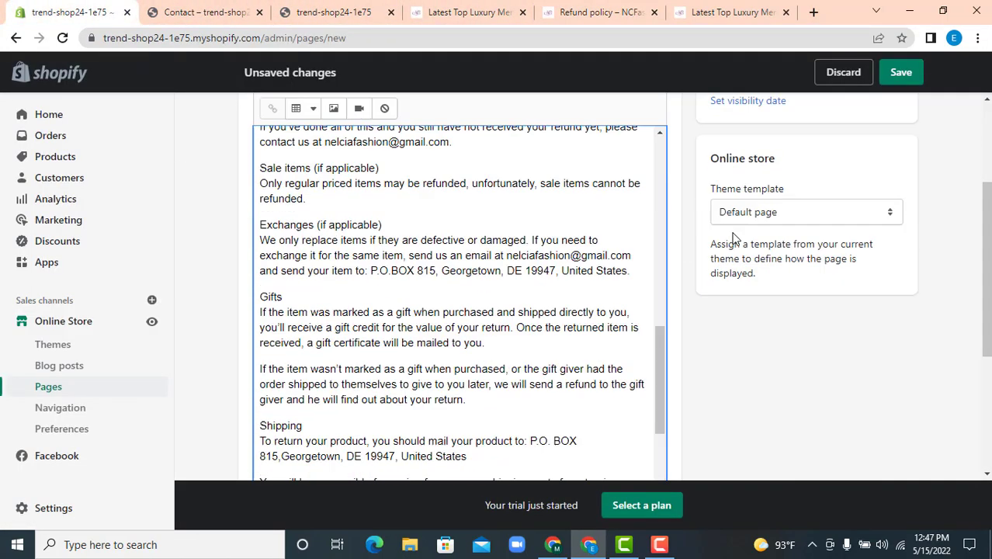
{"action": "scroll", "coordinate": [734, 237], "scroll_direction": "down", "scroll_amount": 3}
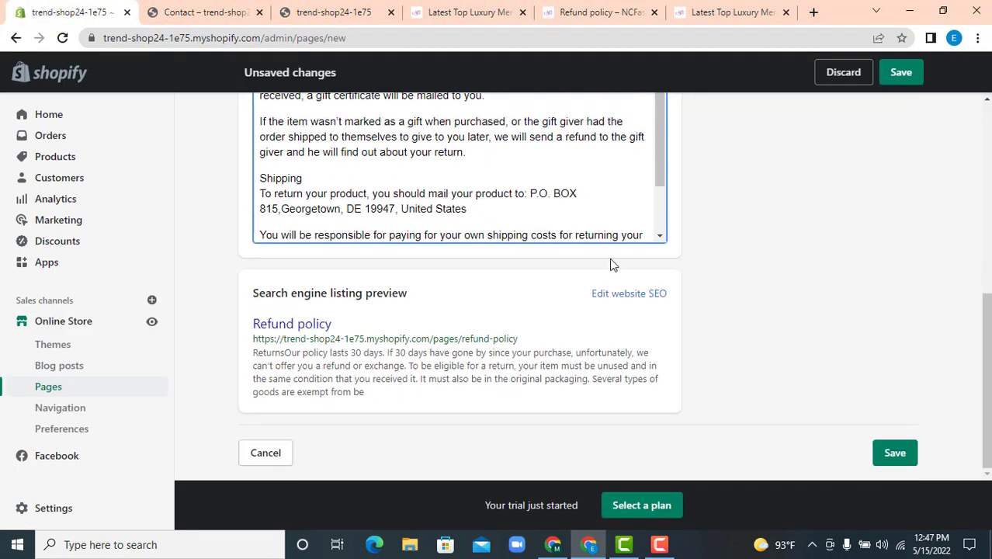
{"action": "scroll", "coordinate": [567, 233], "scroll_direction": "up", "scroll_amount": 10}
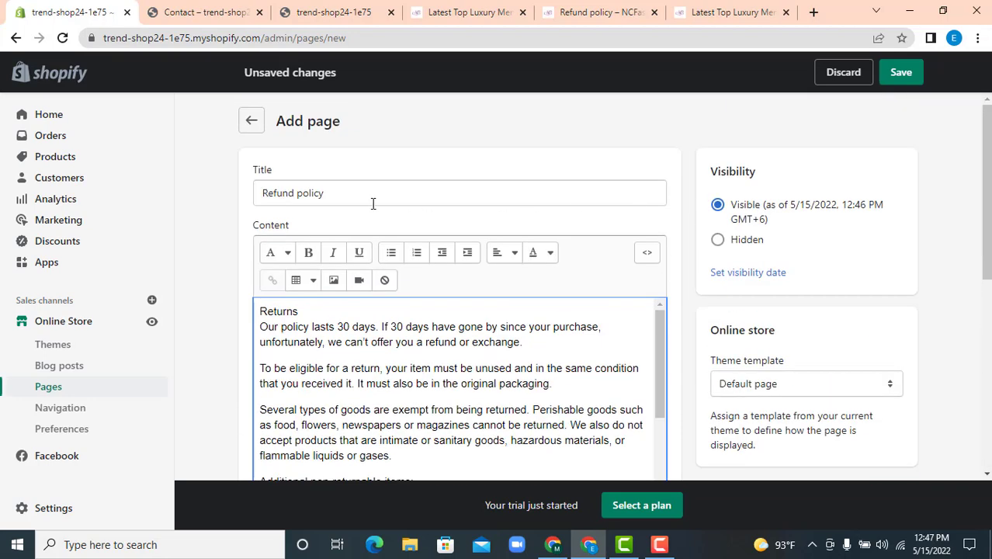
- Change the page title to "Refund & Return policy" and save the page
{"action": "left_click", "coordinate": [329, 196]}
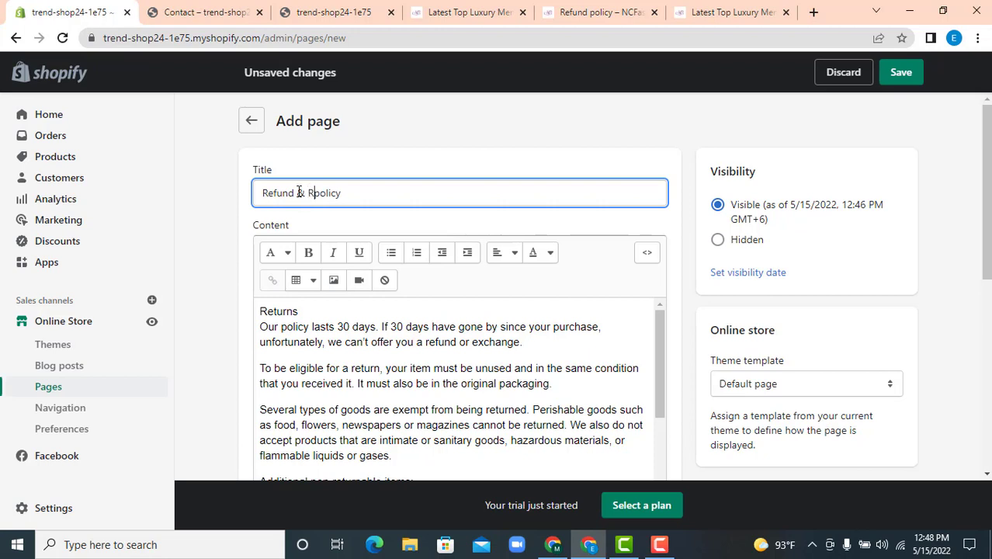
{"action": "type", "text": "ur"}
{"action": "type", "text": "b"}
{"action": "key", "text": "BackSpace"}
{"action": "key", "text": "BackSpace"}
{"action": "left_click", "coordinate": [902, 77]}
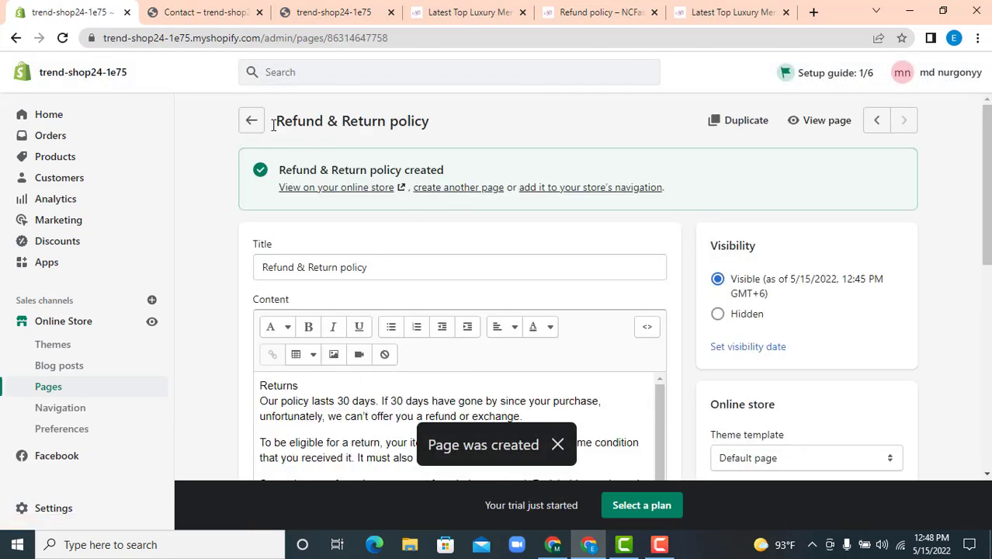
- Open the saved "Refund & Return policy" page in the online store and look through its text
{"action": "right_click", "coordinate": [823, 126]}
{"action": "left_click", "coordinate": [884, 131]}
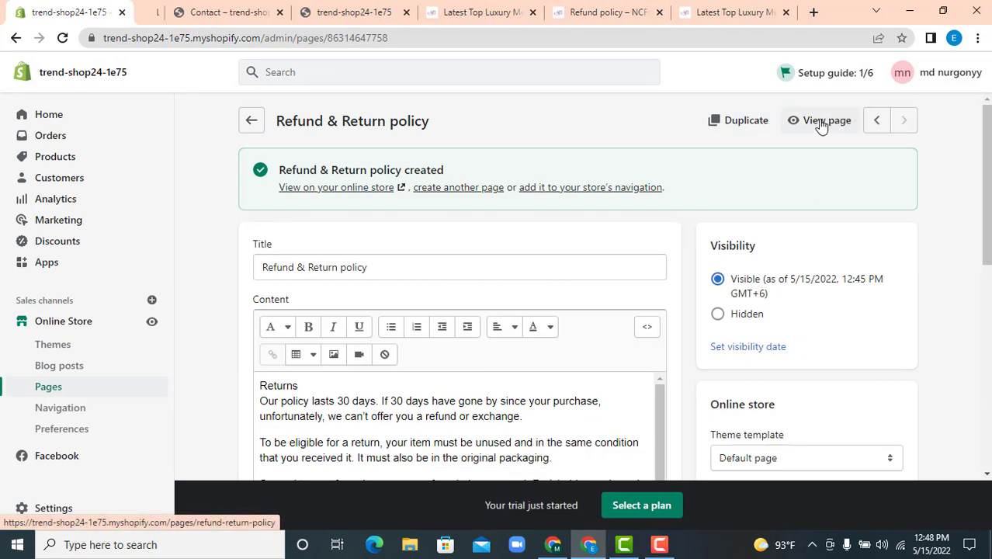
{"action": "left_click", "coordinate": [175, 12]}
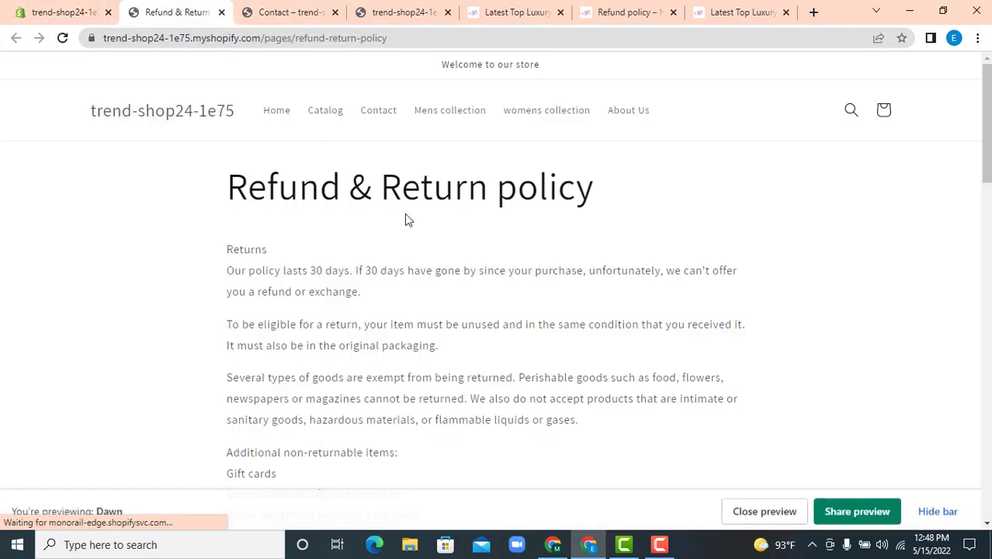
{"action": "scroll", "coordinate": [412, 246], "scroll_direction": "down", "scroll_amount": 20}
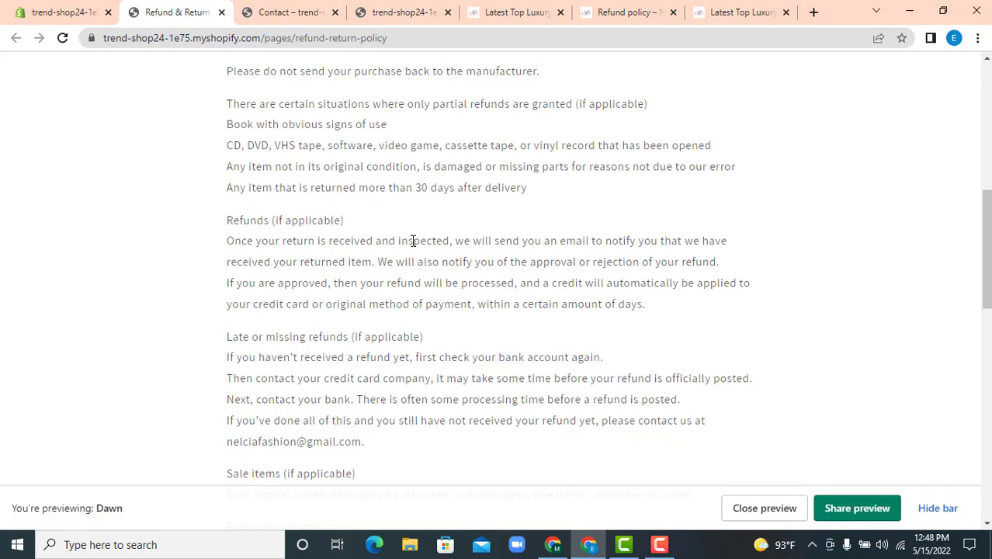
- Return to the store's list of pages in the Shopify admin and start a new page
{"action": "left_click", "coordinate": [66, 12]}
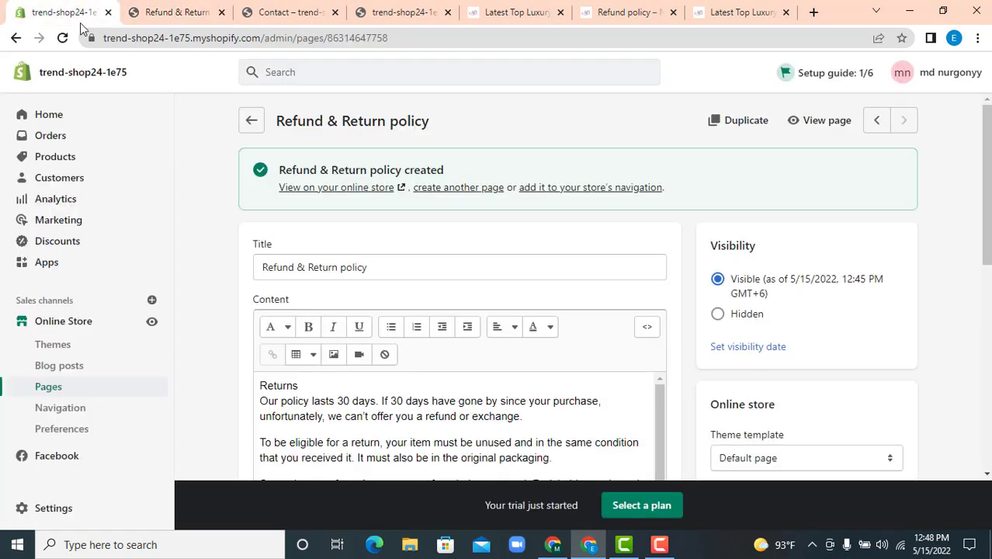
{"action": "left_click", "coordinate": [253, 122]}
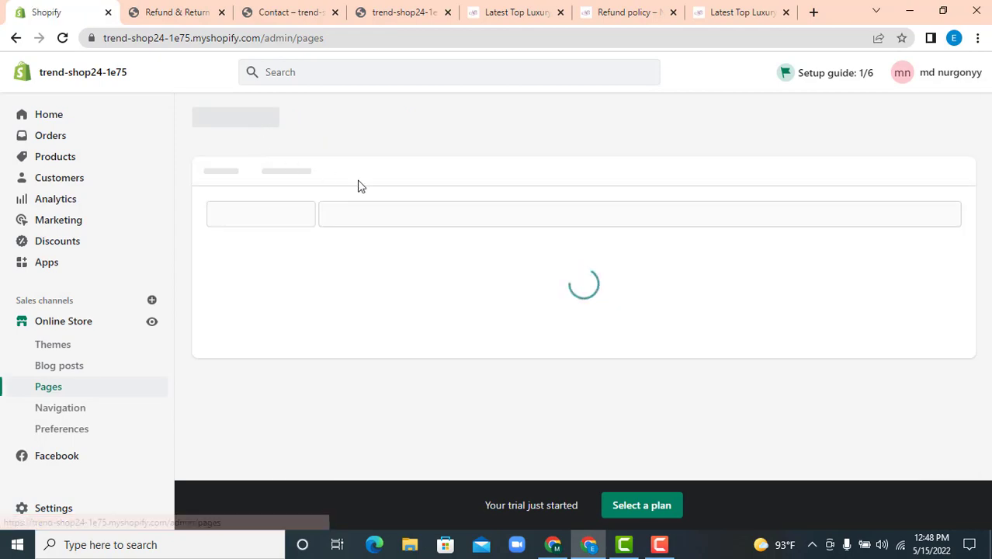
{"action": "scroll", "coordinate": [400, 268], "scroll_direction": "down", "scroll_amount": 2}
{"action": "scroll", "coordinate": [709, 169], "scroll_direction": "up", "scroll_amount": 2}
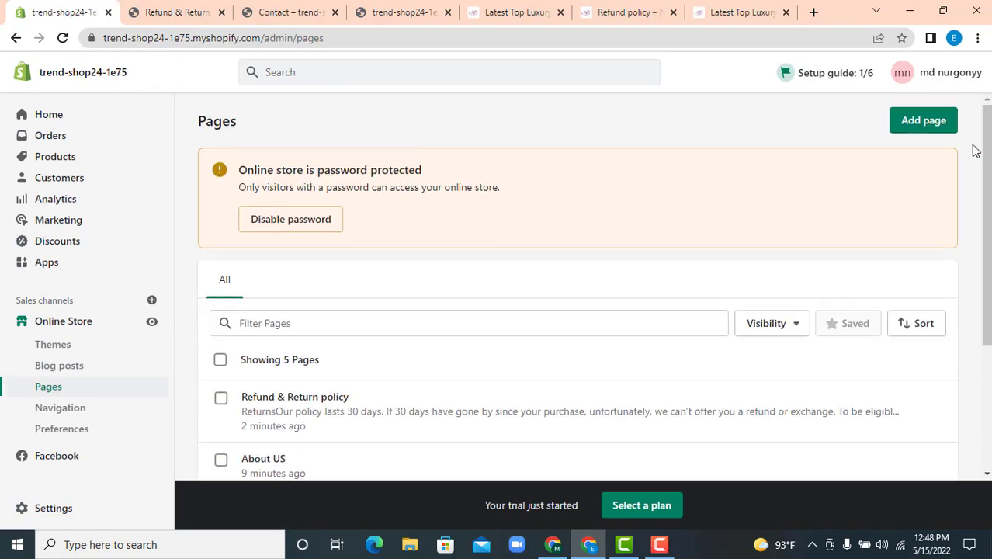
{"action": "left_click", "coordinate": [935, 123]}
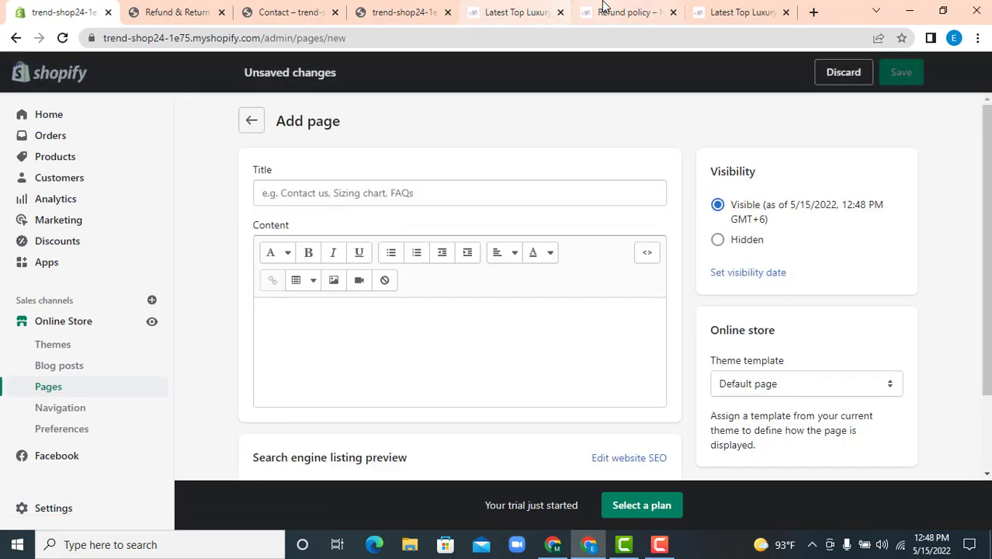
- Copy the "Terms of service" heading from the NCFashions Terms Policy page and paste it as the new page's title
{"action": "left_click", "coordinate": [613, 10]}
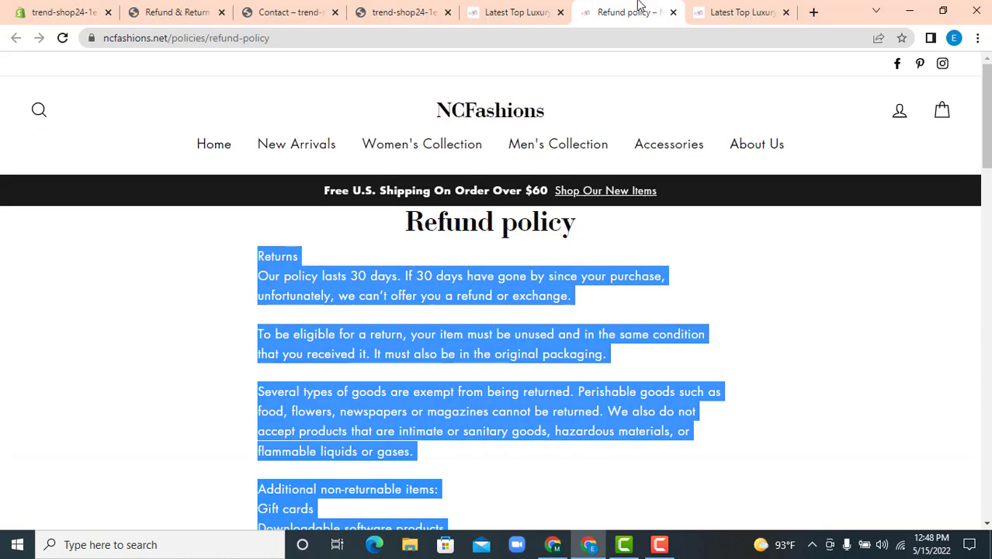
{"action": "left_click", "coordinate": [725, 11]}
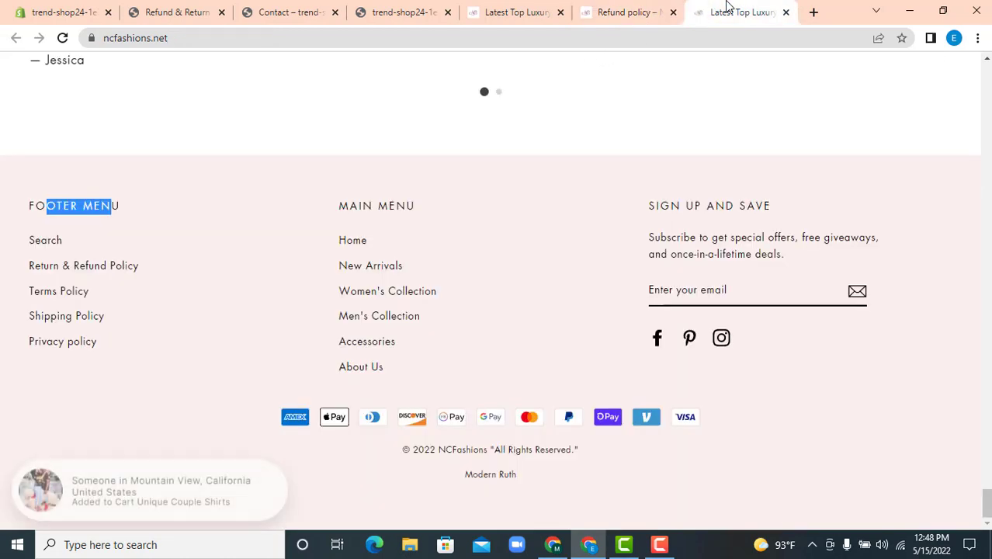
{"action": "left_click", "coordinate": [61, 291]}
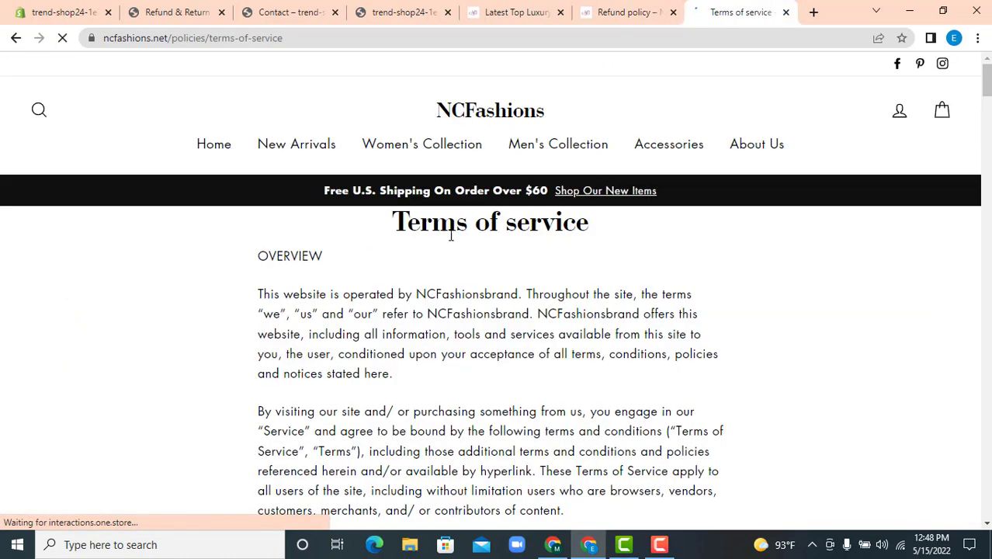
{"action": "triple_click", "coordinate": [476, 229]}
{"action": "right_click", "coordinate": [475, 231]}
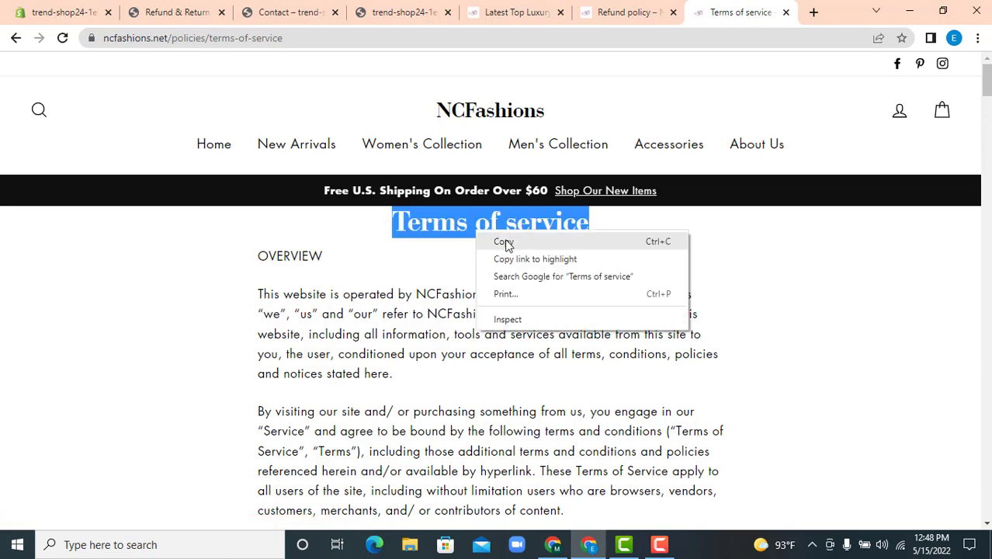
{"action": "left_click", "coordinate": [482, 243]}
{"action": "left_click", "coordinate": [76, 10]}
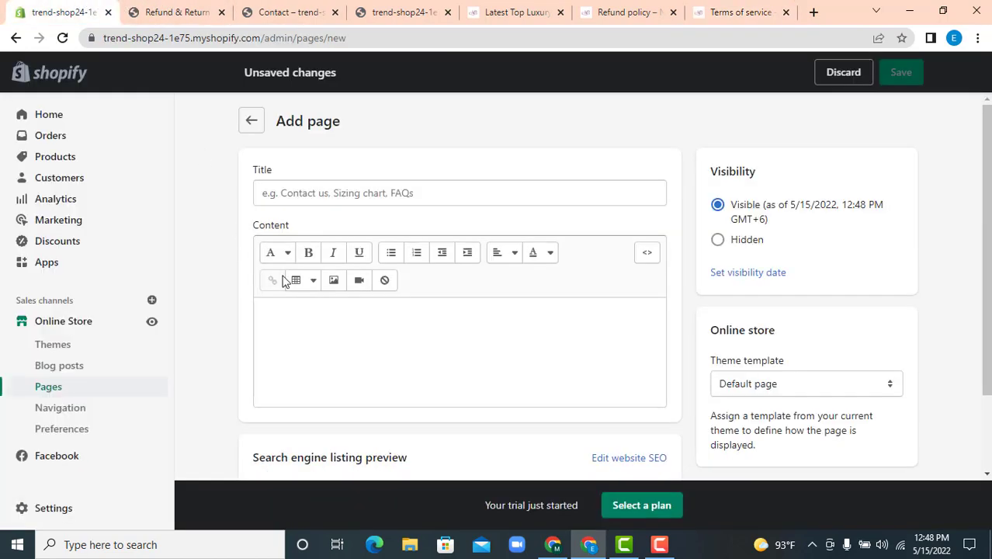
{"action": "right_click", "coordinate": [331, 188]}
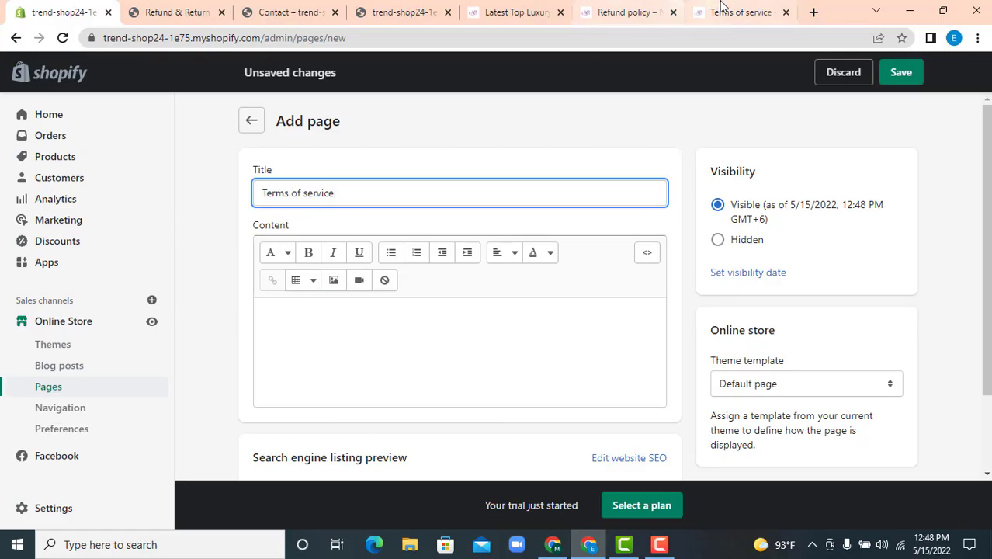
- Copy the entire body text of the NCFashions terms of service, from "OVERVIEW" through the contact information section
{"action": "left_click", "coordinate": [720, 12]}
{"action": "left_click", "coordinate": [439, 320]}
{"action": "left_click_drag", "start_coordinate": [241, 249], "coordinate": [520, 231]}
{"action": "left_click_drag", "start_coordinate": [588, 254], "coordinate": [546, 299]}
{"action": "right_click", "coordinate": [509, 193]}
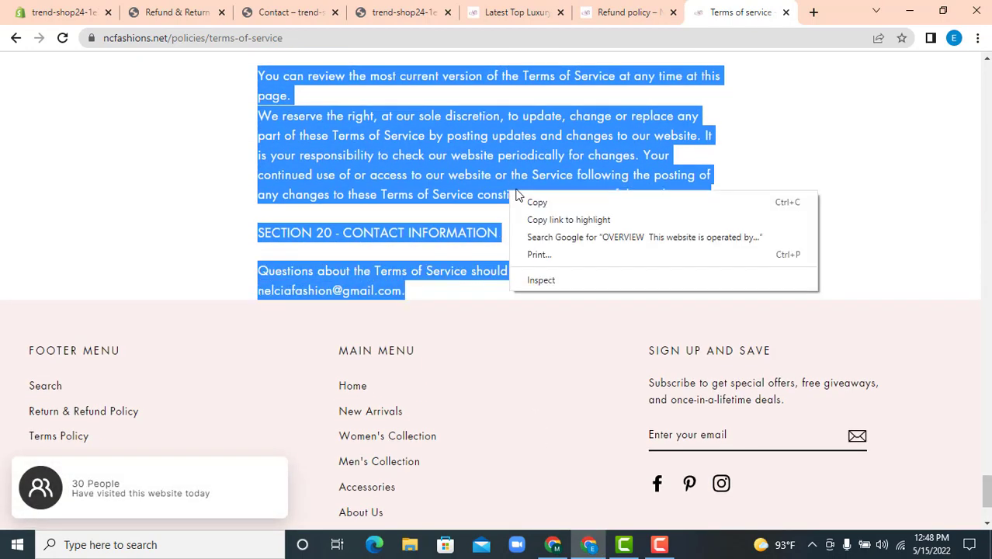
{"action": "left_click", "coordinate": [535, 203]}
- Paste the copied terms into the content of the "Terms of service" page and save the page
{"action": "left_click", "coordinate": [60, 11]}
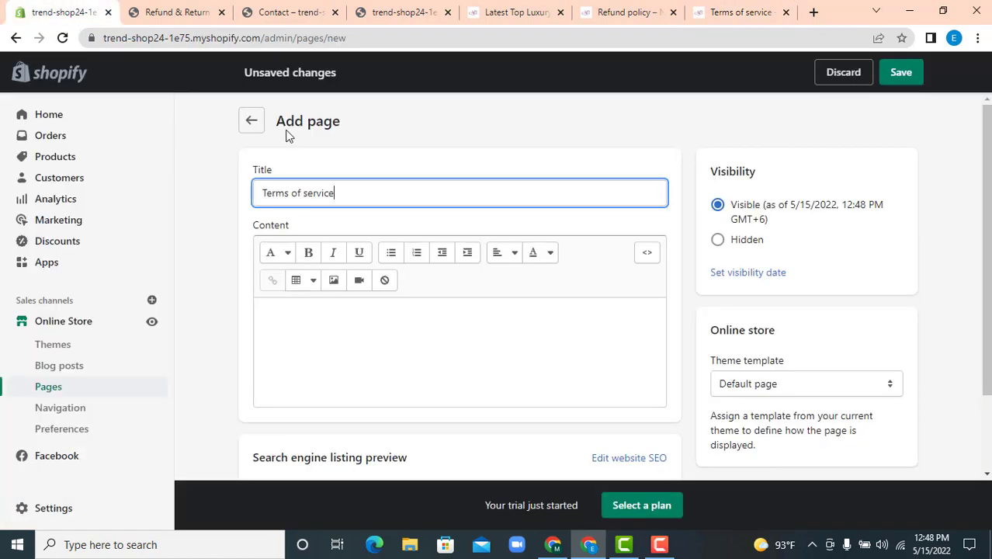
{"action": "right_click", "coordinate": [382, 328]}
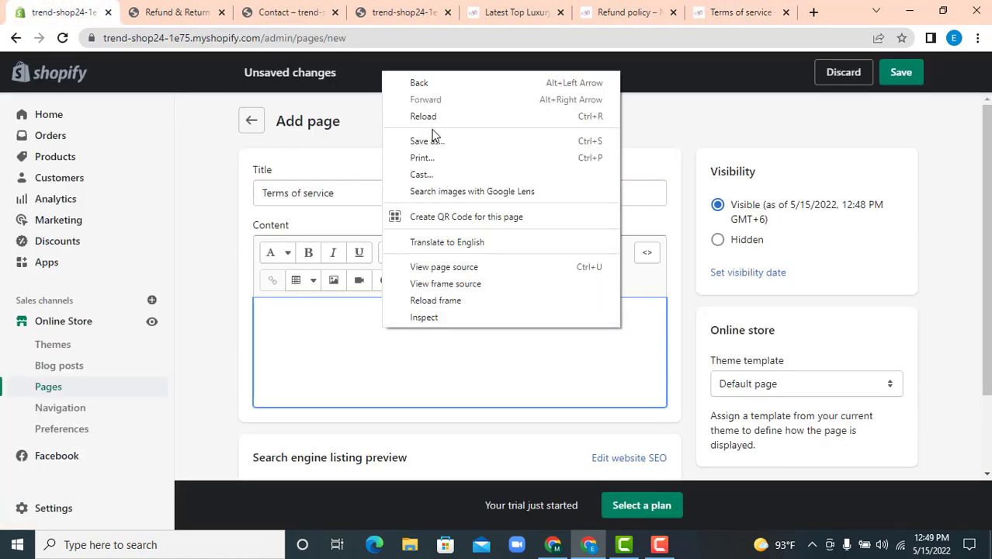
{"action": "left_click", "coordinate": [303, 344]}
{"action": "right_click", "coordinate": [330, 311]}
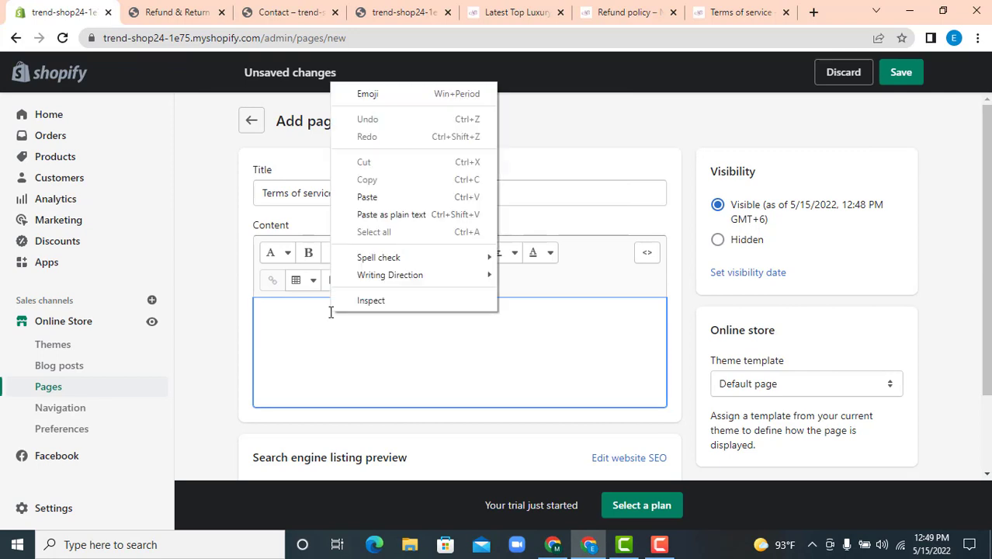
{"action": "left_click", "coordinate": [370, 197]}
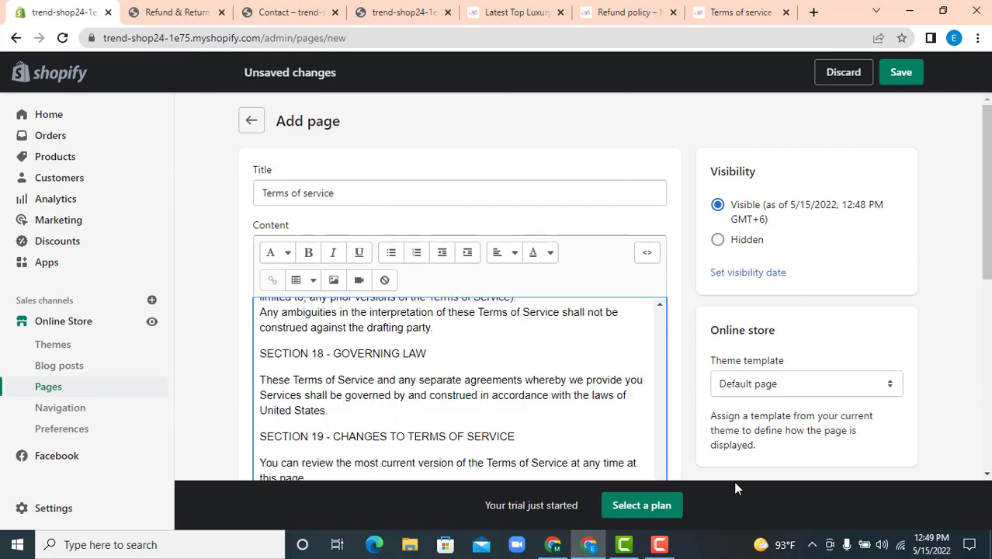
{"action": "left_click", "coordinate": [903, 75]}
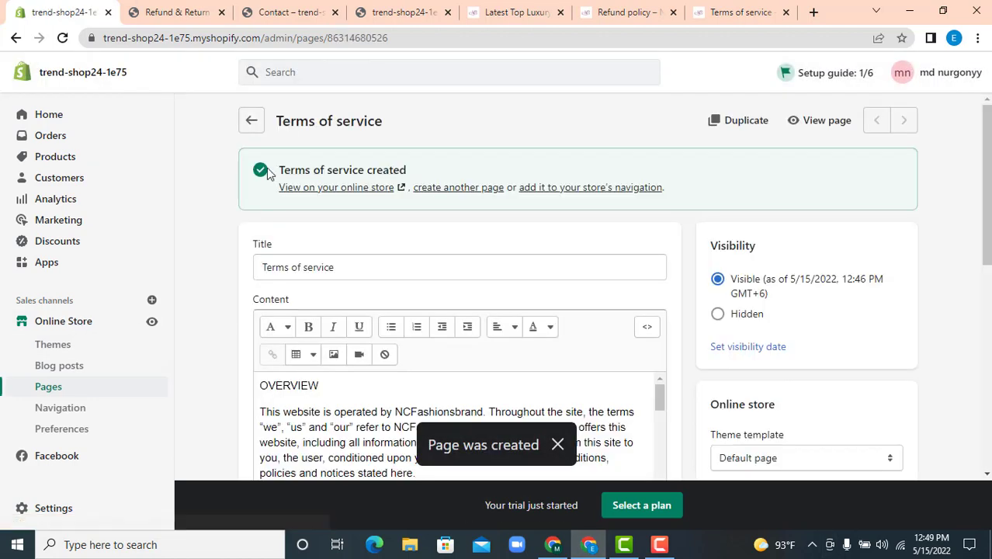
- Start another page and title it "shipping policy", using the heading copied from the NCFashions Shipping Policy page
{"action": "left_click", "coordinate": [247, 122]}
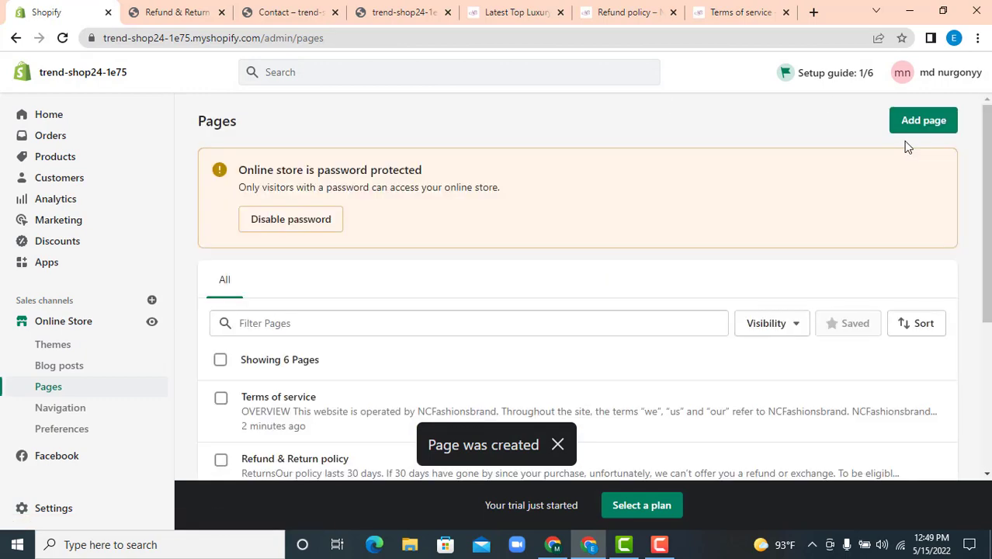
{"action": "left_click", "coordinate": [910, 126]}
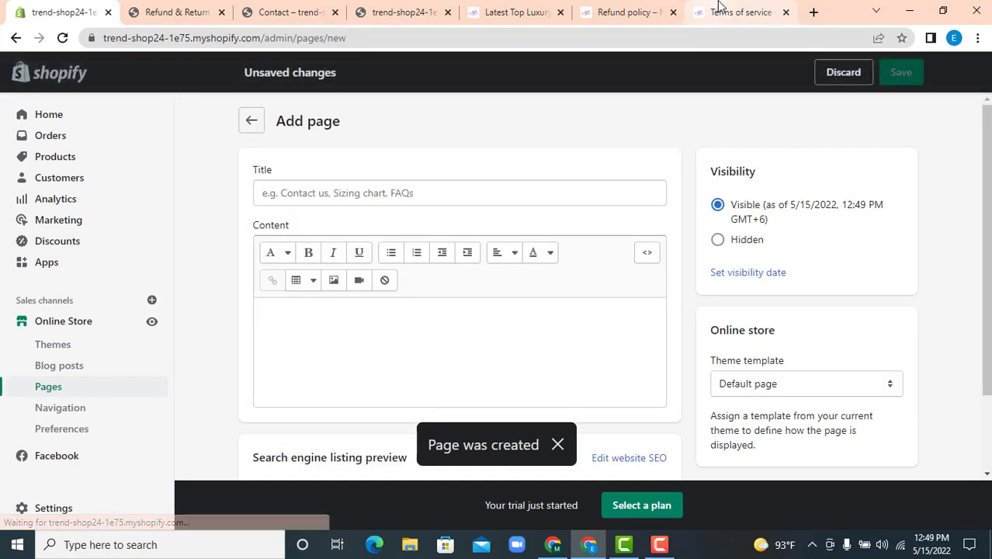
{"action": "left_click", "coordinate": [716, 8]}
{"action": "scroll", "coordinate": [138, 325], "scroll_direction": "down", "scroll_amount": 2}
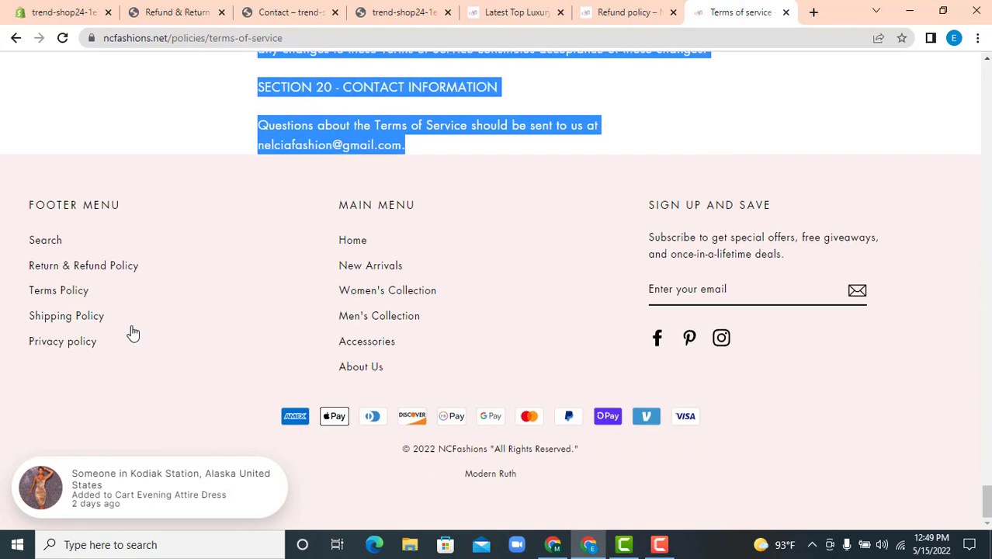
{"action": "left_click", "coordinate": [72, 324]}
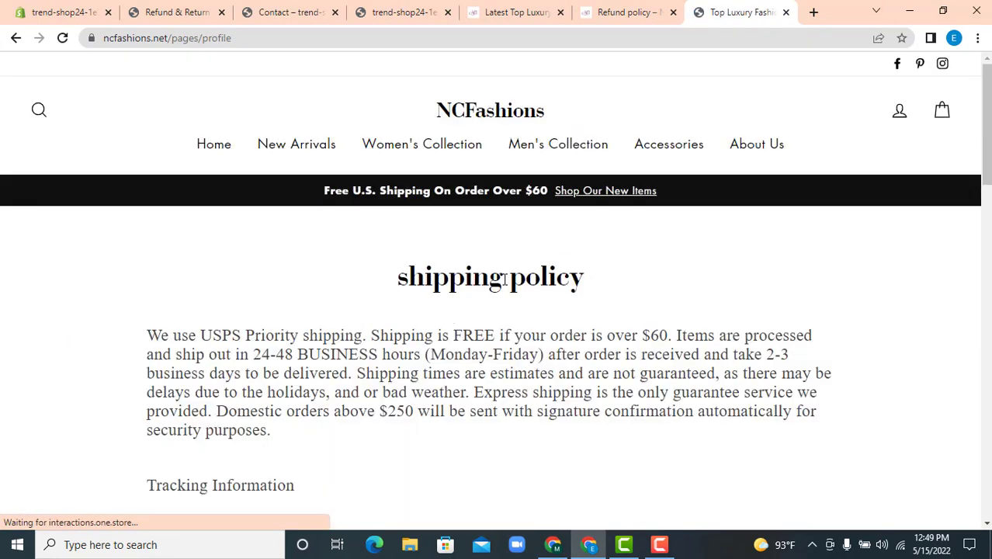
{"action": "triple_click", "coordinate": [505, 280]}
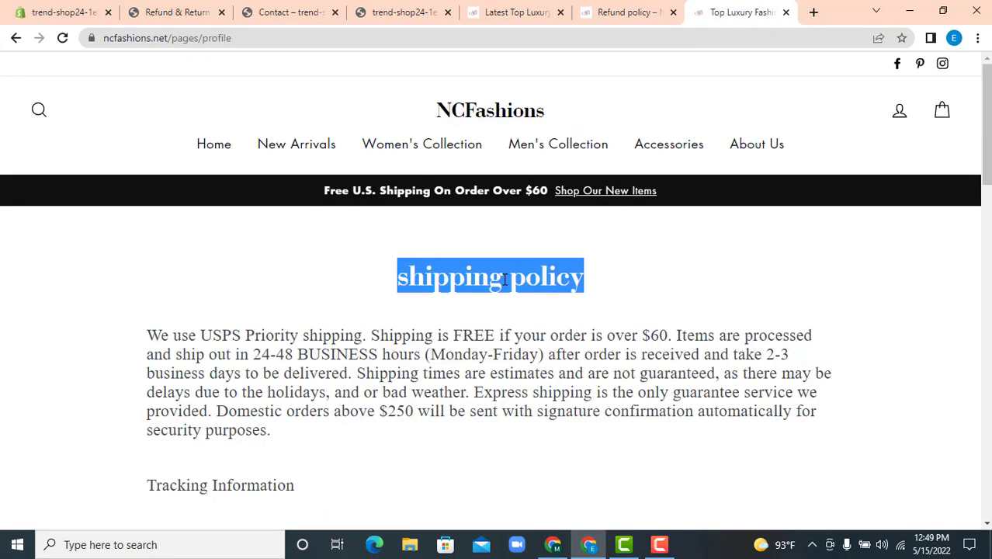
{"action": "right_click", "coordinate": [503, 279]}
{"action": "left_click", "coordinate": [532, 291]}
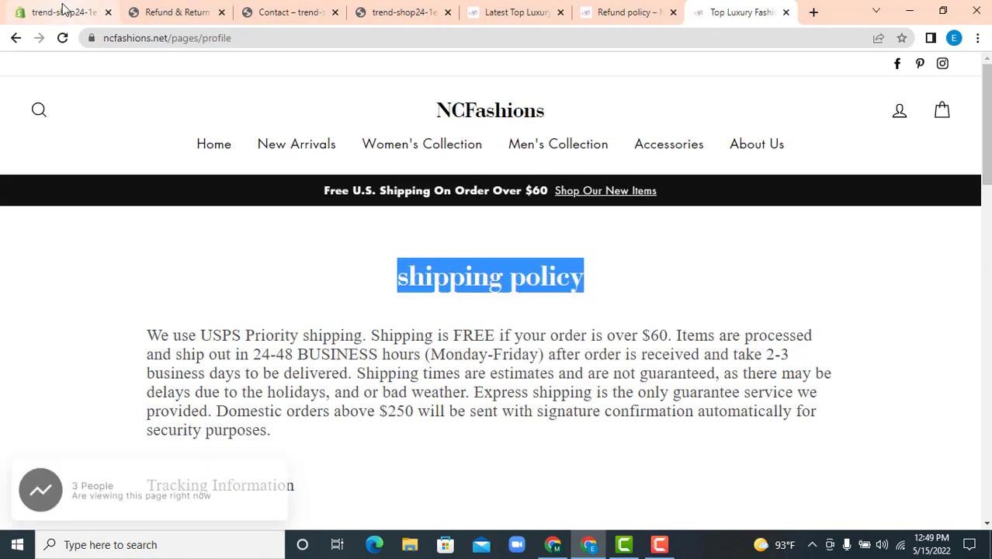
{"action": "left_click", "coordinate": [66, 12]}
{"action": "right_click", "coordinate": [425, 192]}
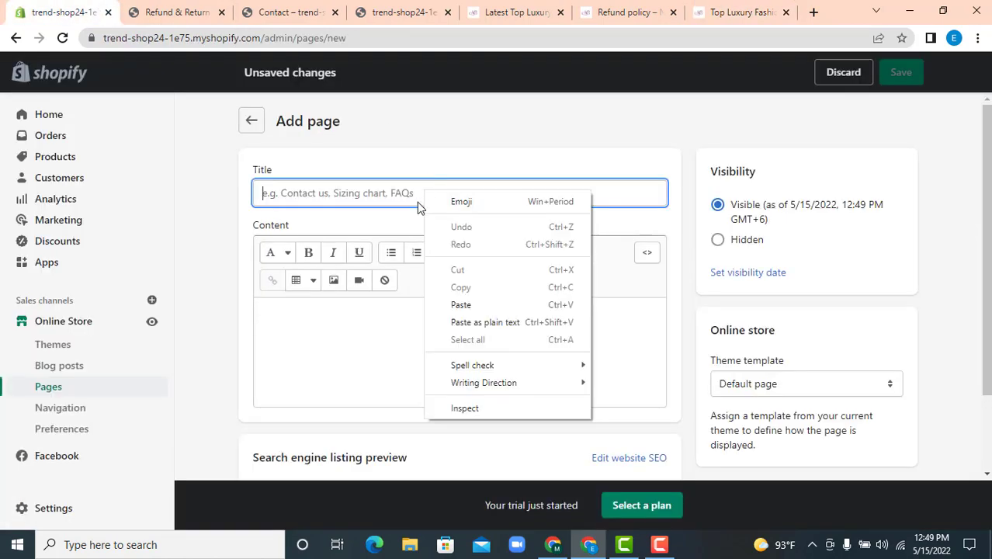
{"action": "left_click", "coordinate": [466, 305]}
- Copy the entire body text of the NCFashions shipping policy, from "We use USPS Priority shipping" to the closing customs note
{"action": "left_click", "coordinate": [691, 9]}
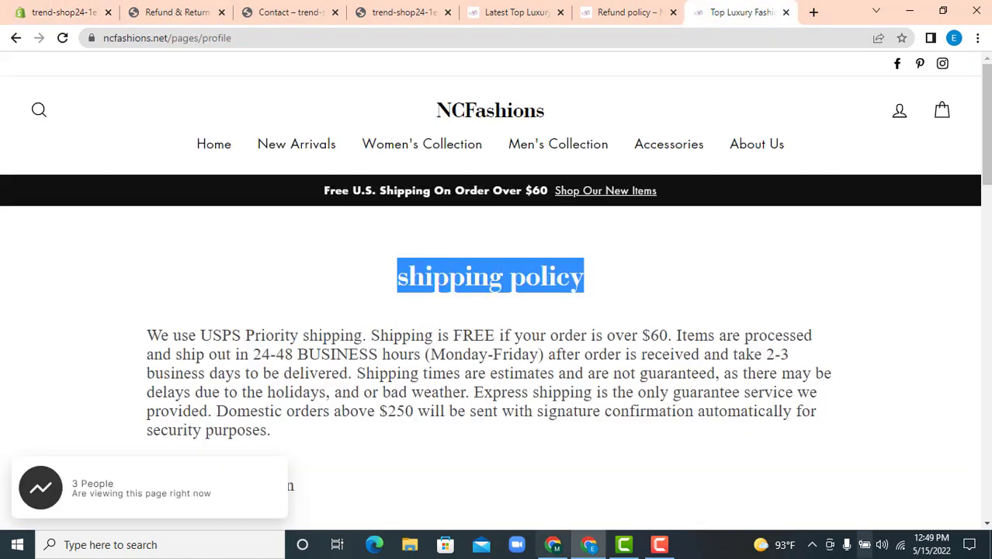
{"action": "left_click_drag", "start_coordinate": [177, 349], "coordinate": [472, 495]}
{"action": "left_click_drag", "start_coordinate": [161, 379], "coordinate": [200, 368]}
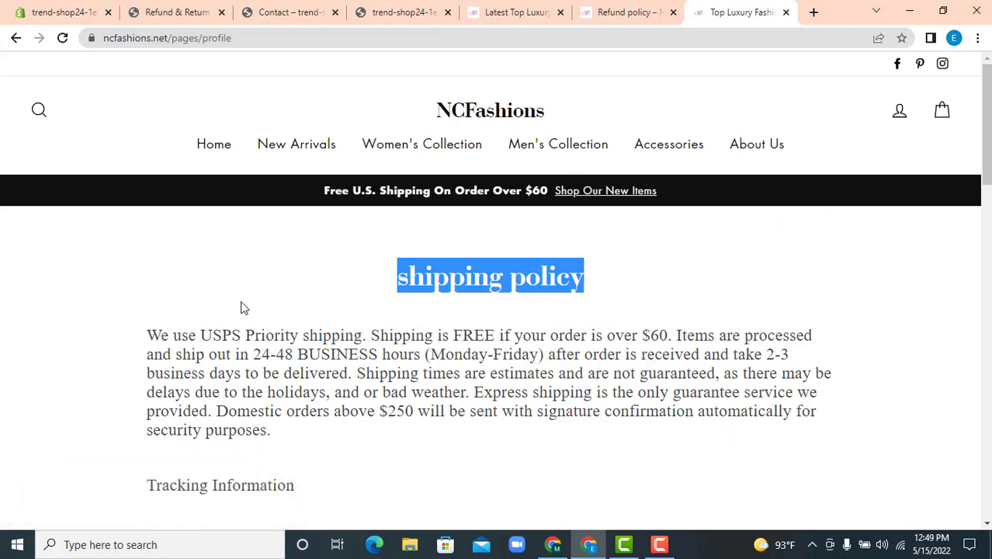
{"action": "scroll", "coordinate": [245, 305], "scroll_direction": "down", "scroll_amount": 4}
{"action": "scroll", "coordinate": [264, 229], "scroll_direction": "up", "scroll_amount": 4}
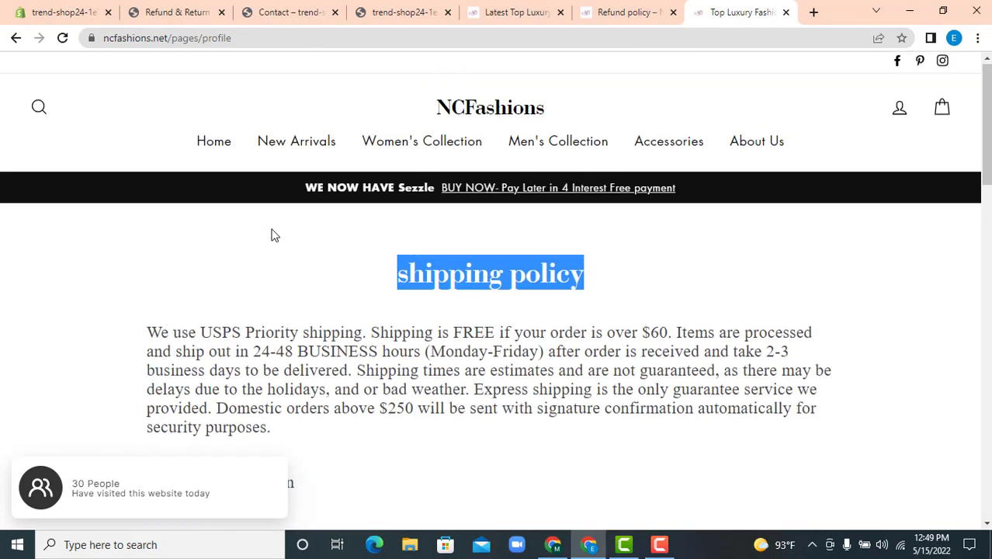
{"action": "scroll", "coordinate": [274, 235], "scroll_direction": "down", "scroll_amount": 15}
{"action": "scroll", "coordinate": [525, 235], "scroll_direction": "up", "scroll_amount": 3}
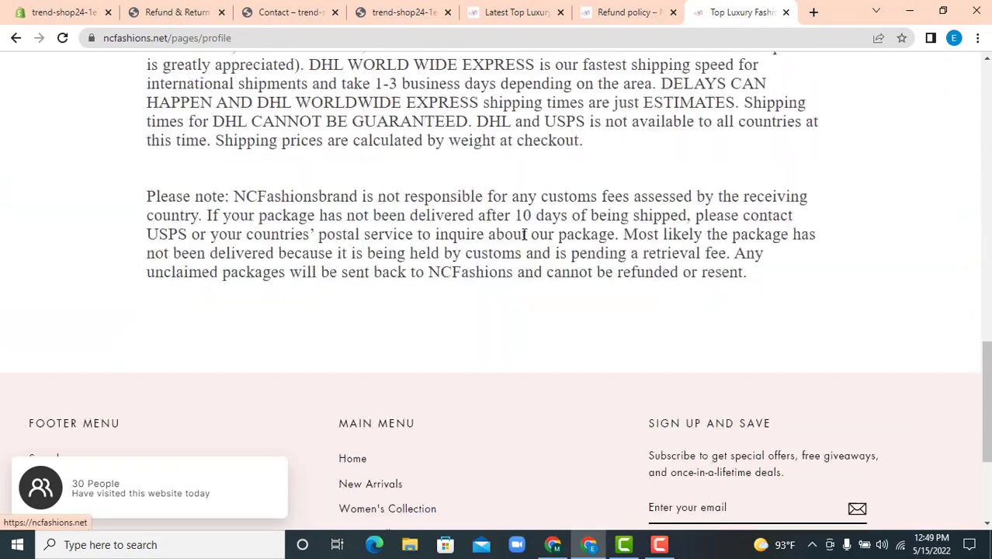
{"action": "left_click_drag", "start_coordinate": [777, 273], "coordinate": [152, 338]}
{"action": "right_click", "coordinate": [200, 336]}
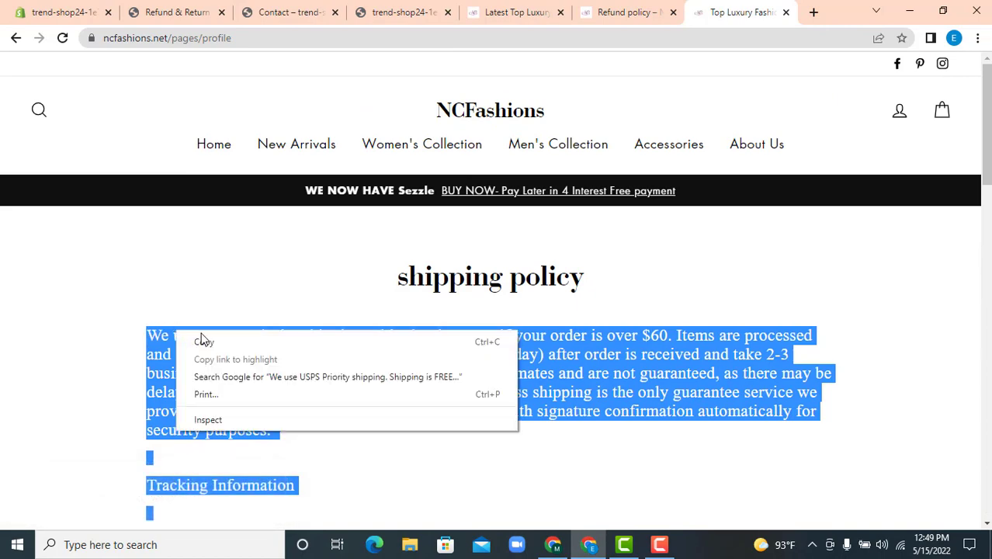
{"action": "left_click", "coordinate": [227, 342]}
- Paste the copied shipping text into the content of the "shipping policy" page, check it and save the page
{"action": "left_click", "coordinate": [67, 11]}
{"action": "left_click", "coordinate": [310, 319]}
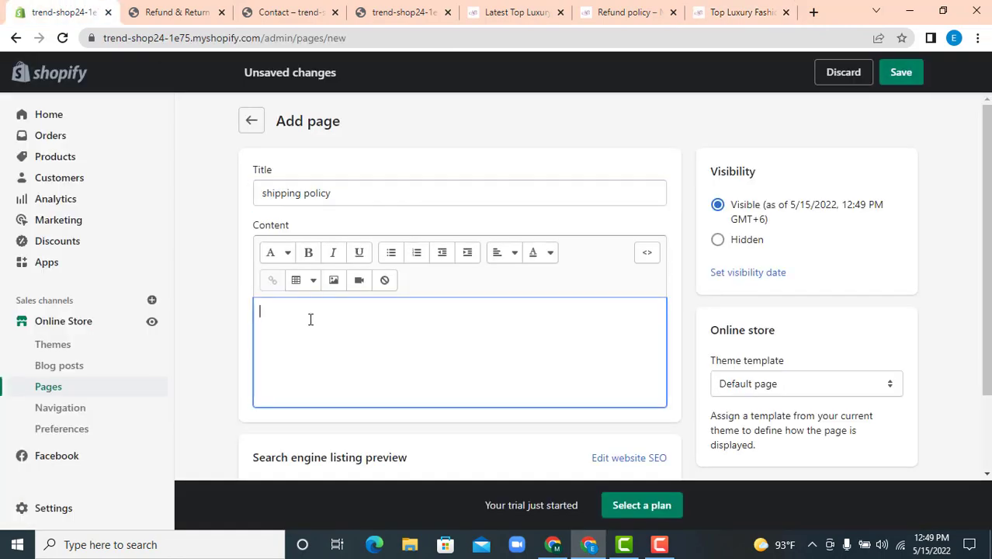
{"action": "right_click", "coordinate": [310, 320]}
{"action": "left_click", "coordinate": [372, 204]}
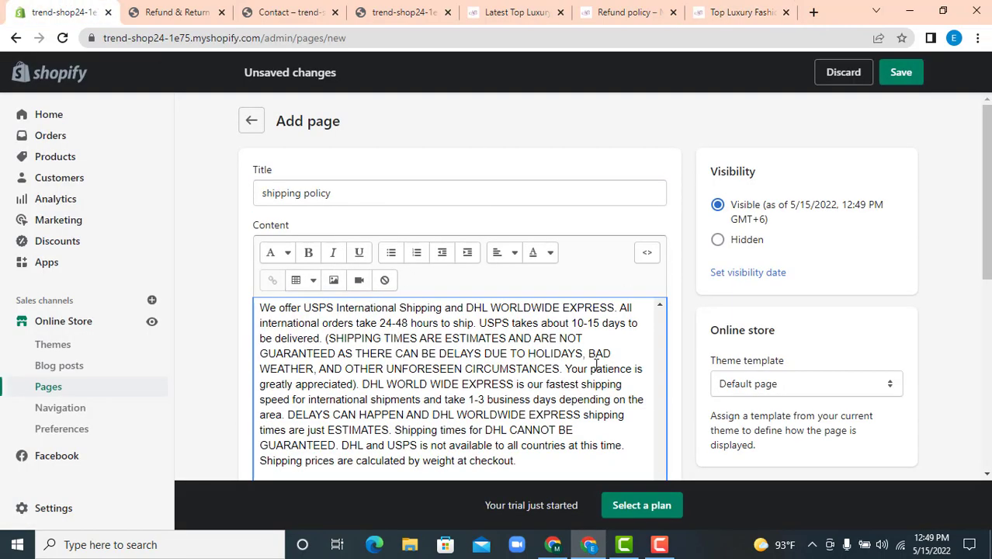
{"action": "scroll", "coordinate": [598, 365], "scroll_direction": "down", "scroll_amount": 4}
{"action": "scroll", "coordinate": [584, 331], "scroll_direction": "up", "scroll_amount": 2}
{"action": "scroll", "coordinate": [675, 224], "scroll_direction": "up", "scroll_amount": 4}
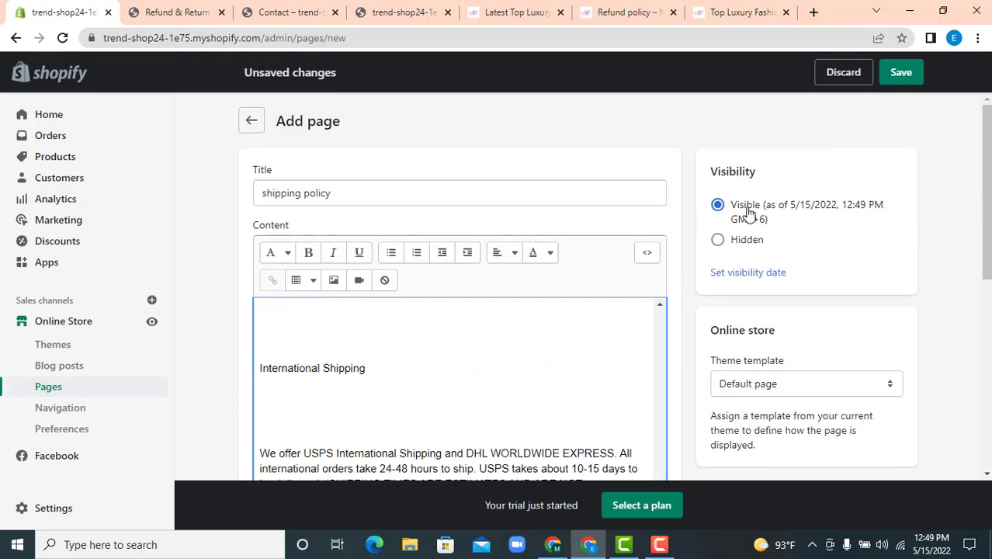
{"action": "left_click", "coordinate": [900, 75]}
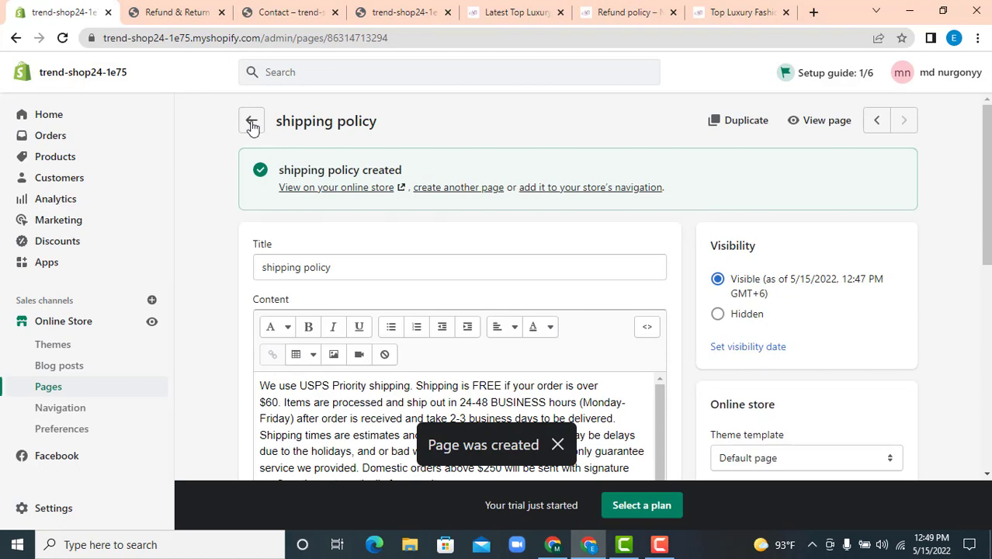
- Return to the store's page list, open the Privacy policy from the NCFashions footer and copy its heading
{"action": "left_click", "coordinate": [251, 123]}
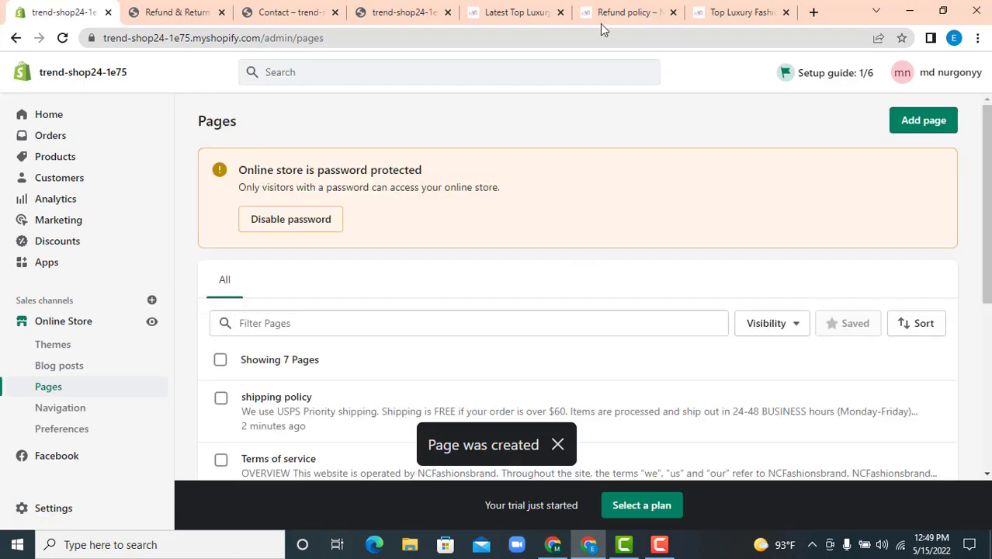
{"action": "left_click", "coordinate": [625, 13]}
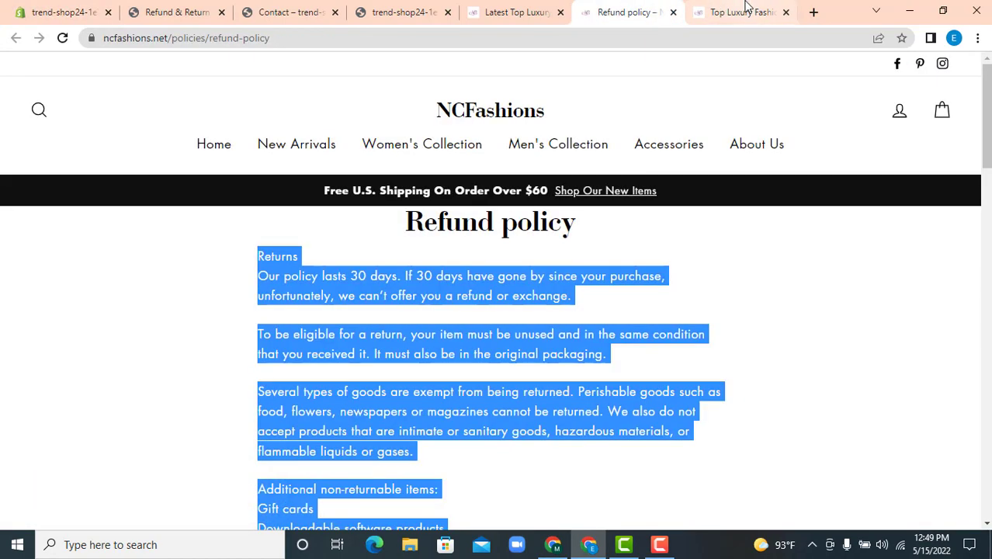
{"action": "left_click", "coordinate": [744, 11]}
{"action": "scroll", "coordinate": [395, 271], "scroll_direction": "down", "scroll_amount": 15}
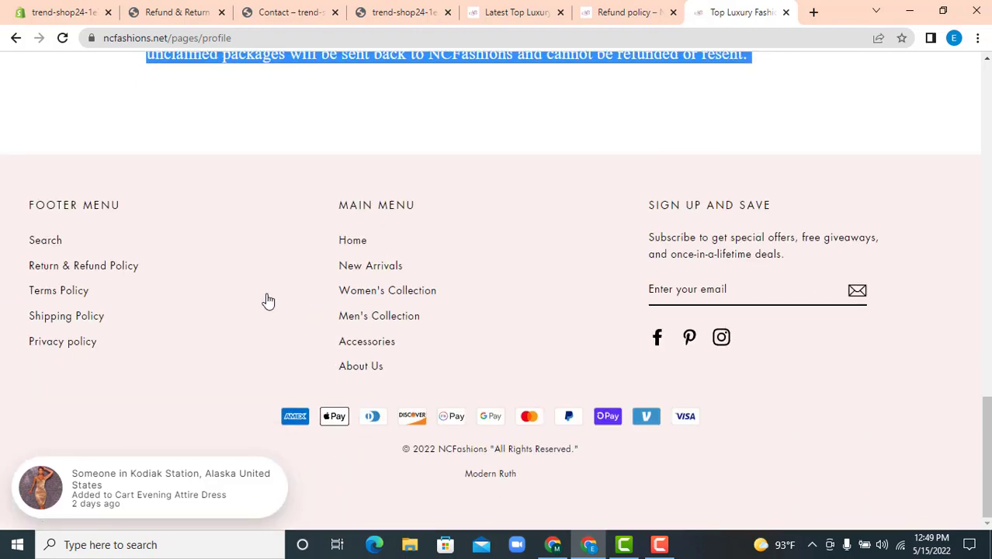
{"action": "left_click", "coordinate": [54, 347]}
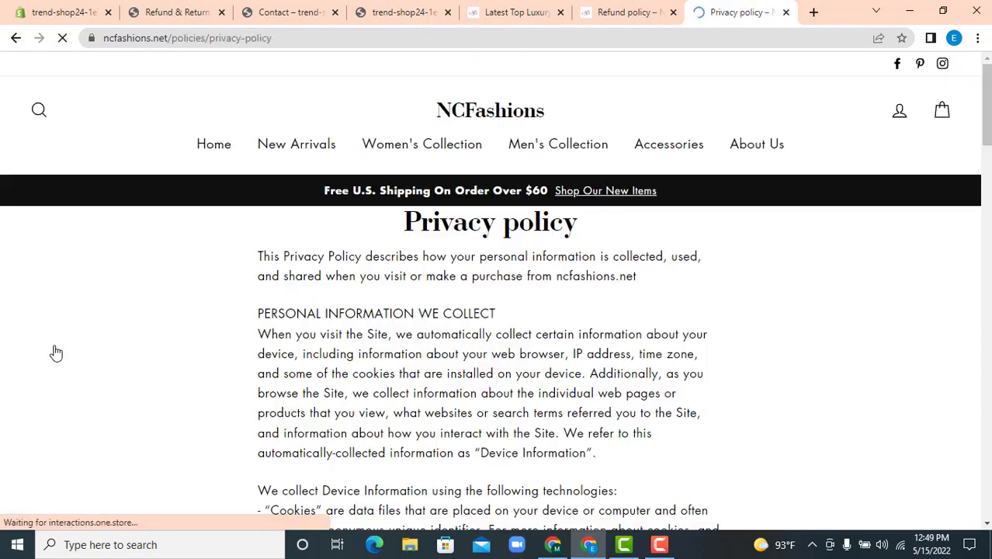
{"action": "triple_click", "coordinate": [489, 223]}
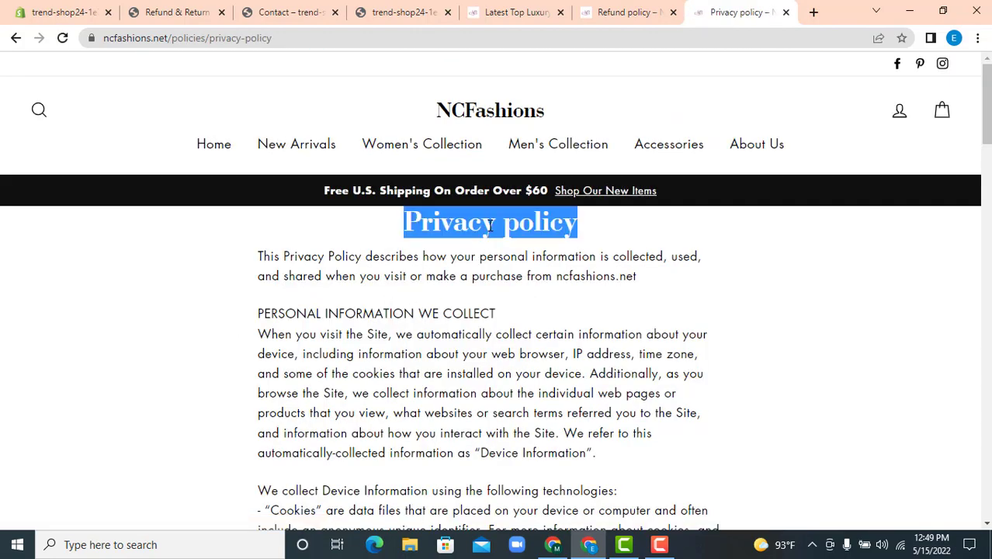
{"action": "right_click", "coordinate": [507, 227]}
{"action": "left_click", "coordinate": [512, 238]}
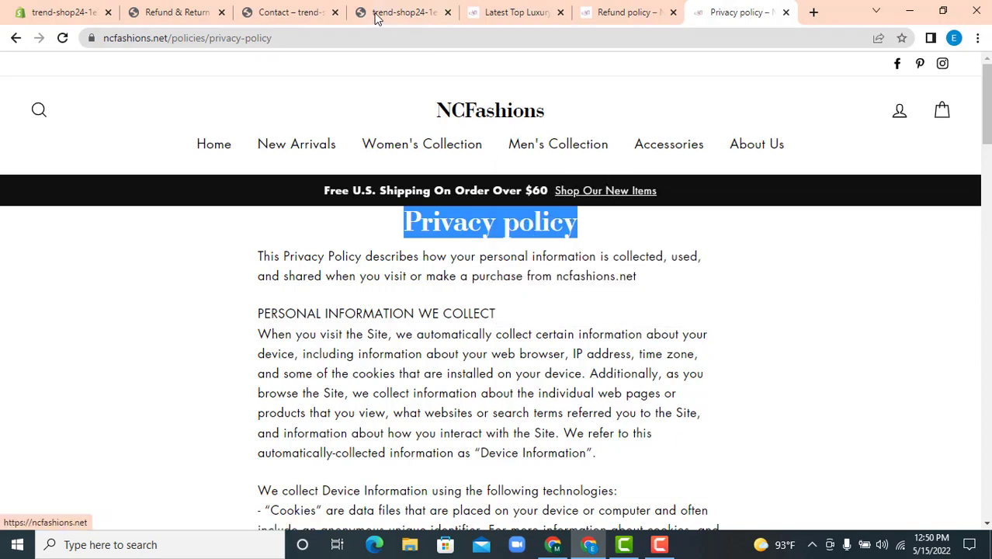
- Add another page to the store and title it "Privacy policy" with the copied heading
{"action": "left_click", "coordinate": [68, 11]}
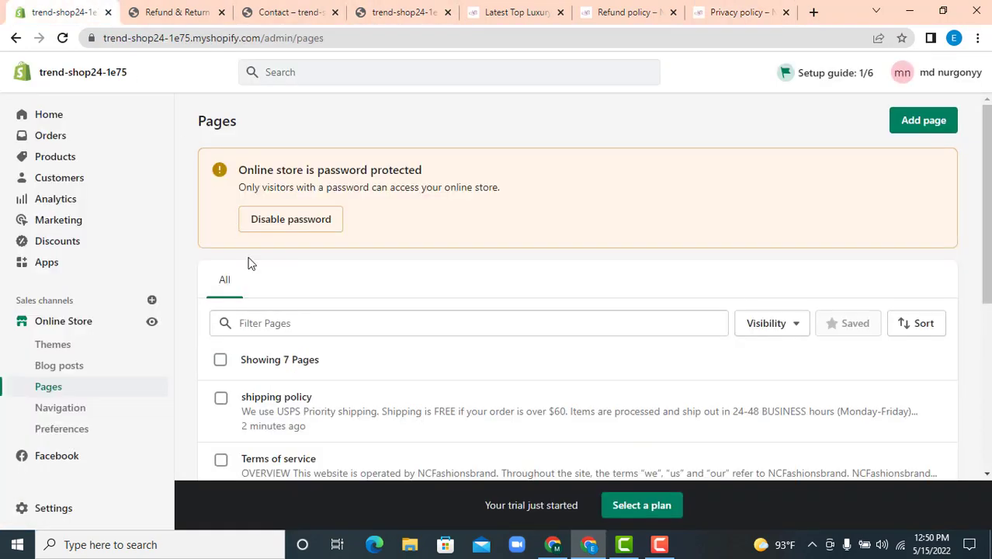
{"action": "left_click", "coordinate": [899, 124]}
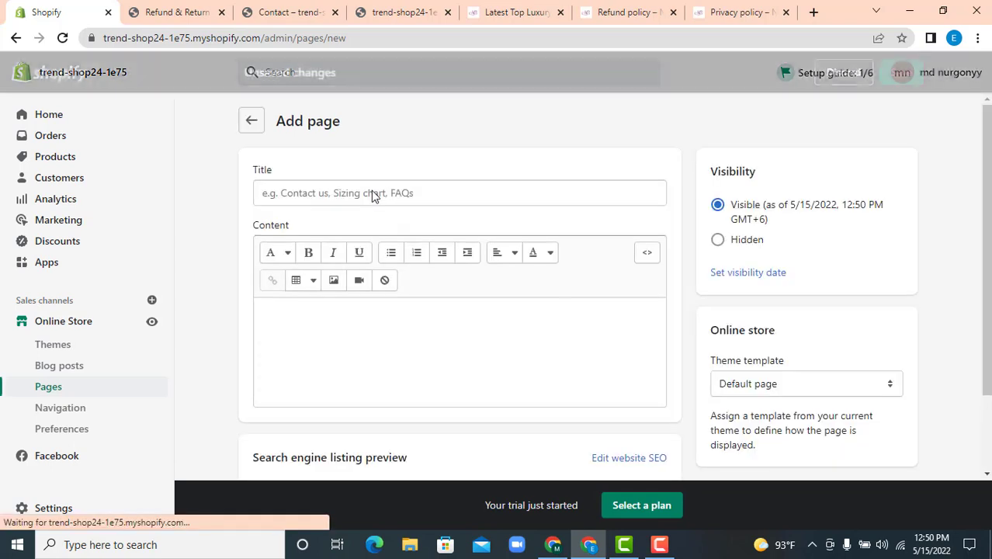
{"action": "right_click", "coordinate": [374, 192]}
{"action": "left_click", "coordinate": [424, 303]}
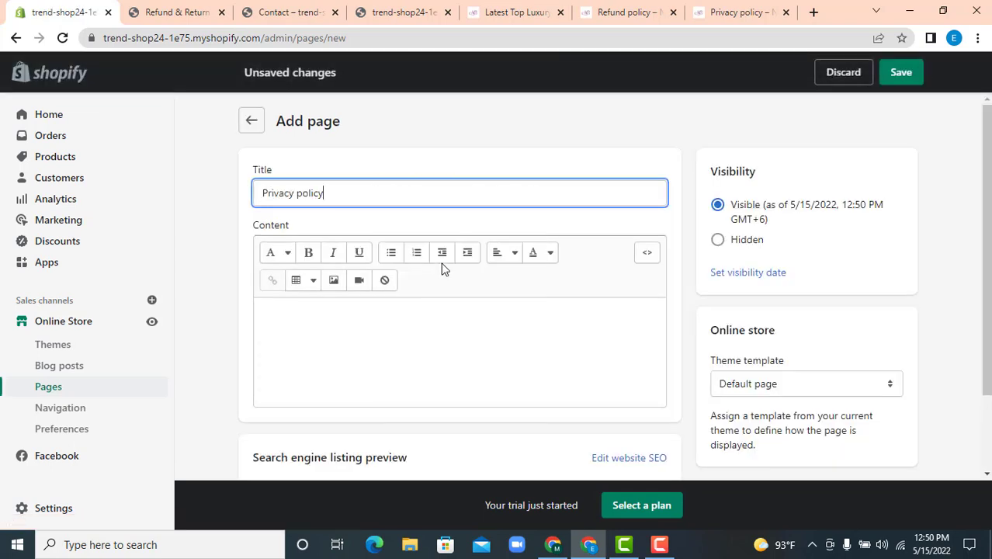
- Copy the entire body text of the NCFashions privacy policy, from "This Privacy Policy describes" to the closing mailing address
{"action": "left_click", "coordinate": [699, 12]}
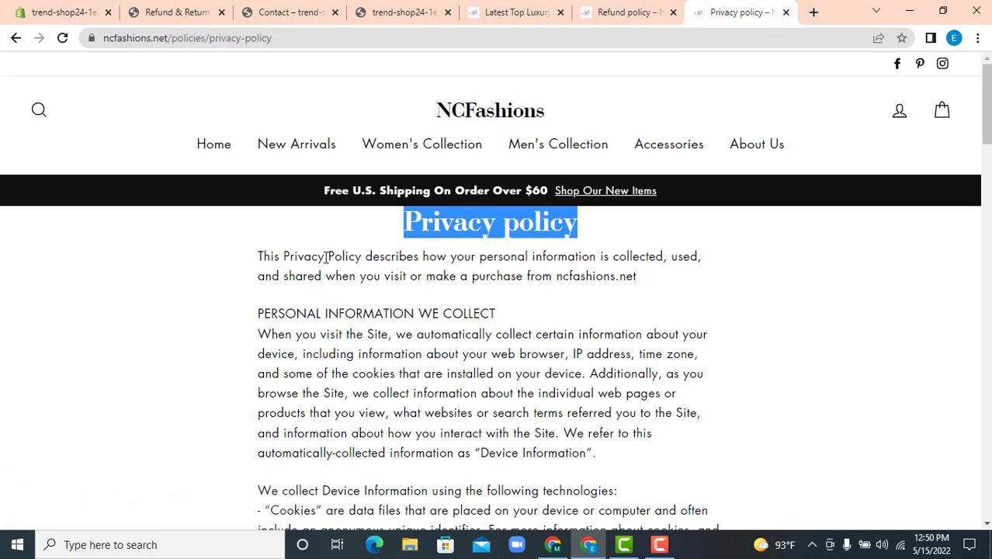
{"action": "left_click_drag", "start_coordinate": [255, 260], "coordinate": [592, 501]}
{"action": "scroll", "coordinate": [410, 377], "scroll_direction": "down", "scroll_amount": 14}
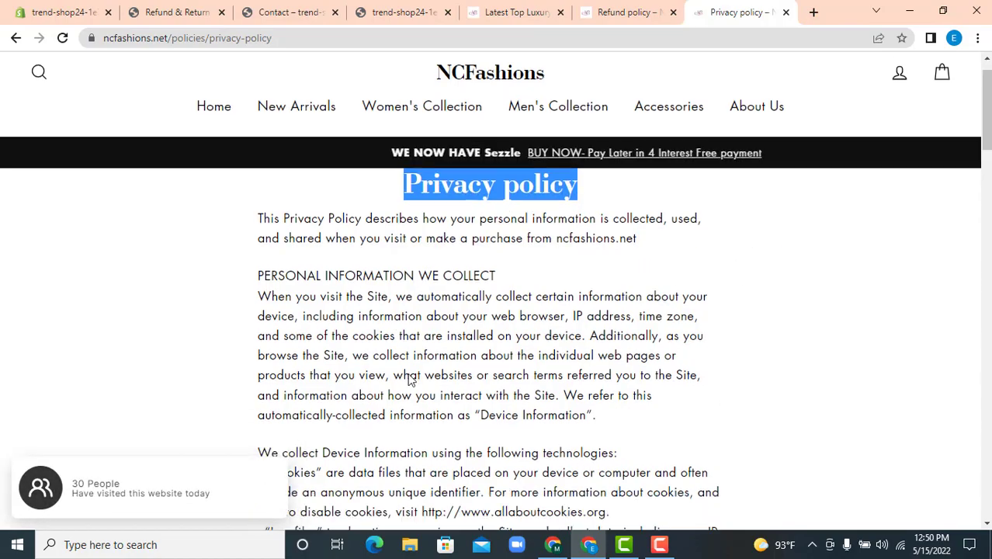
{"action": "scroll", "coordinate": [523, 373], "scroll_direction": "down", "scroll_amount": 15}
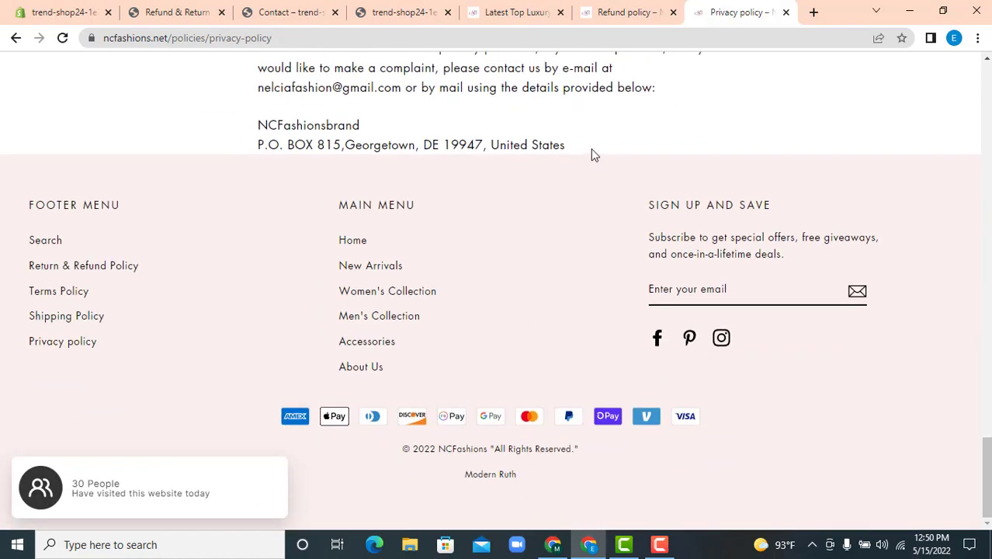
{"action": "left_click_drag", "start_coordinate": [592, 152], "coordinate": [230, 256]}
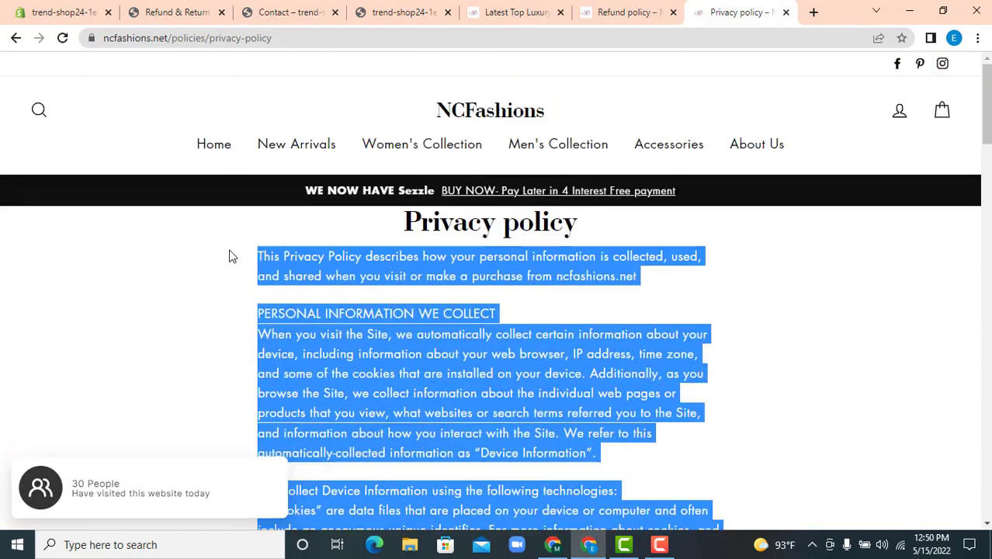
{"action": "right_click", "coordinate": [327, 259]}
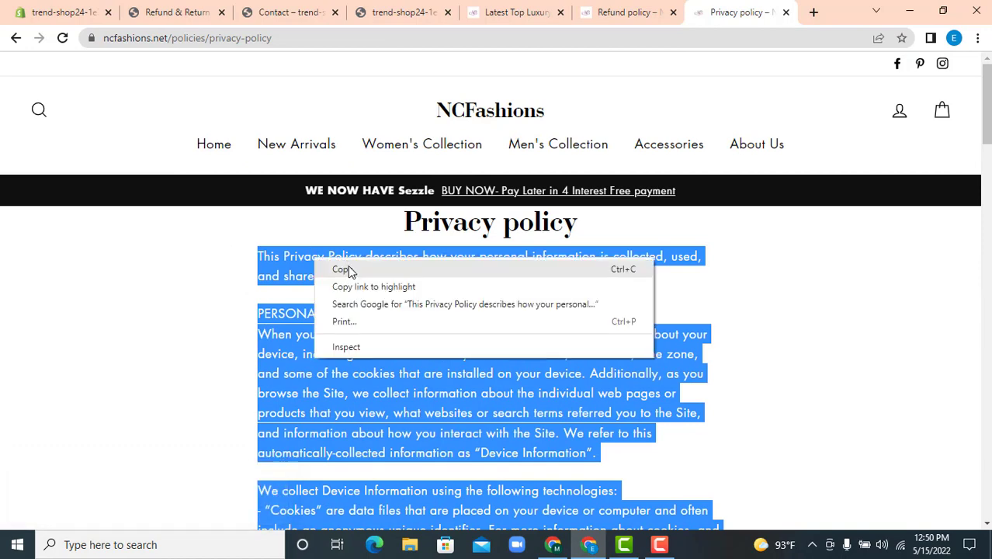
{"action": "left_click", "coordinate": [344, 268]}
- Paste the copied privacy text into the content of the "Privacy policy" page and save the page
{"action": "left_click", "coordinate": [54, 7]}
{"action": "left_click", "coordinate": [308, 329]}
{"action": "right_click", "coordinate": [309, 329]}
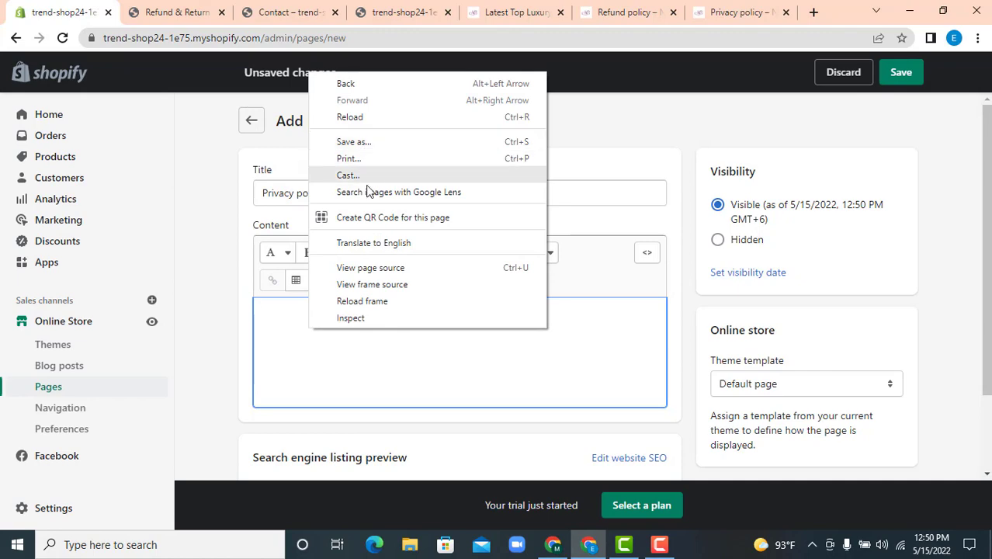
{"action": "left_click", "coordinate": [274, 316]}
{"action": "right_click", "coordinate": [276, 313]}
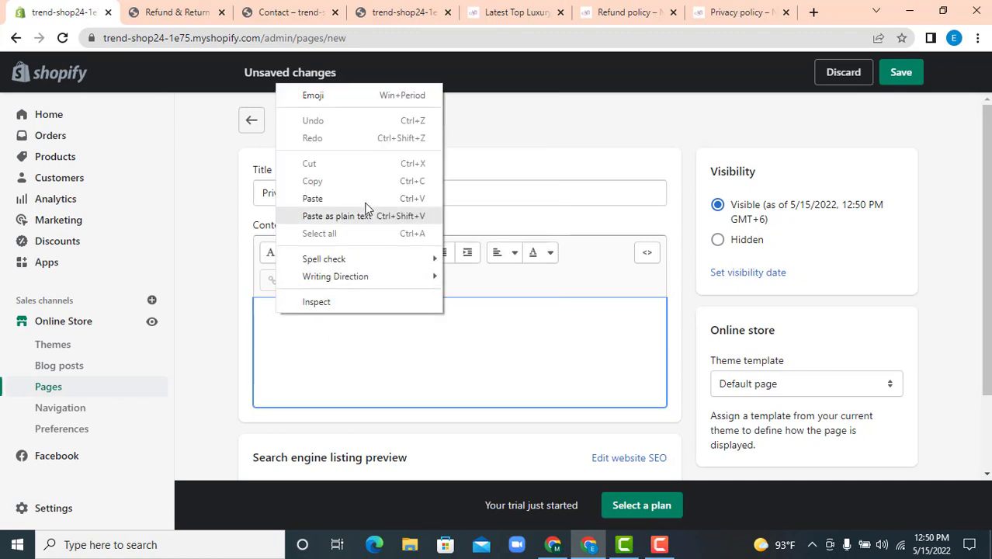
{"action": "left_click", "coordinate": [342, 215]}
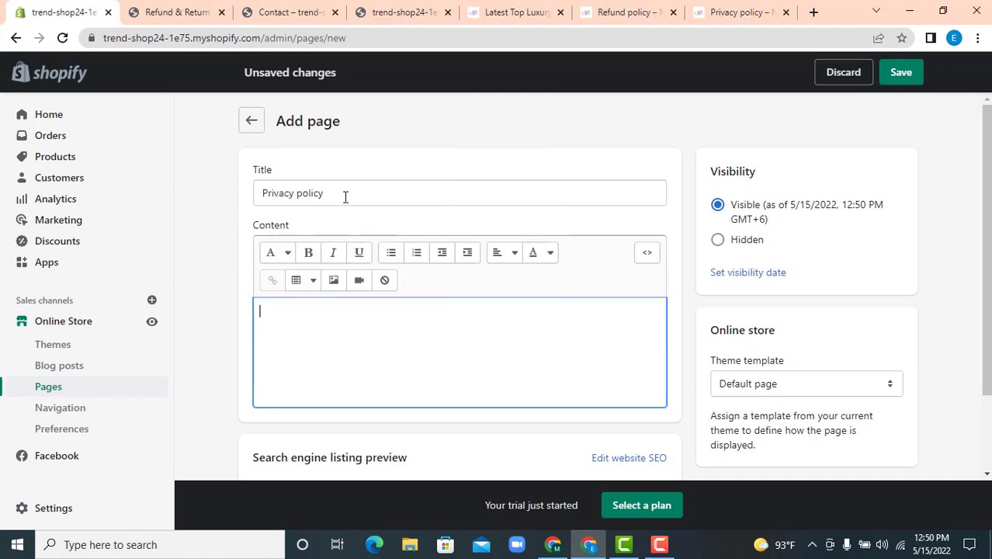
{"action": "left_click", "coordinate": [898, 77]}
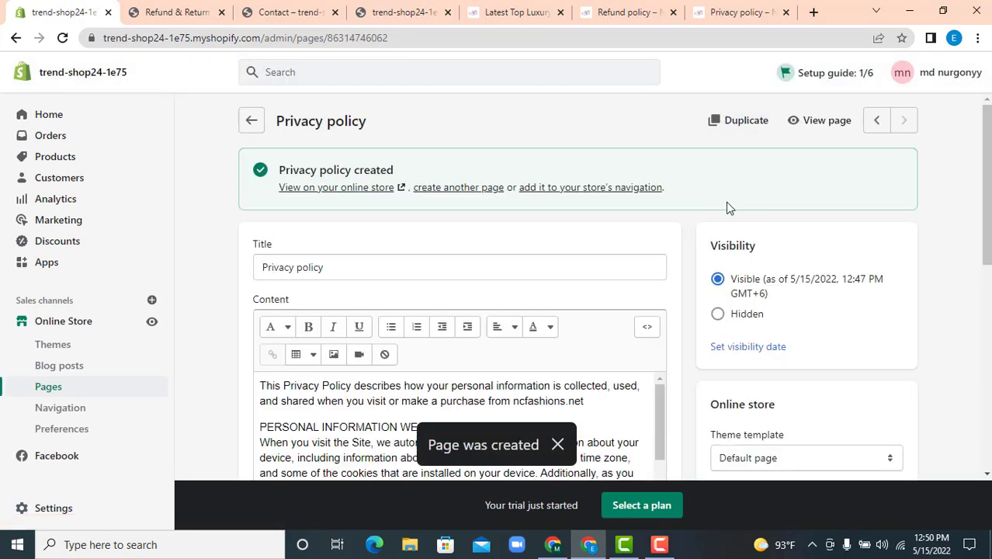
- Return to the page list and review the pages created so far
{"action": "left_click", "coordinate": [253, 123]}
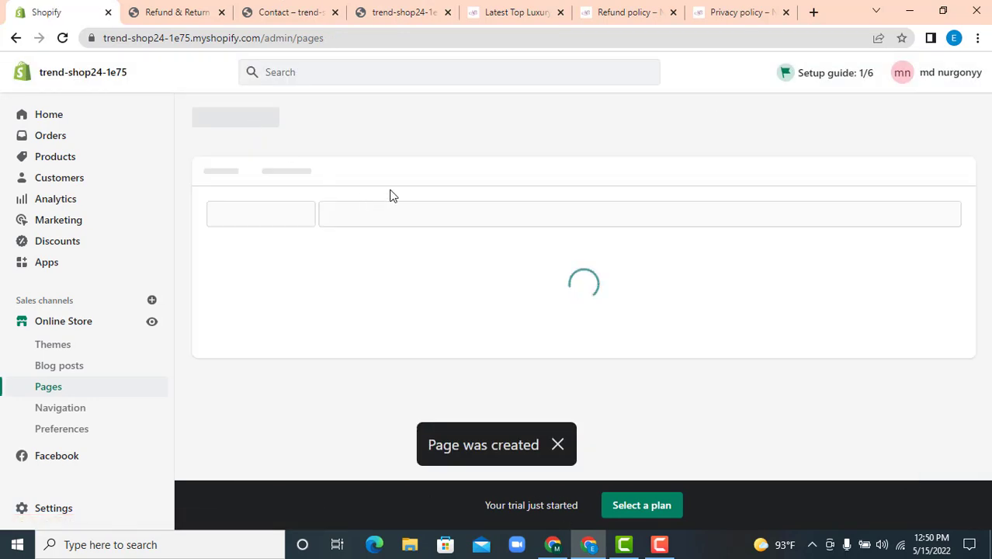
{"action": "scroll", "coordinate": [492, 275], "scroll_direction": "down", "scroll_amount": 5}
{"action": "scroll", "coordinate": [480, 275], "scroll_direction": "down", "scroll_amount": 2}
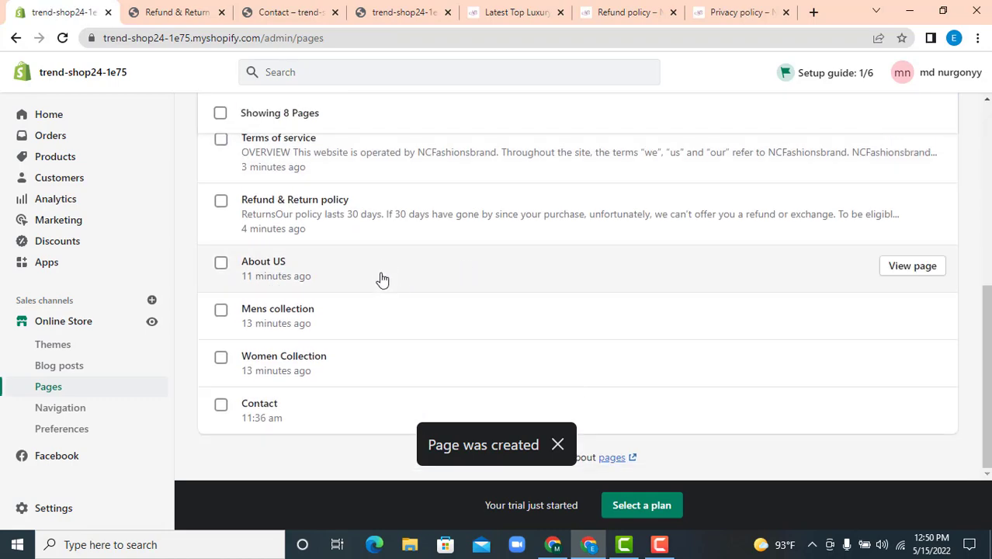
{"action": "scroll", "coordinate": [381, 278], "scroll_direction": "up", "scroll_amount": 3}
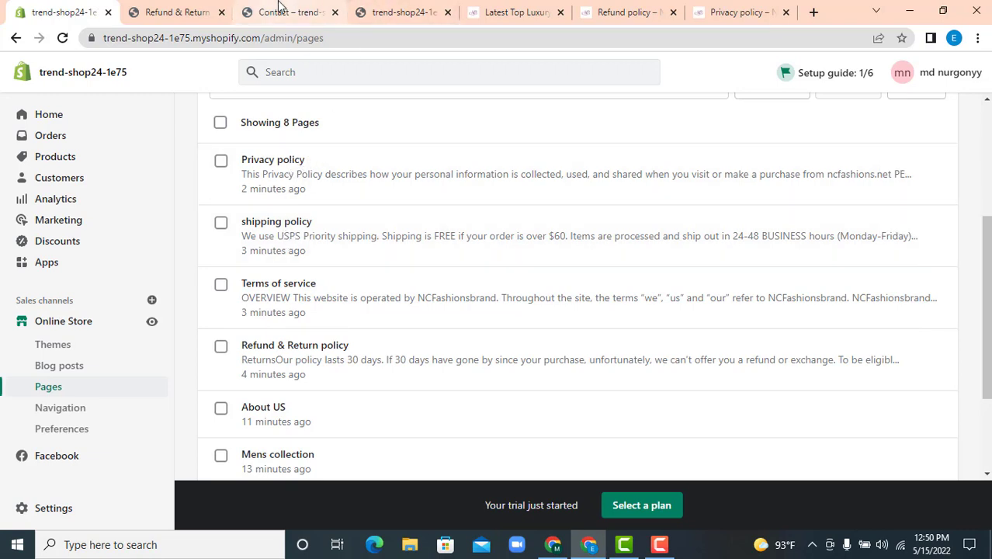
- Close the store's Contact page, reload the storefront preview and check its footer links and header menu
{"action": "left_click", "coordinate": [335, 13]}
{"action": "left_click", "coordinate": [273, 13]}
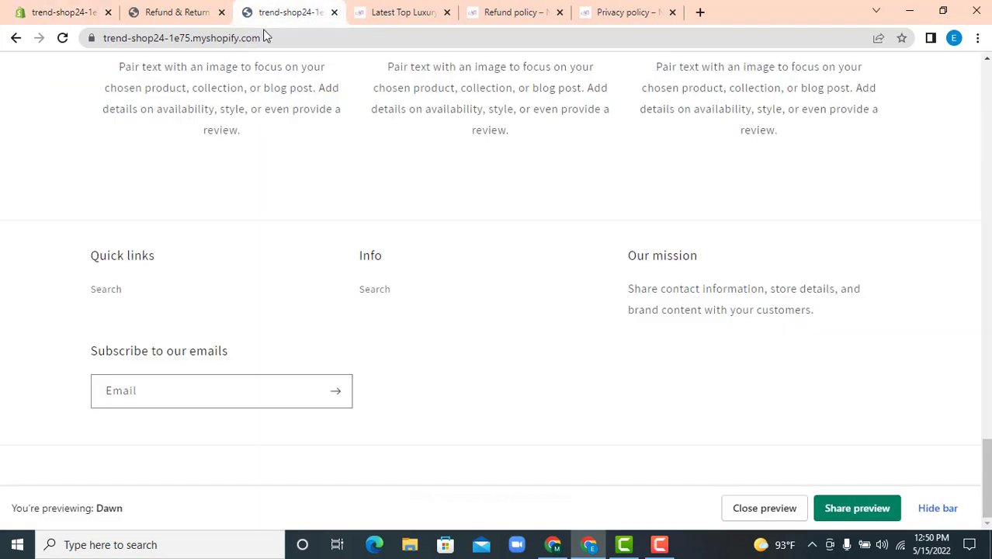
{"action": "left_click", "coordinate": [63, 39]}
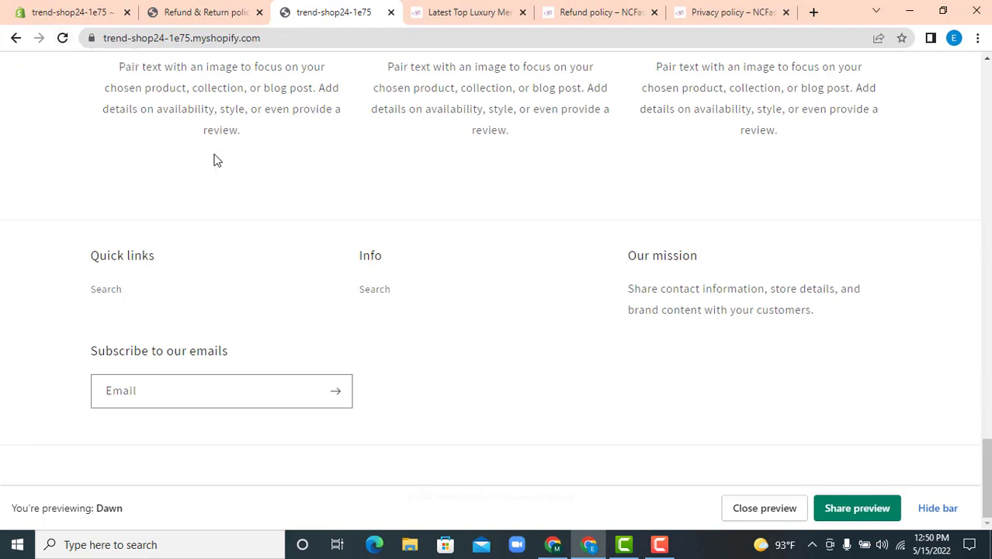
{"action": "left_click", "coordinate": [62, 39]}
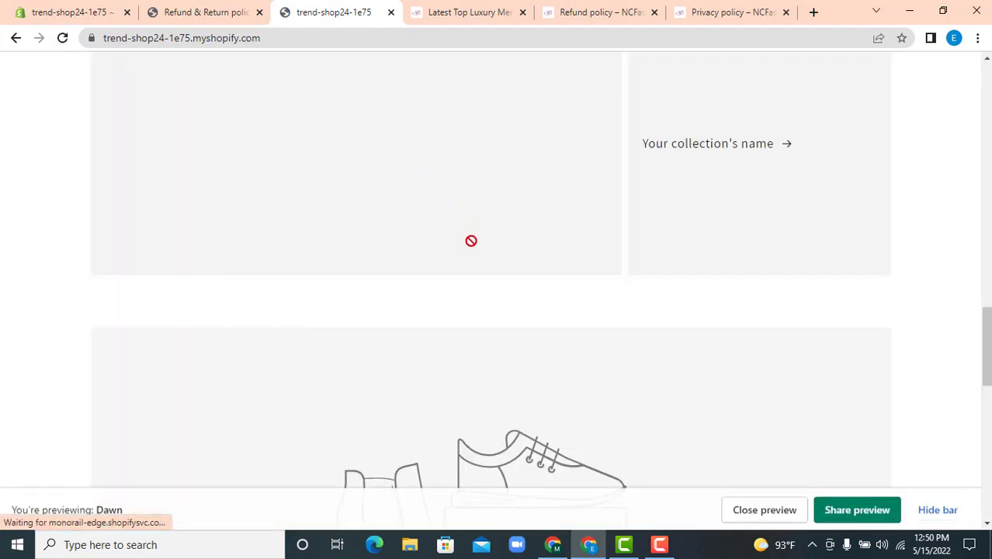
{"action": "scroll", "coordinate": [474, 241], "scroll_direction": "down", "scroll_amount": 10}
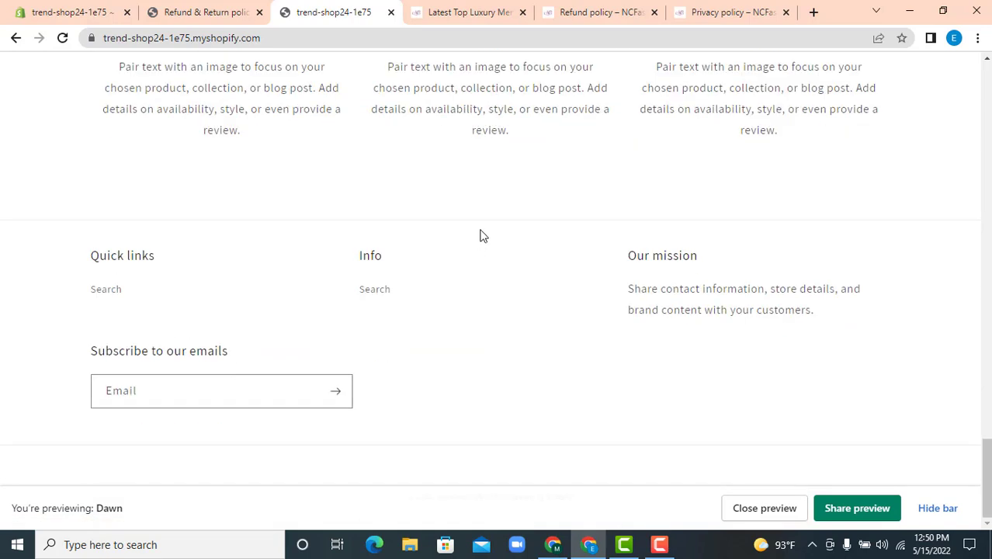
{"action": "scroll", "coordinate": [480, 235], "scroll_direction": "up", "scroll_amount": 10}
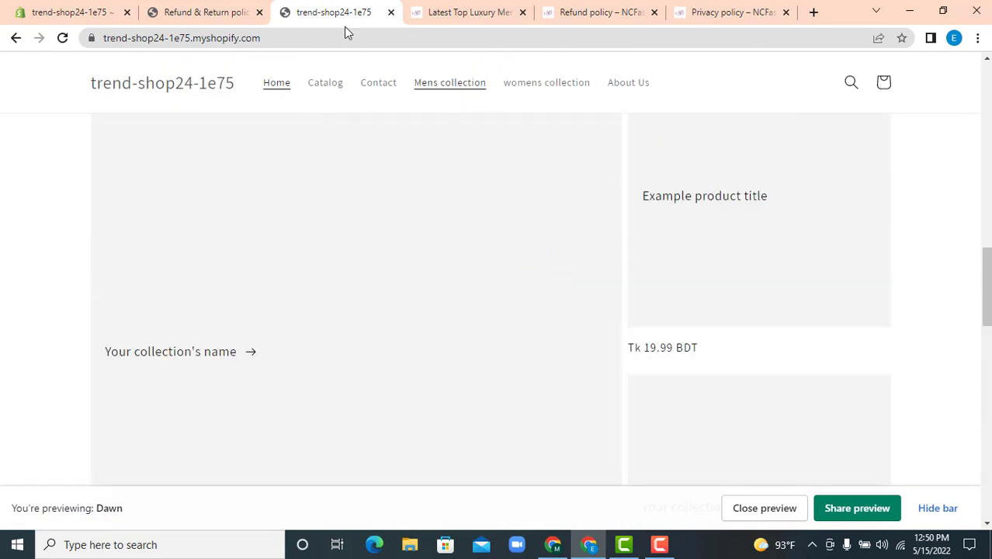
- Open the Footer menu in the store's navigation settings and start a new menu item
{"action": "left_click", "coordinate": [85, 8]}
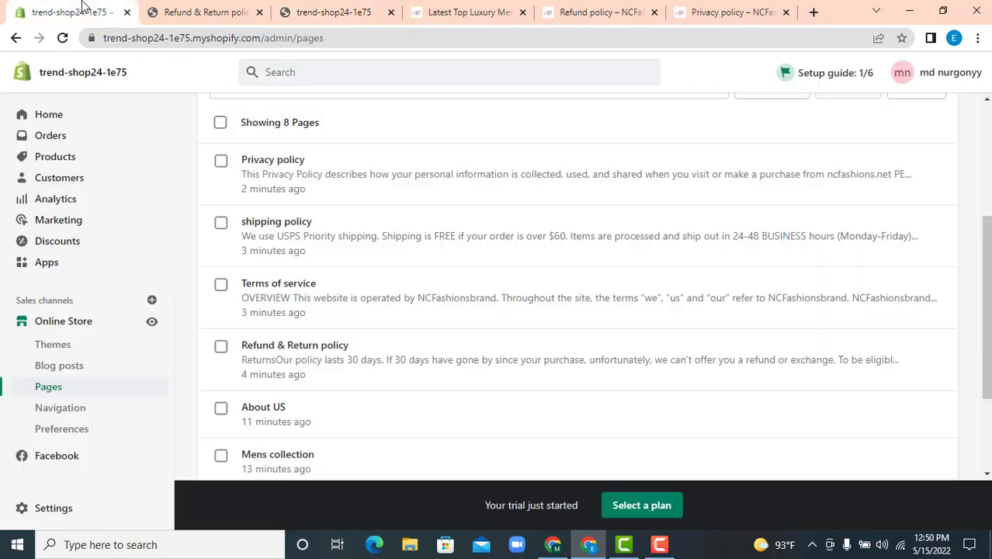
{"action": "left_click", "coordinate": [65, 417]}
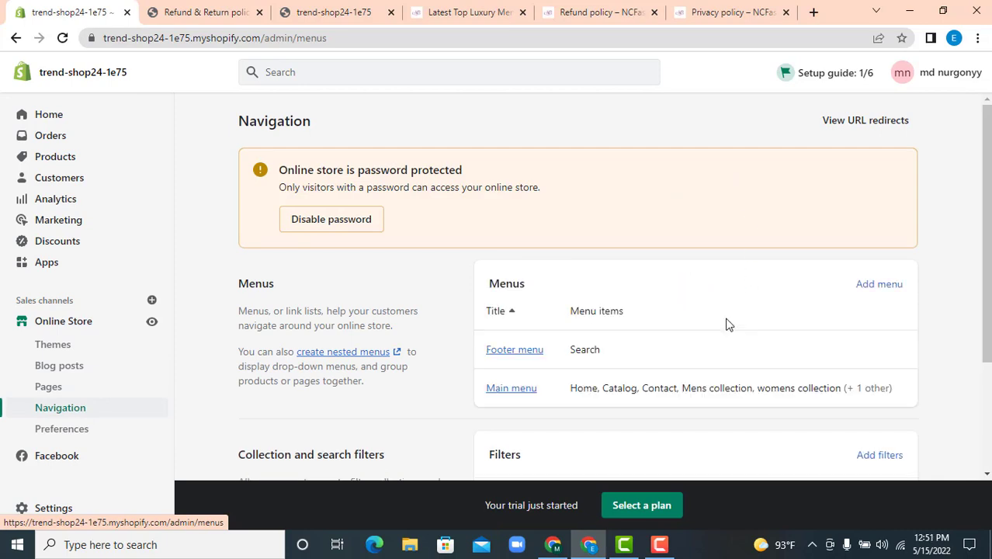
{"action": "scroll", "coordinate": [711, 334], "scroll_direction": "down", "scroll_amount": 2}
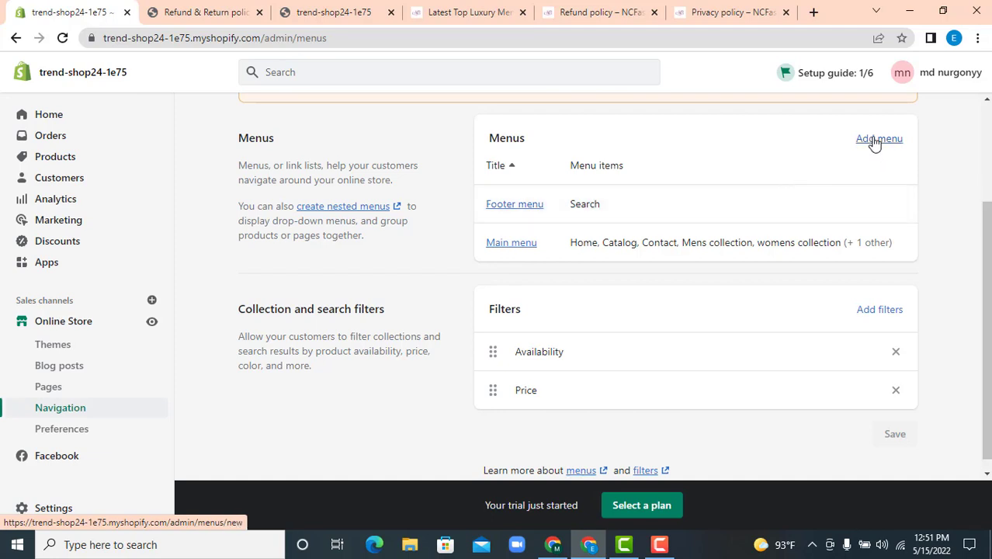
{"action": "left_click", "coordinate": [516, 208]}
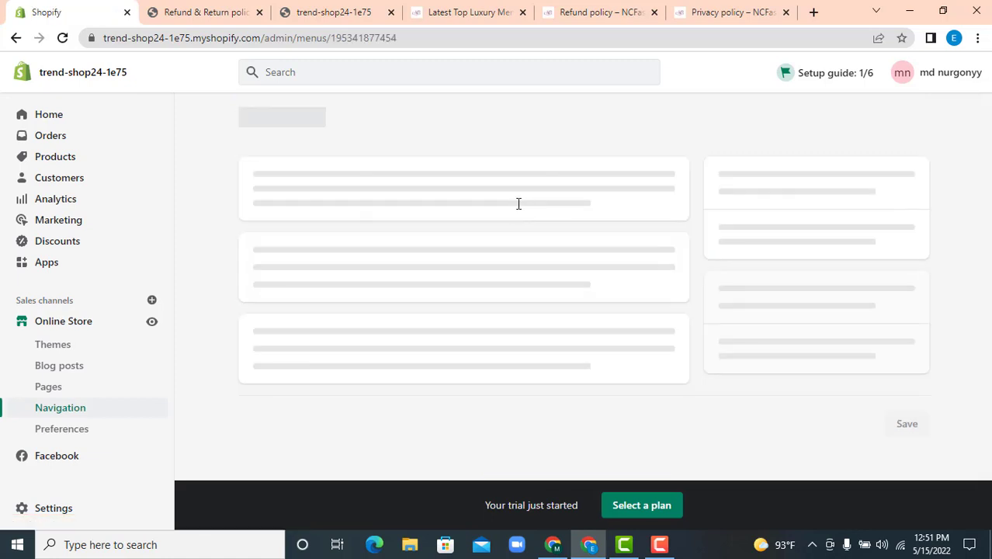
{"action": "left_click", "coordinate": [330, 344]}
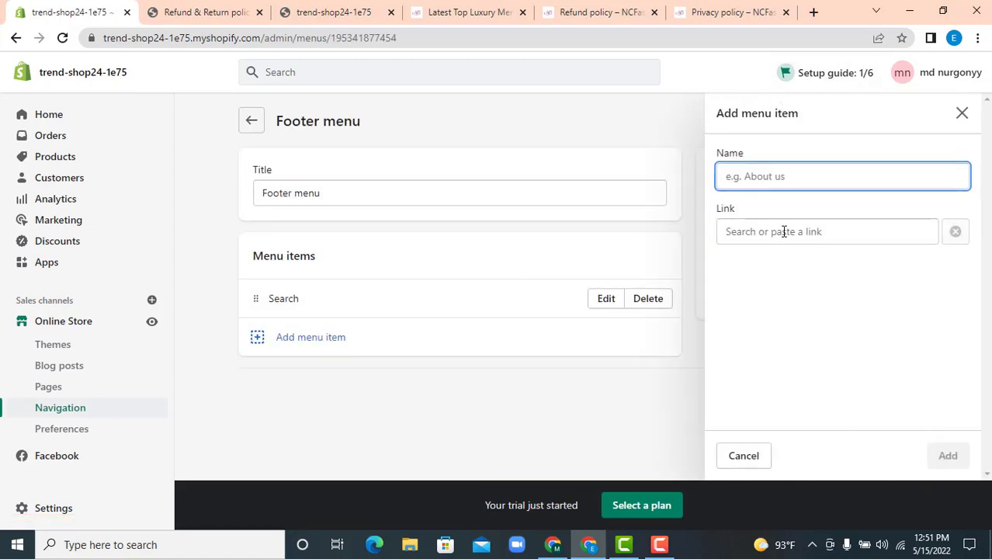
- Copy the "Return & Refund Policy" link name from the footer menu of the NCFashions refund policy page
{"action": "left_click", "coordinate": [592, 9]}
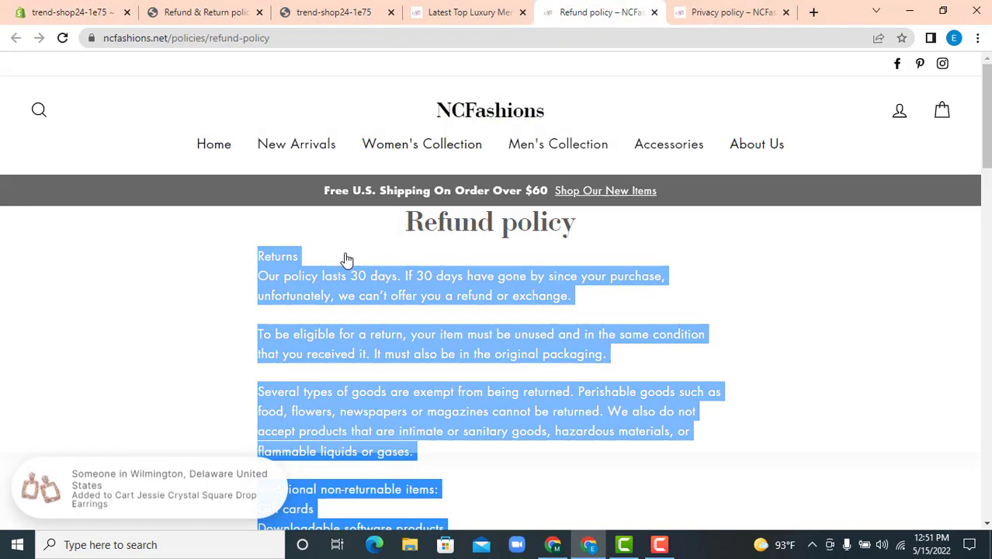
{"action": "scroll", "coordinate": [691, 169], "scroll_direction": "down", "scroll_amount": 10}
{"action": "scroll", "coordinate": [365, 257], "scroll_direction": "down", "scroll_amount": 5}
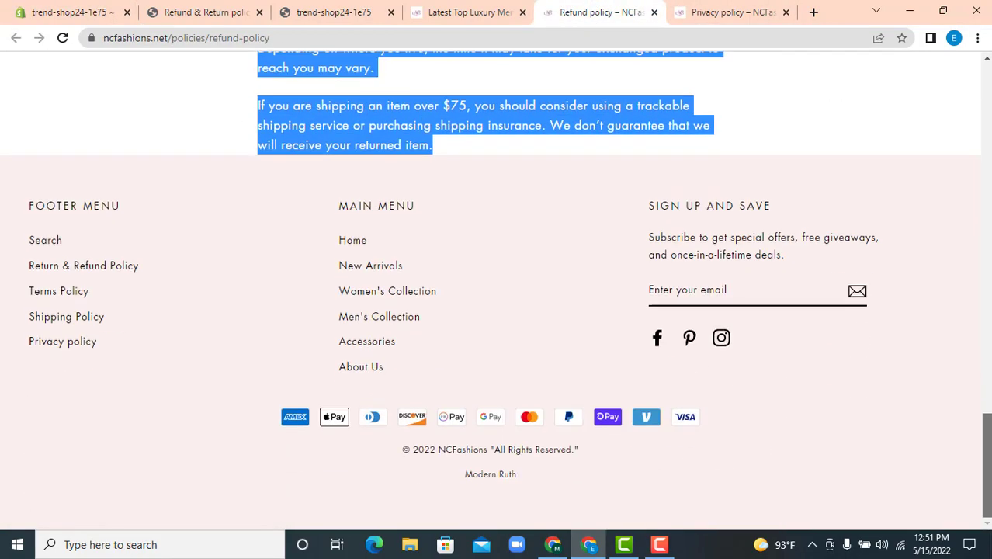
{"action": "left_click_drag", "start_coordinate": [14, 268], "coordinate": [140, 266]}
{"action": "right_click", "coordinate": [111, 266]}
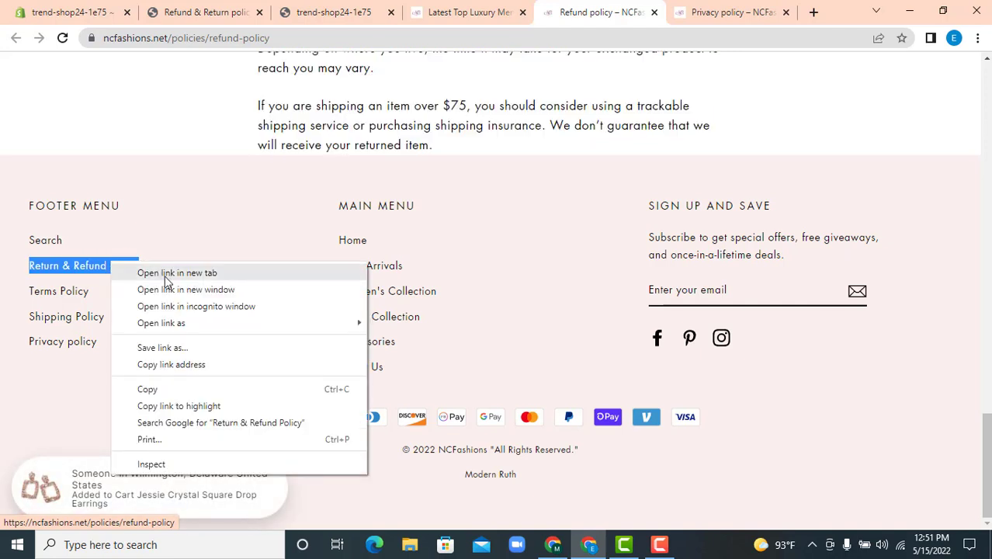
{"action": "left_click", "coordinate": [159, 389]}
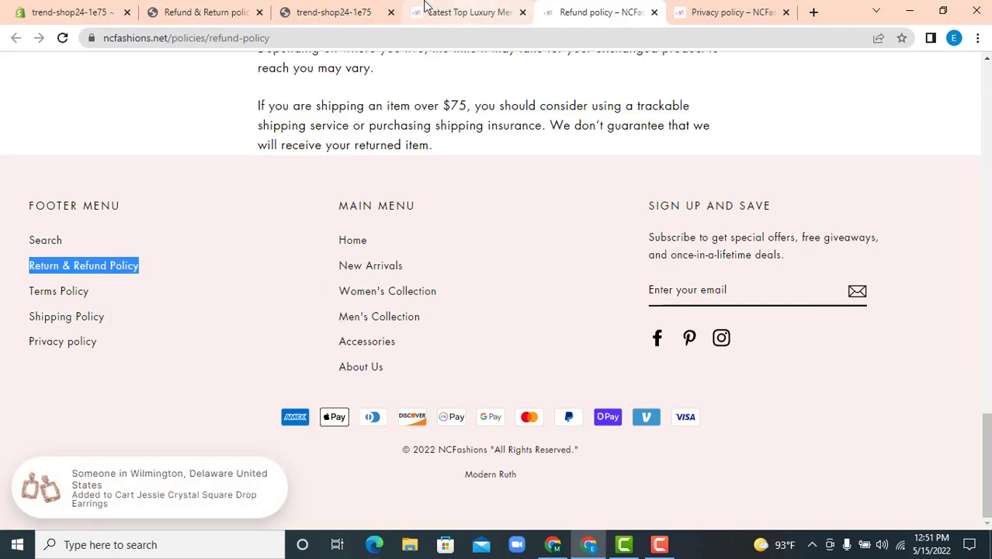
- Add a footer menu item with the copied name "Return & Refund Policy", linked to the Refund & Return policy page
{"action": "left_click", "coordinate": [68, 9]}
{"action": "right_click", "coordinate": [769, 177]}
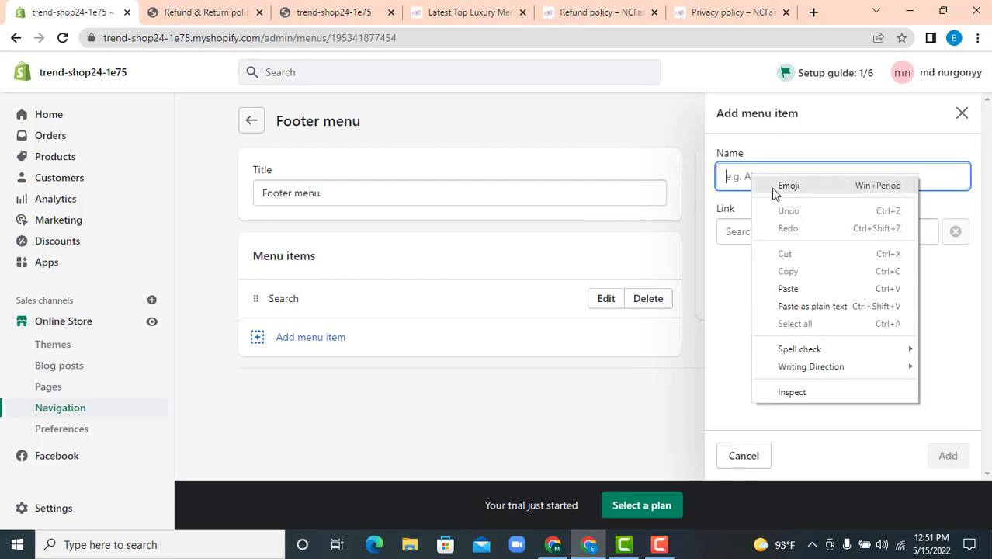
{"action": "left_click", "coordinate": [793, 286]}
{"action": "left_click", "coordinate": [786, 232]}
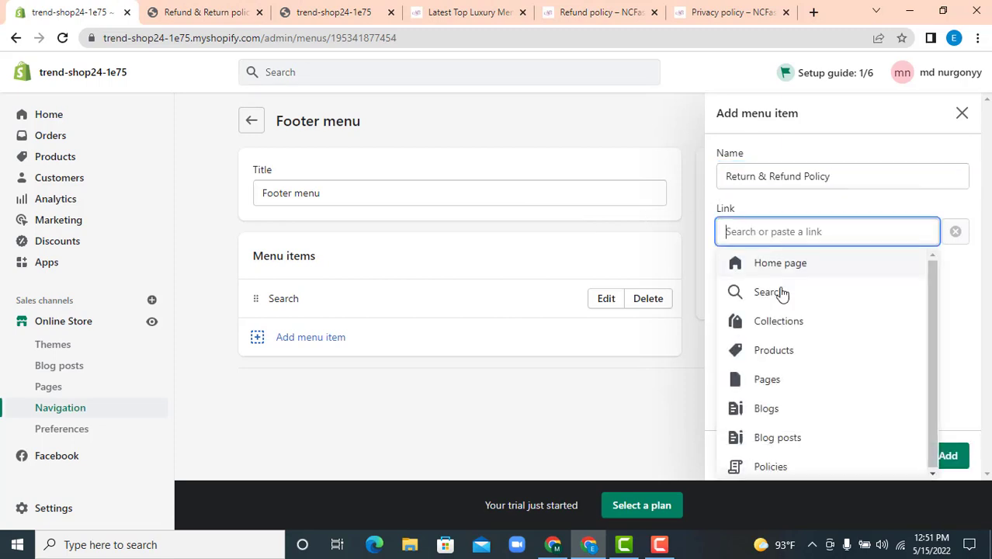
{"action": "left_click", "coordinate": [781, 381]}
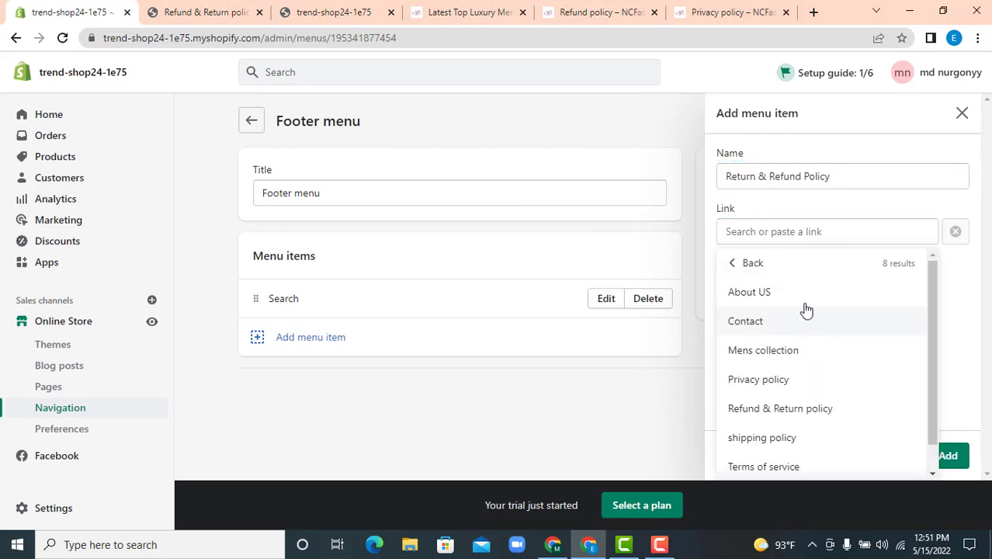
{"action": "left_click", "coordinate": [797, 410]}
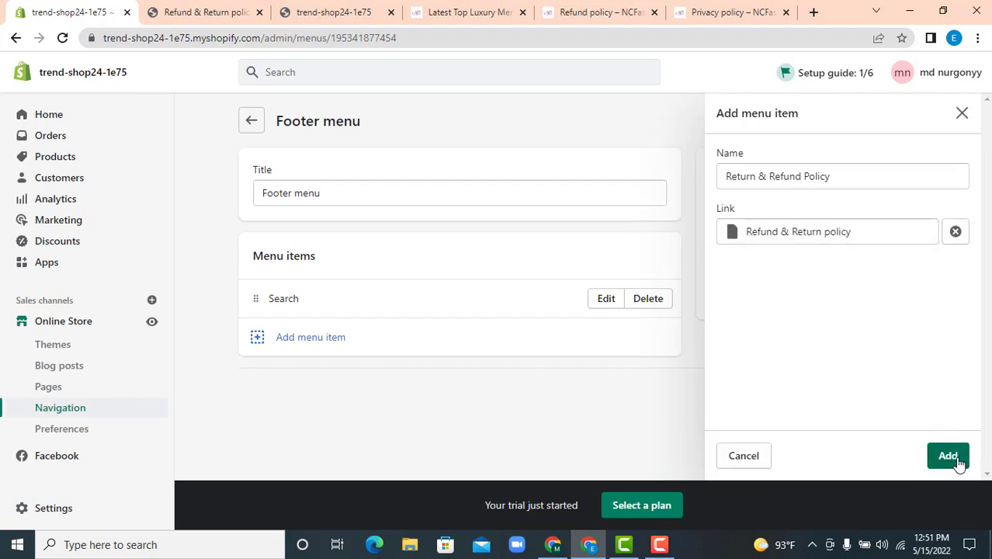
{"action": "left_click", "coordinate": [949, 457]}
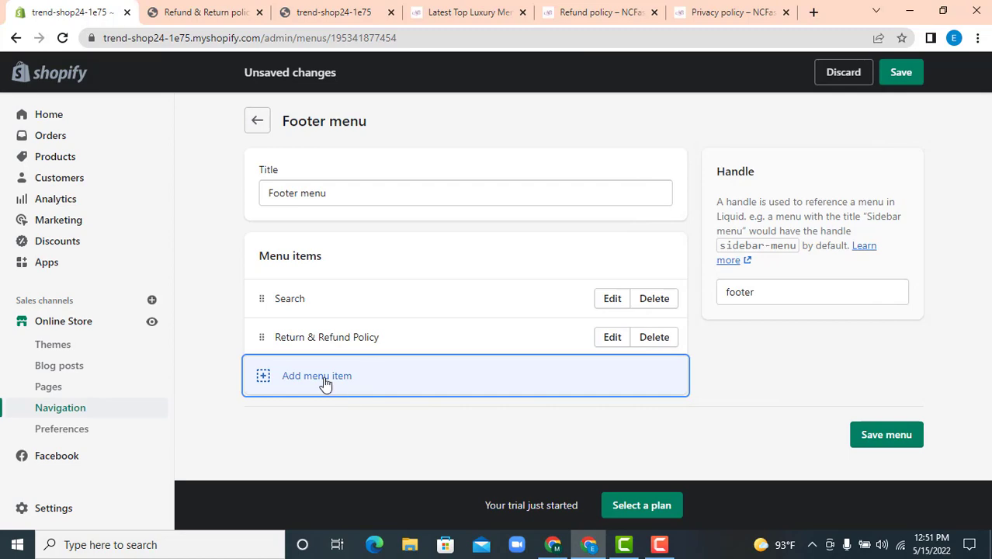
- Start another footer menu item, close the NCFashions privacy policy page, and copy the "Terms Policy" link name from its refund policy page's footer
{"action": "left_click", "coordinate": [325, 380]}
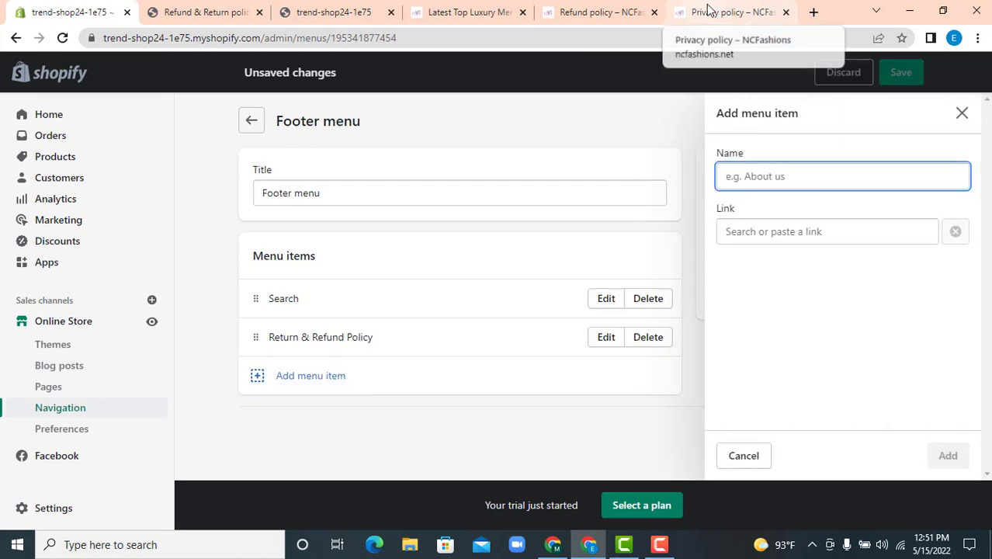
{"action": "left_click", "coordinate": [708, 9]}
{"action": "left_click", "coordinate": [786, 13]}
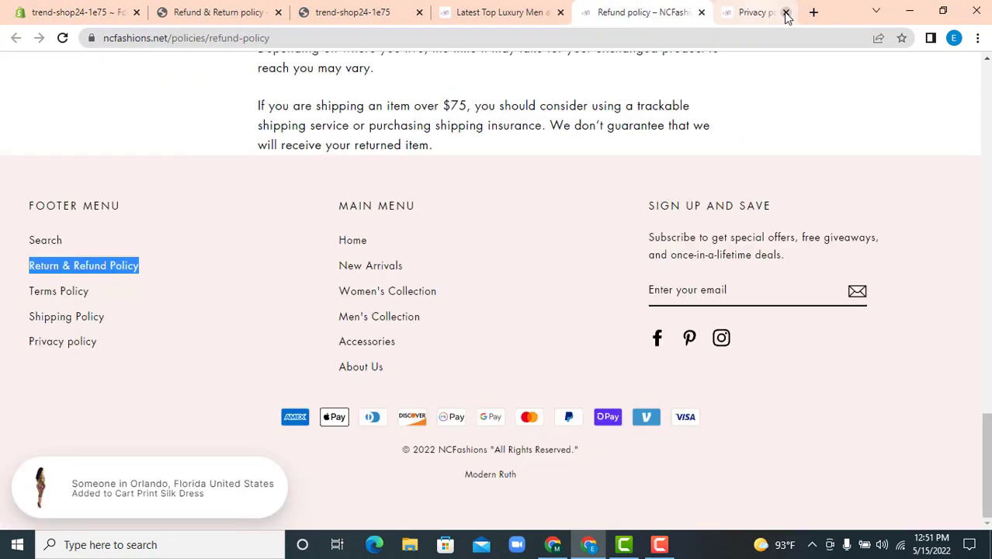
{"action": "left_click_drag", "start_coordinate": [4, 296], "coordinate": [71, 289]}
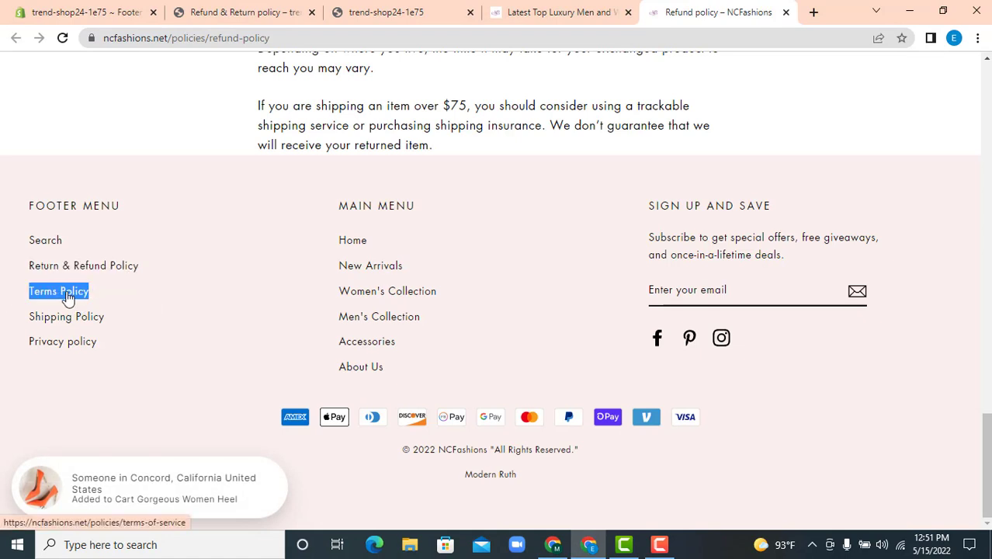
{"action": "right_click", "coordinate": [68, 299]}
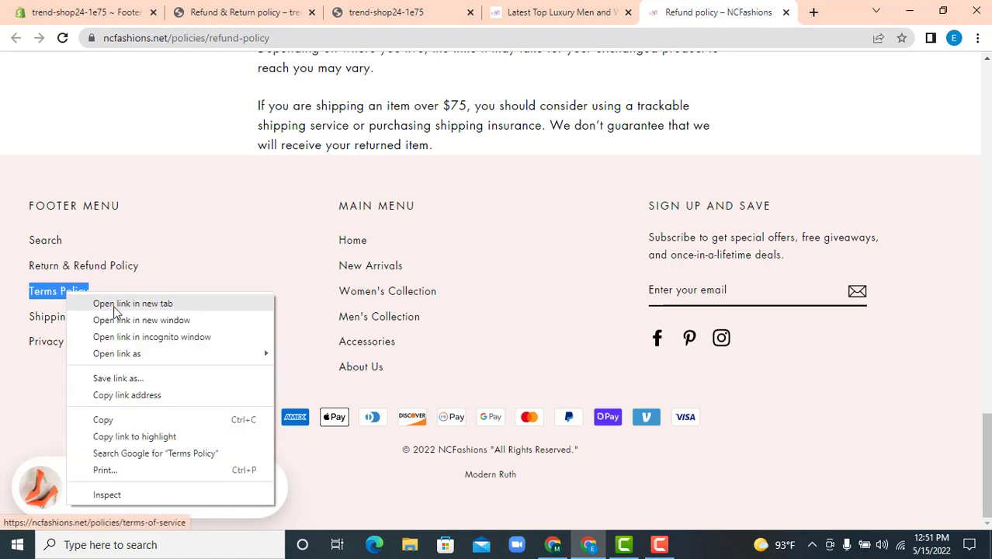
{"action": "left_click", "coordinate": [129, 420]}
- Name the new footer menu item "Terms Policy" in the store admin and link it to the Terms of service page
{"action": "left_click", "coordinate": [116, 12]}
{"action": "right_click", "coordinate": [765, 178]}
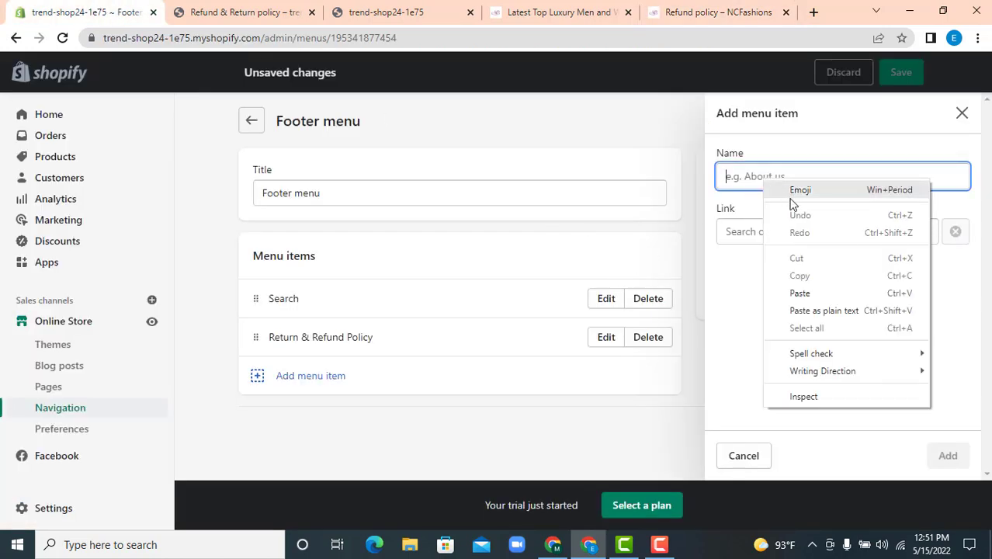
{"action": "left_click", "coordinate": [823, 291]}
{"action": "left_click", "coordinate": [813, 233]}
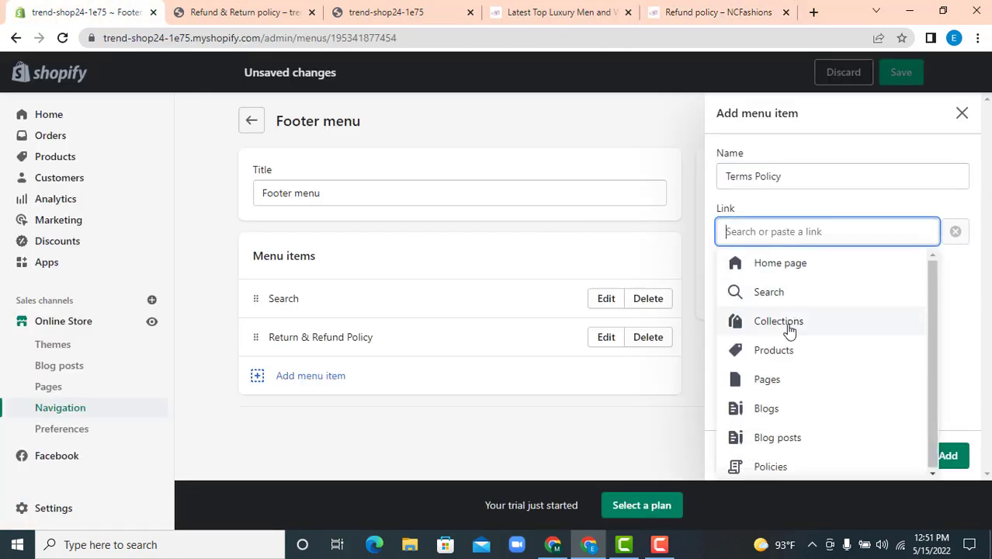
{"action": "left_click", "coordinate": [773, 381]}
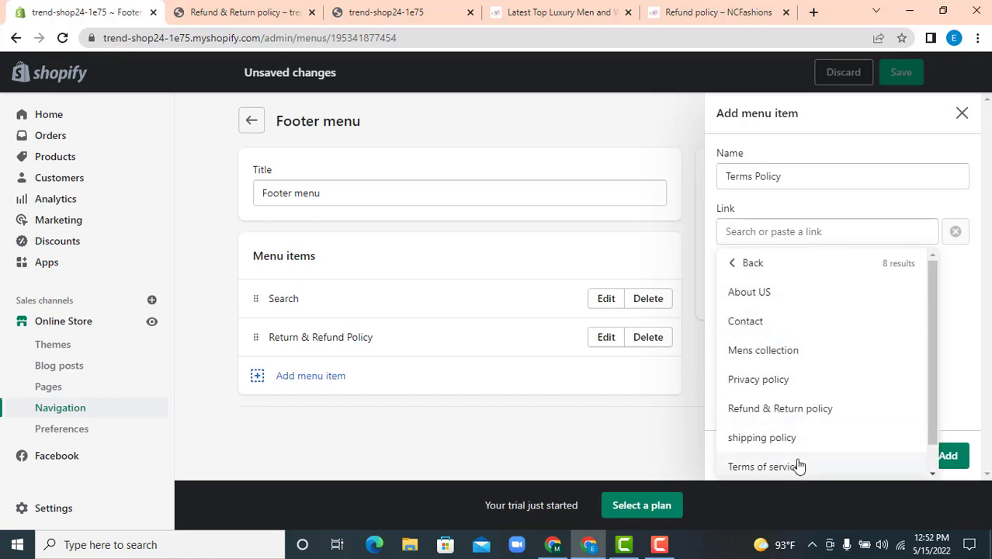
{"action": "left_click", "coordinate": [800, 465]}
- Replace the new item's name with the linked page's title, "Terms of service", and add it to the footer menu
{"action": "left_click_drag", "start_coordinate": [819, 235], "coordinate": [758, 235]}
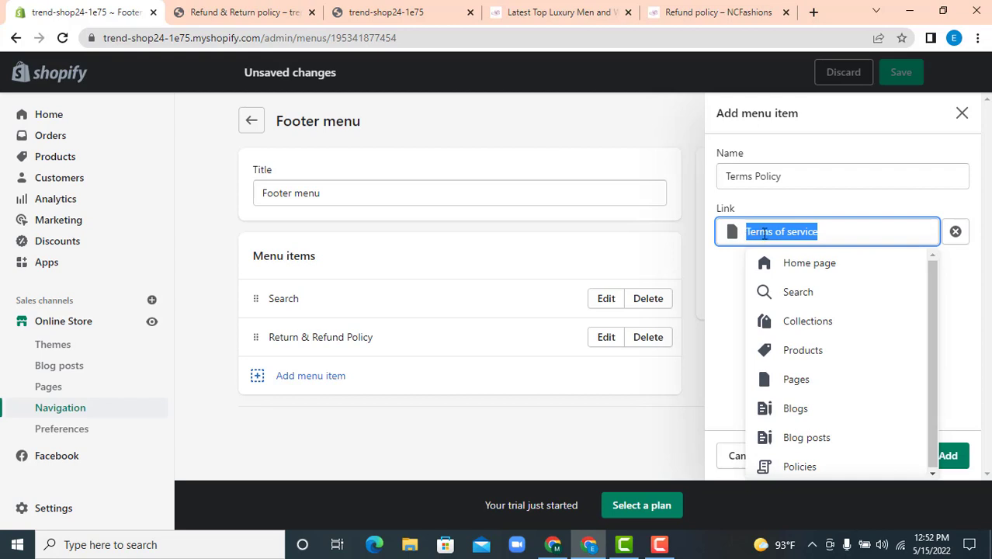
{"action": "right_click", "coordinate": [764, 233]}
{"action": "key", "text": "shift+Tab"}
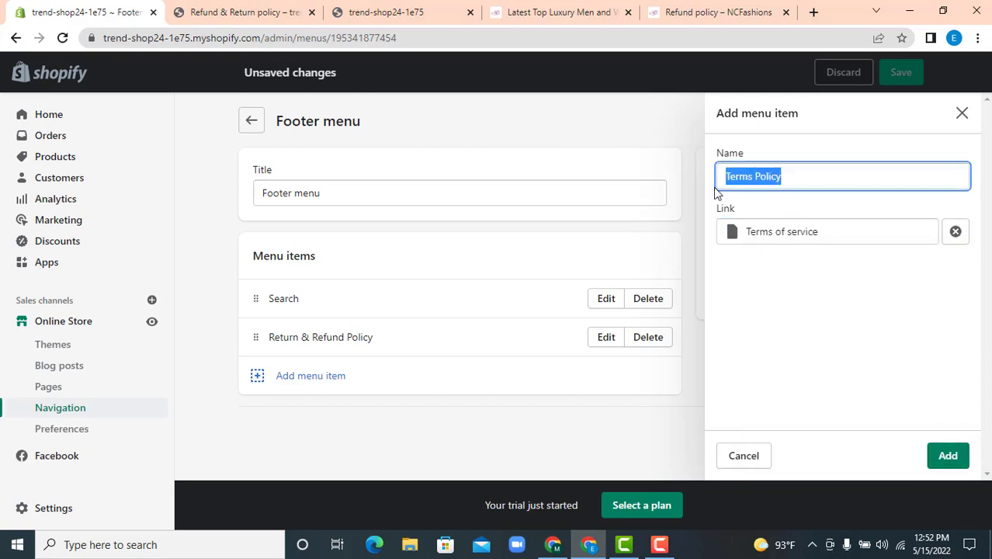
{"action": "key", "text": "ctrl+v"}
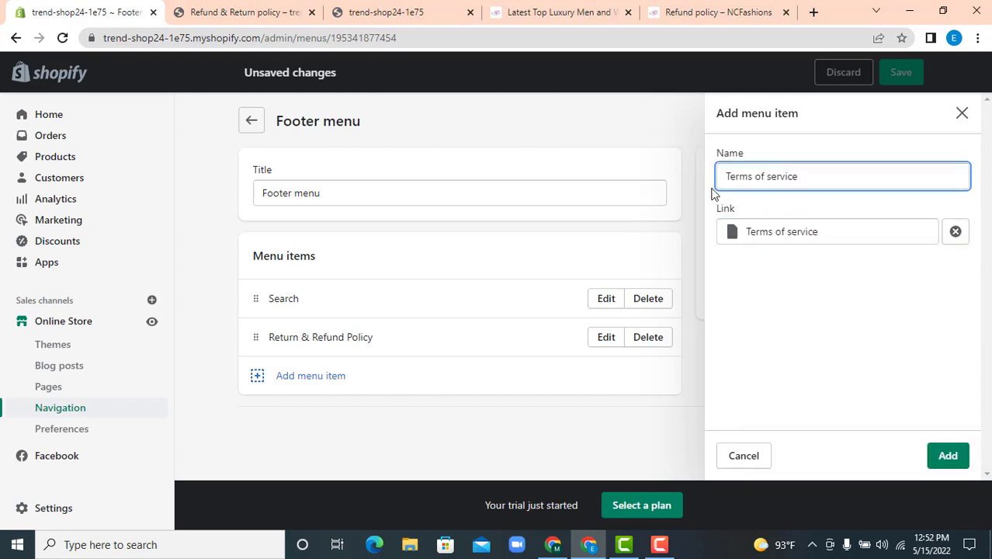
{"action": "left_click", "coordinate": [947, 457]}
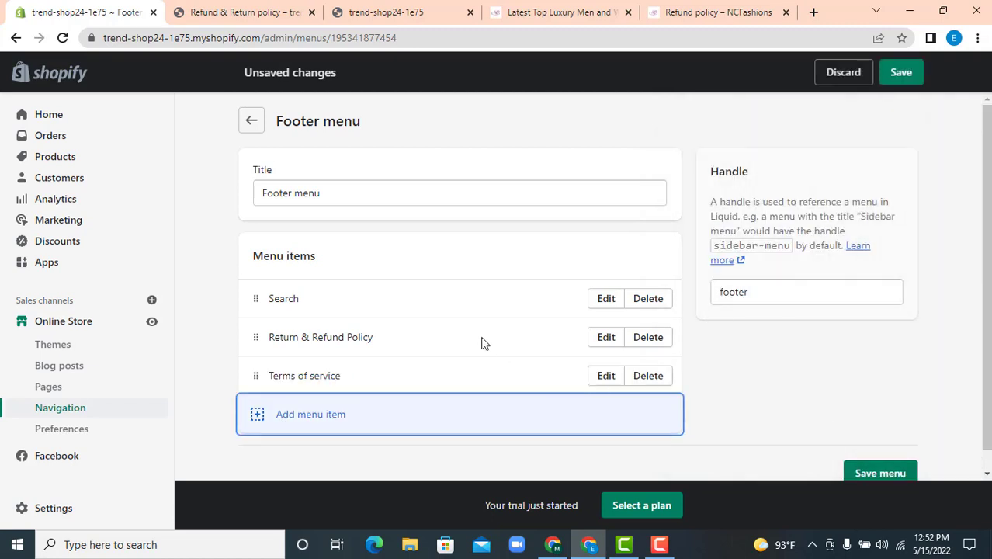
- Start another footer menu item and copy the "Shipping Policy" link name from the NCFashions footer
{"action": "left_click", "coordinate": [295, 422]}
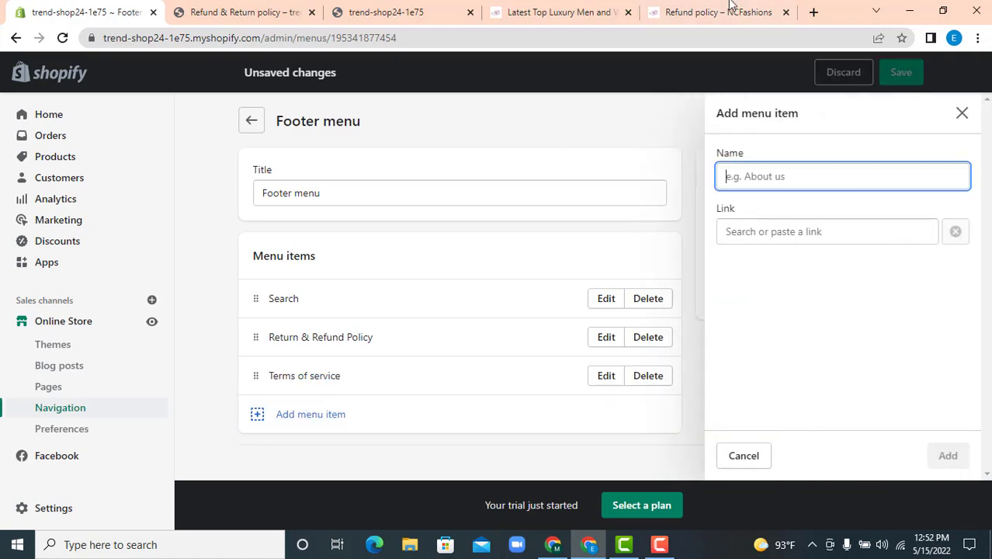
{"action": "left_click", "coordinate": [730, 7]}
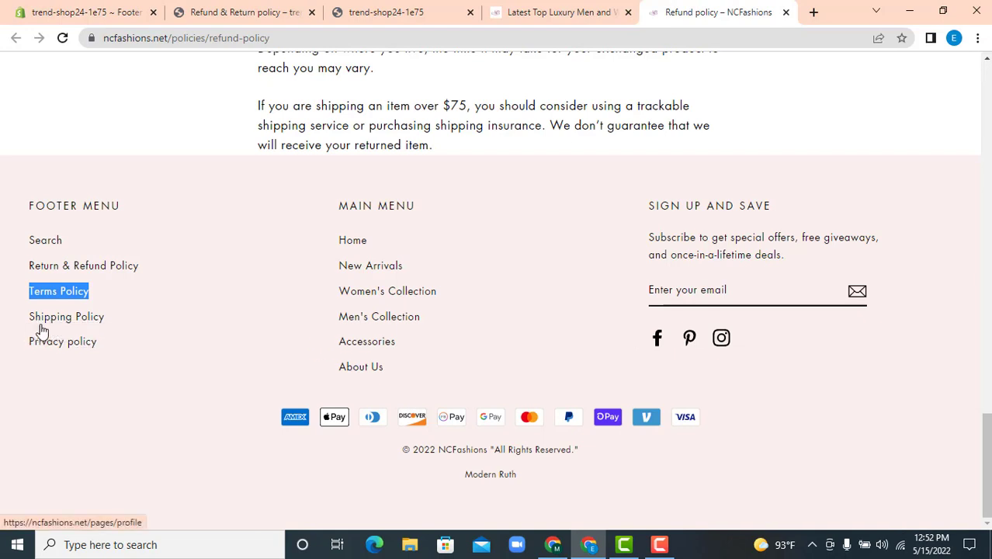
{"action": "left_click_drag", "start_coordinate": [17, 320], "coordinate": [109, 312]}
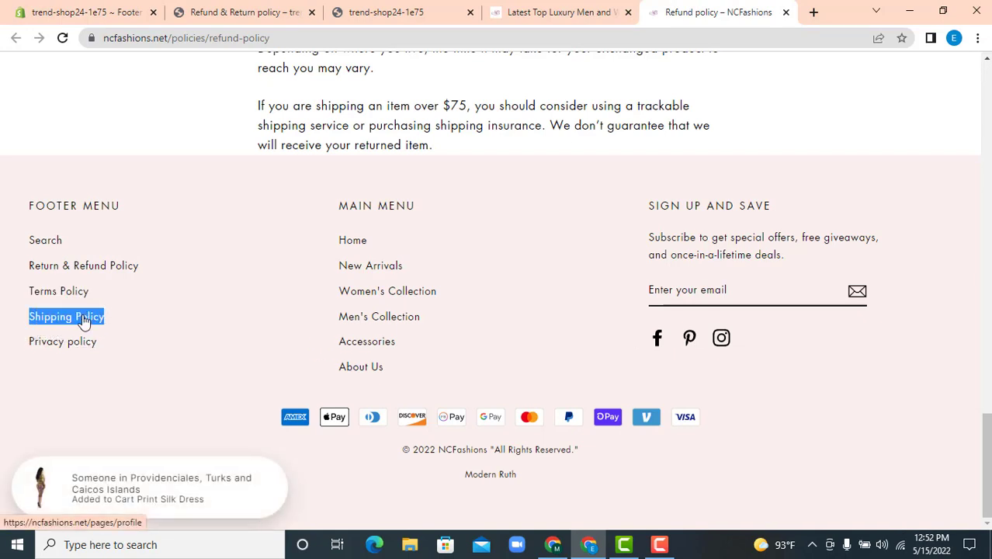
{"action": "right_click", "coordinate": [83, 319]}
{"action": "left_click", "coordinate": [124, 444]}
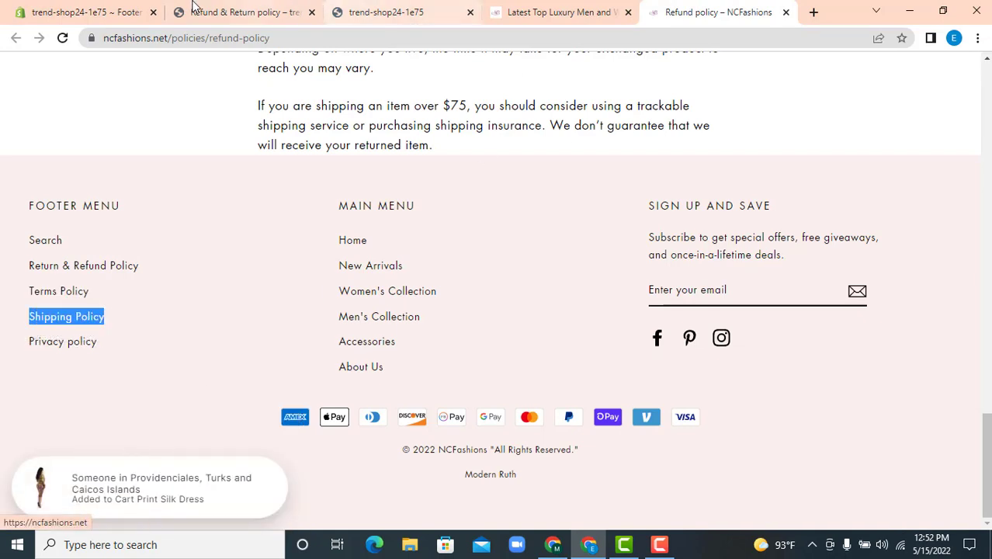
- Add a footer menu item named "Shipping Policy" in the store admin, linked to the shipping policy page
{"action": "left_click", "coordinate": [117, 8]}
{"action": "right_click", "coordinate": [748, 176]}
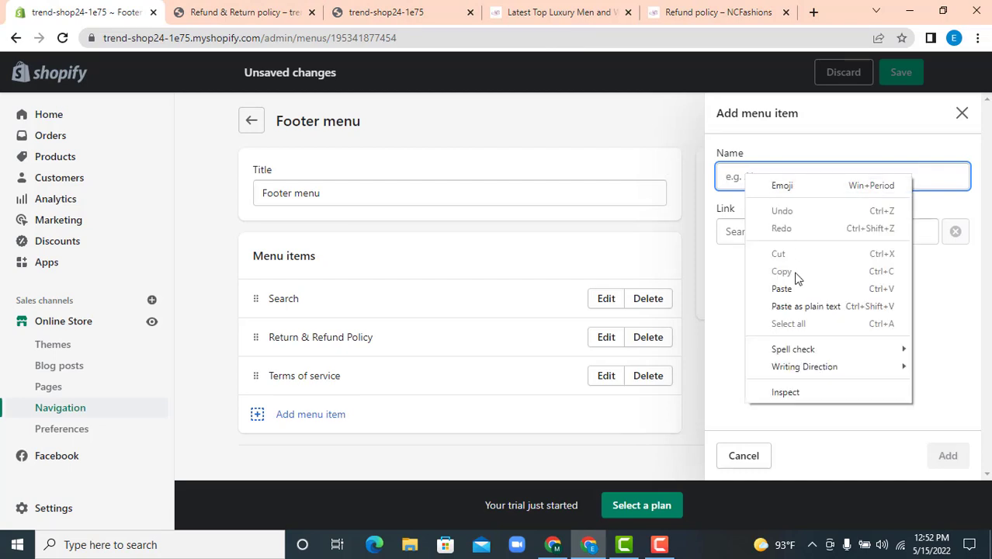
{"action": "left_click", "coordinate": [794, 286]}
{"action": "left_click", "coordinate": [801, 235]}
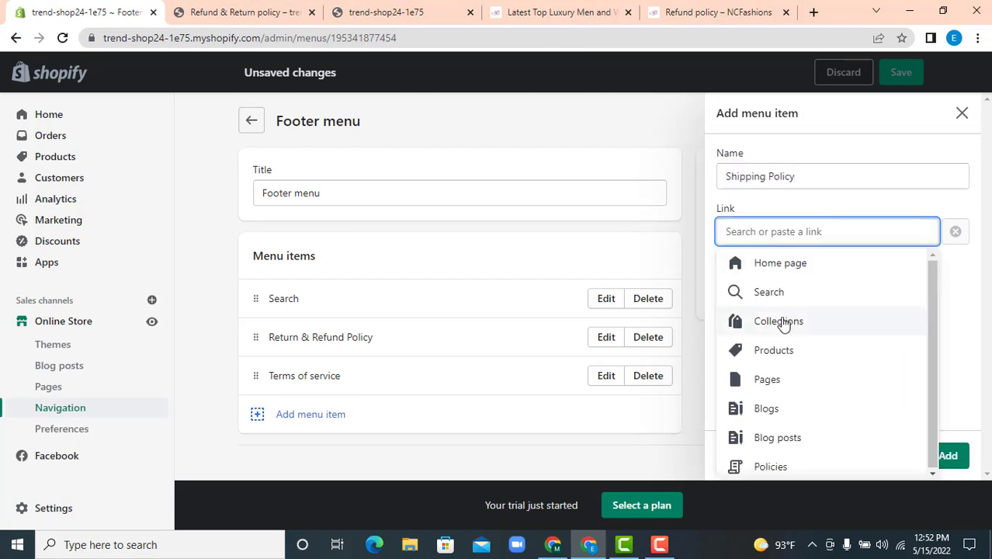
{"action": "left_click", "coordinate": [781, 377]}
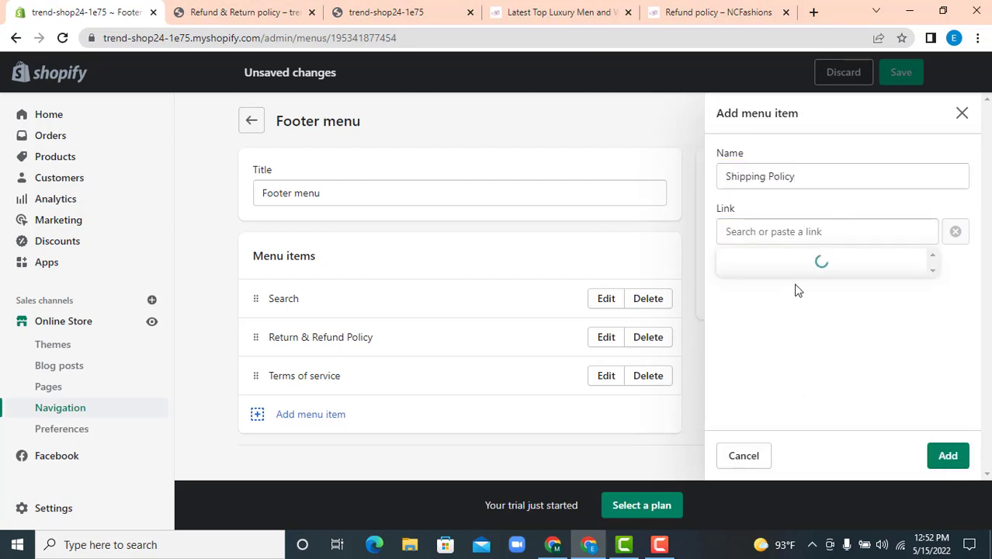
{"action": "scroll", "coordinate": [809, 393], "scroll_direction": "down", "scroll_amount": 1}
{"action": "left_click", "coordinate": [793, 408]}
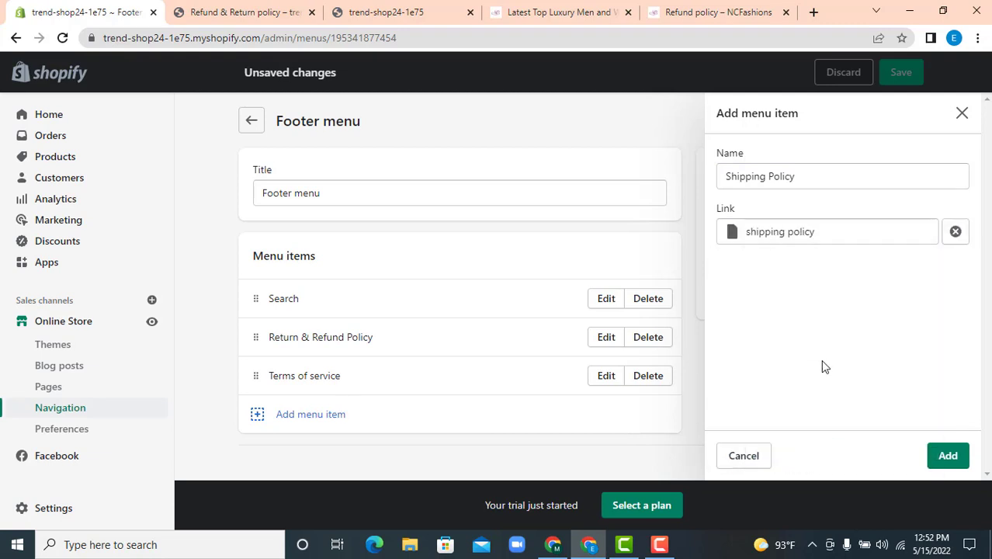
{"action": "left_click", "coordinate": [946, 457]}
- Start another footer menu item and copy the "Privacy policy" link name from the NCFashions footer
{"action": "scroll", "coordinate": [514, 317], "scroll_direction": "down", "scroll_amount": 1}
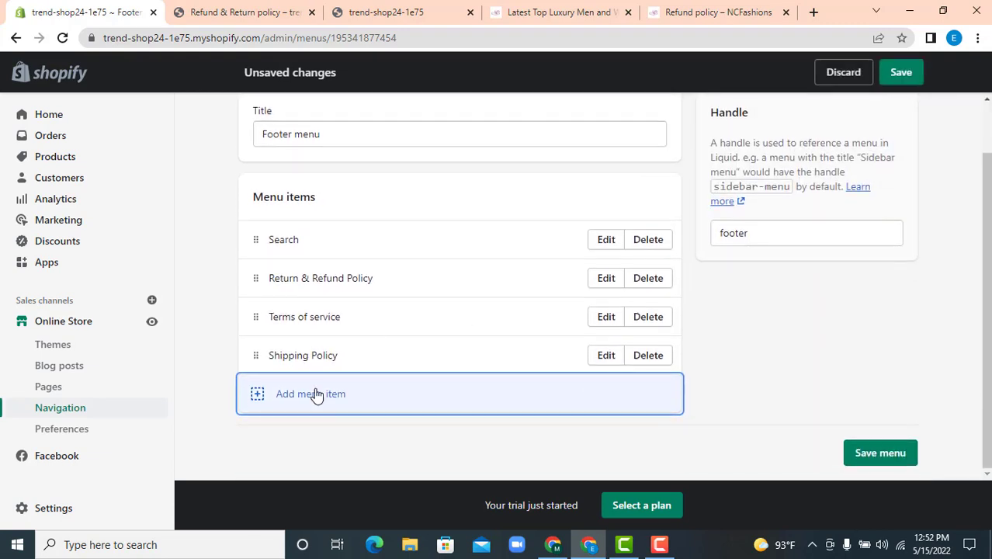
{"action": "left_click", "coordinate": [318, 396]}
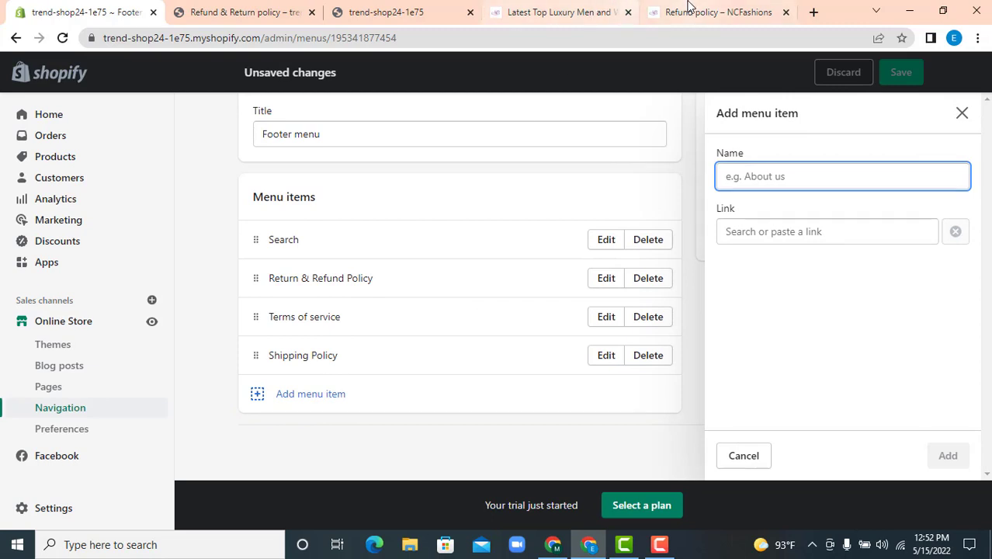
{"action": "left_click", "coordinate": [688, 8]}
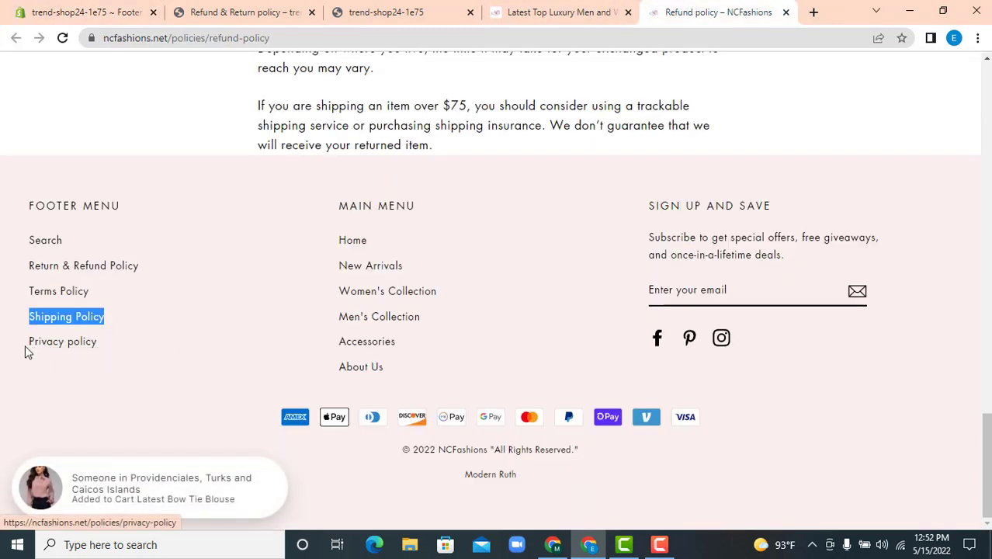
{"action": "left_click_drag", "start_coordinate": [27, 344], "coordinate": [98, 343]}
{"action": "right_click", "coordinate": [78, 348]}
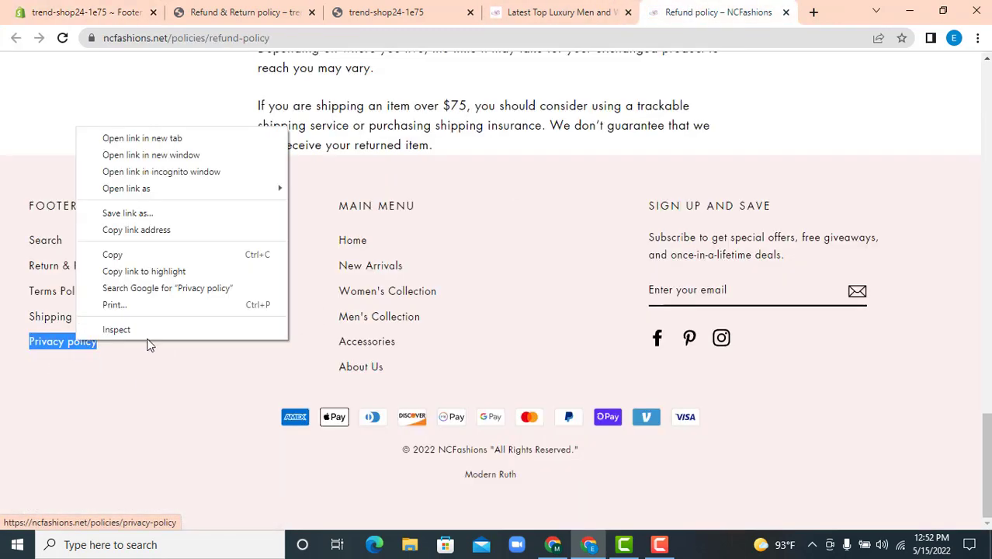
{"action": "left_click", "coordinate": [125, 252]}
- Name the new item "Privacy policy" in the store admin, link it to a store page, and add it to the footer menu
{"action": "left_click", "coordinate": [86, 12]}
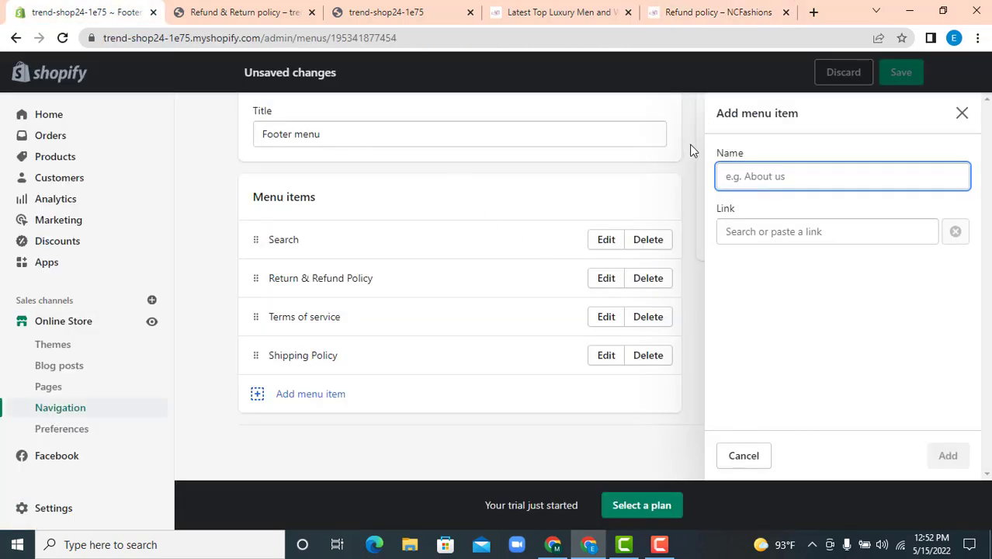
{"action": "right_click", "coordinate": [750, 174]}
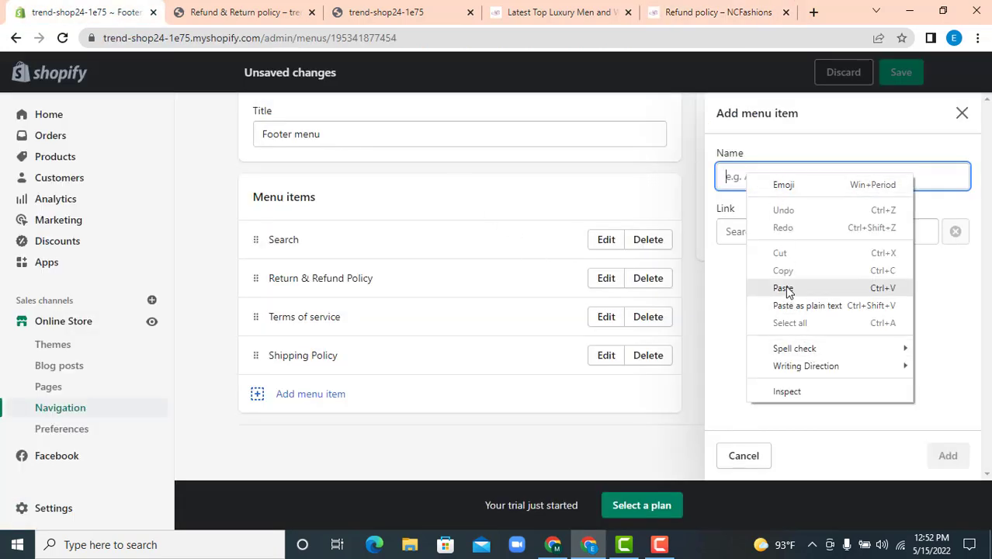
{"action": "left_click", "coordinate": [786, 287]}
{"action": "left_click", "coordinate": [783, 233]}
{"action": "left_click", "coordinate": [768, 377]}
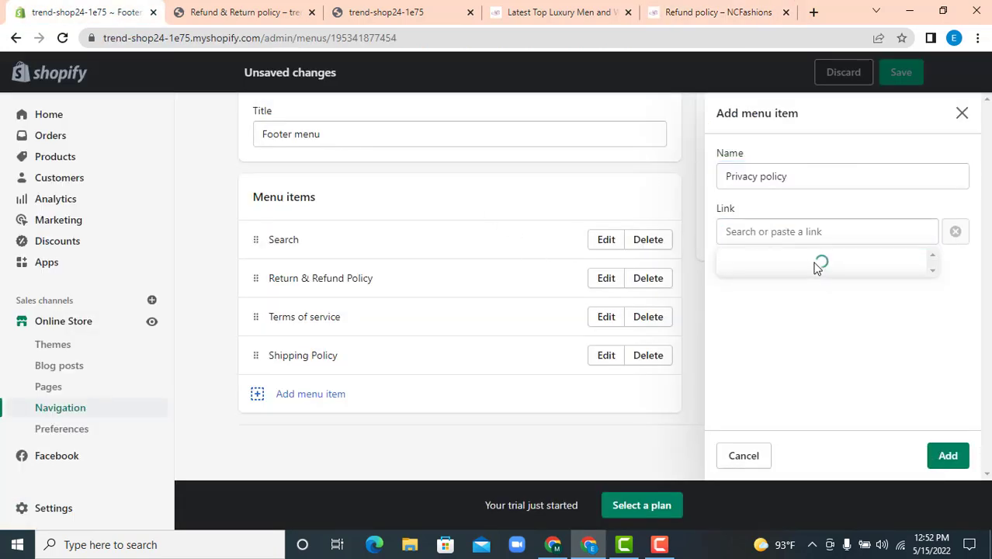
{"action": "scroll", "coordinate": [811, 392], "scroll_direction": "down", "scroll_amount": 1}
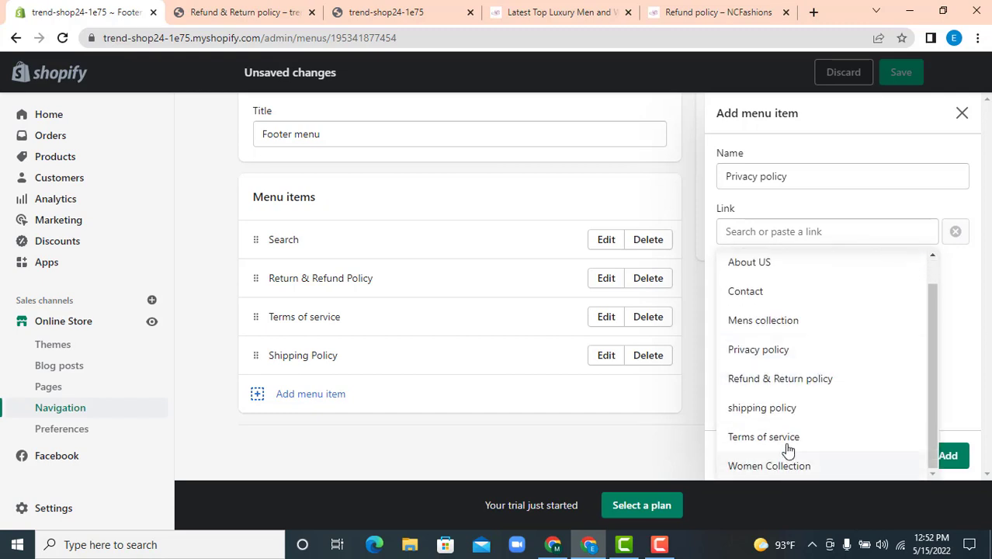
{"action": "left_click", "coordinate": [772, 412]}
{"action": "left_click", "coordinate": [945, 457]}
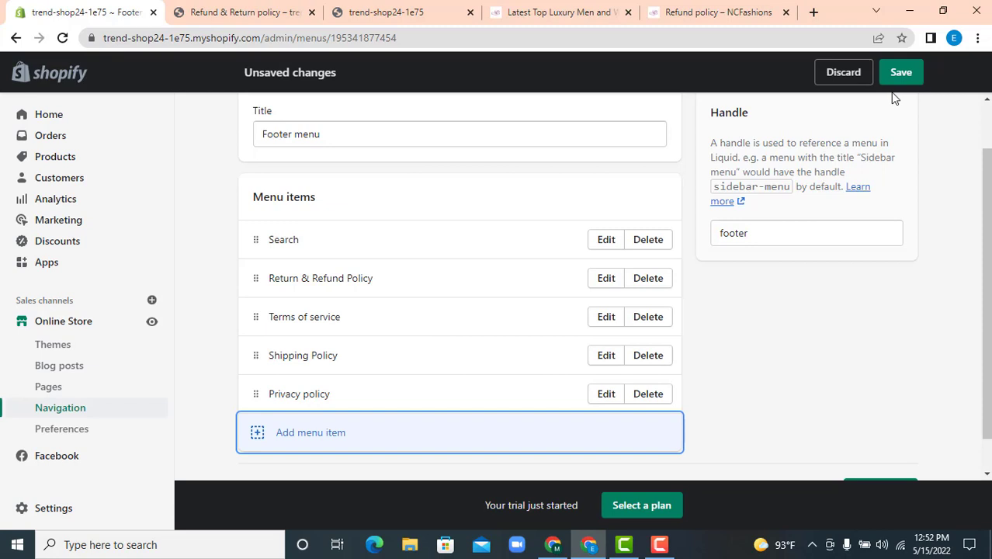
- Save the Footer menu and switch to the storefront preview
{"action": "left_click", "coordinate": [901, 73]}
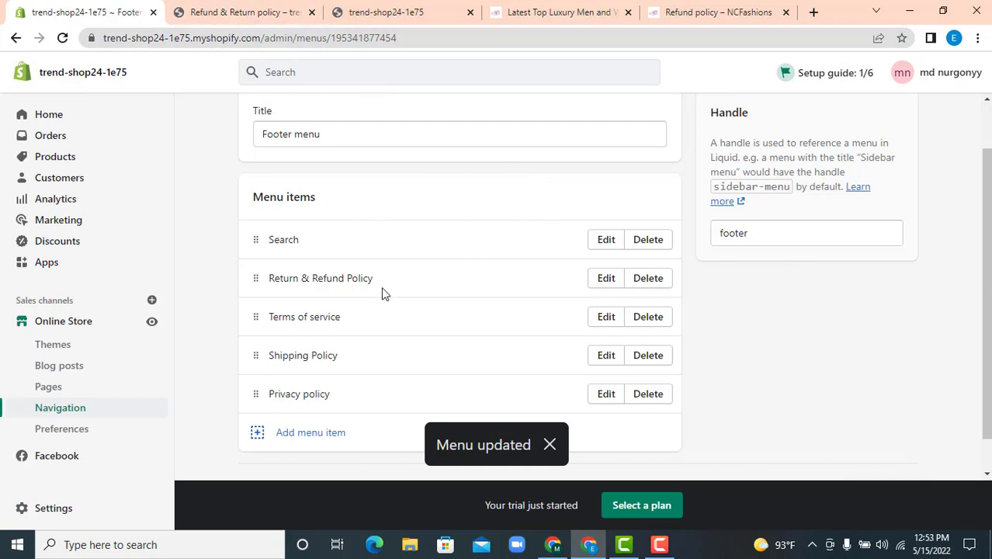
{"action": "left_click", "coordinate": [379, 13]}
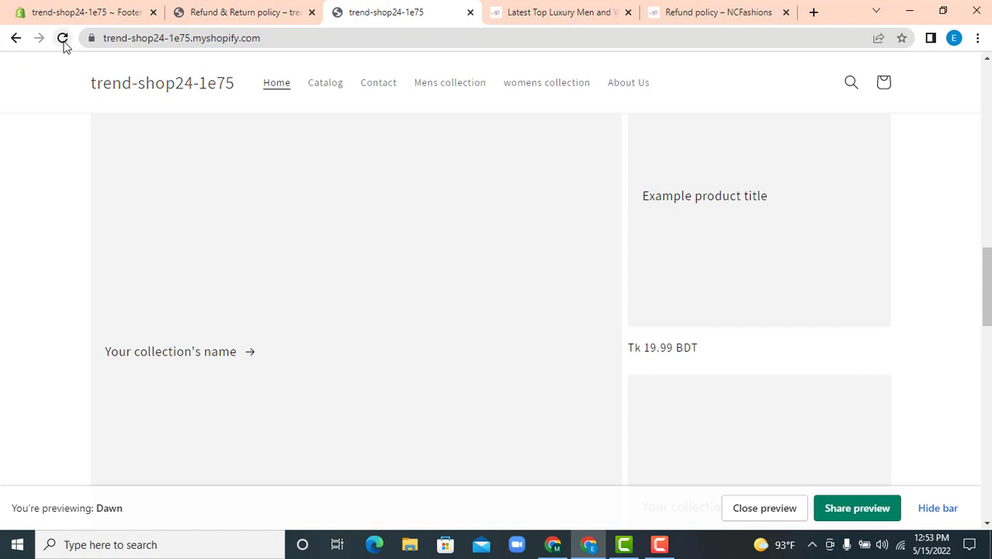
- Reload the storefront preview and open the footer's Return & Refund Policy, Terms of service, Shipping Policy and Privacy policy links in separate tabs
{"action": "left_click", "coordinate": [63, 38]}
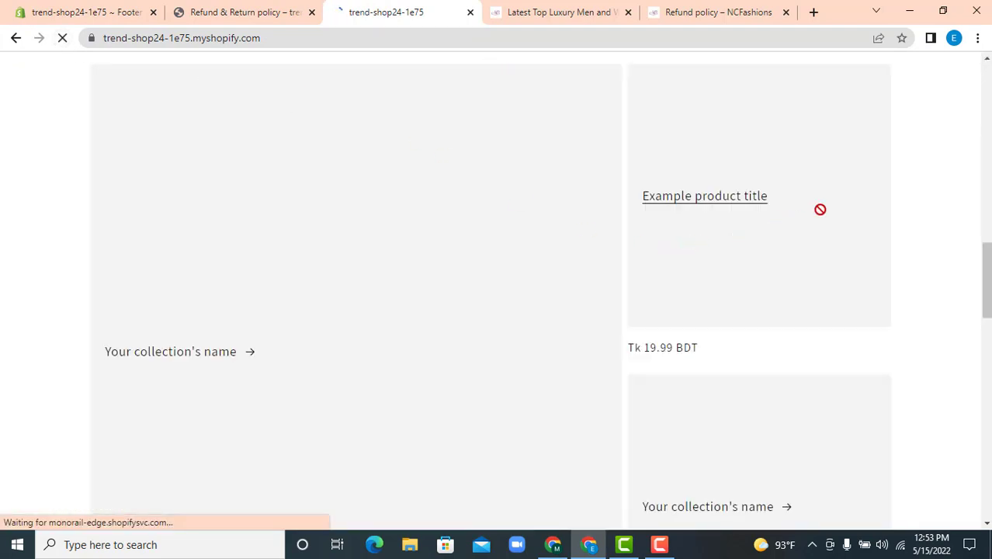
{"action": "left_click_drag", "start_coordinate": [990, 276], "coordinate": [990, 490]}
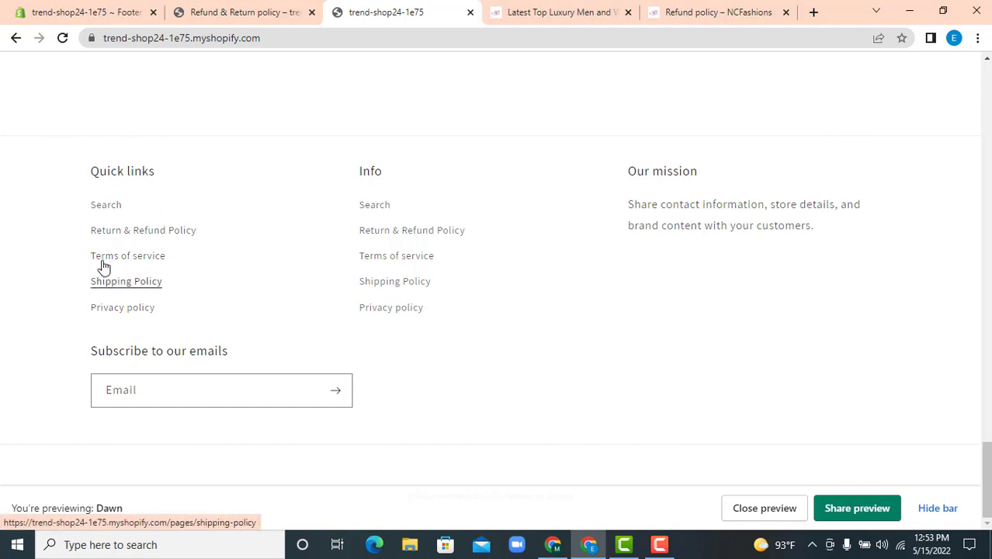
{"action": "right_click", "coordinate": [117, 233]}
{"action": "left_click", "coordinate": [134, 242]}
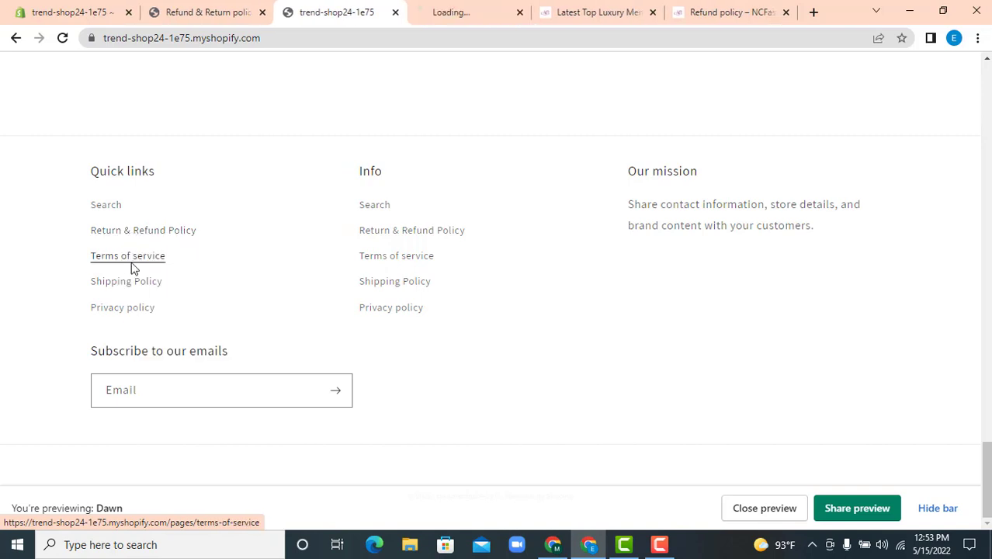
{"action": "right_click", "coordinate": [137, 258]}
{"action": "left_click", "coordinate": [167, 264]}
{"action": "right_click", "coordinate": [142, 286]}
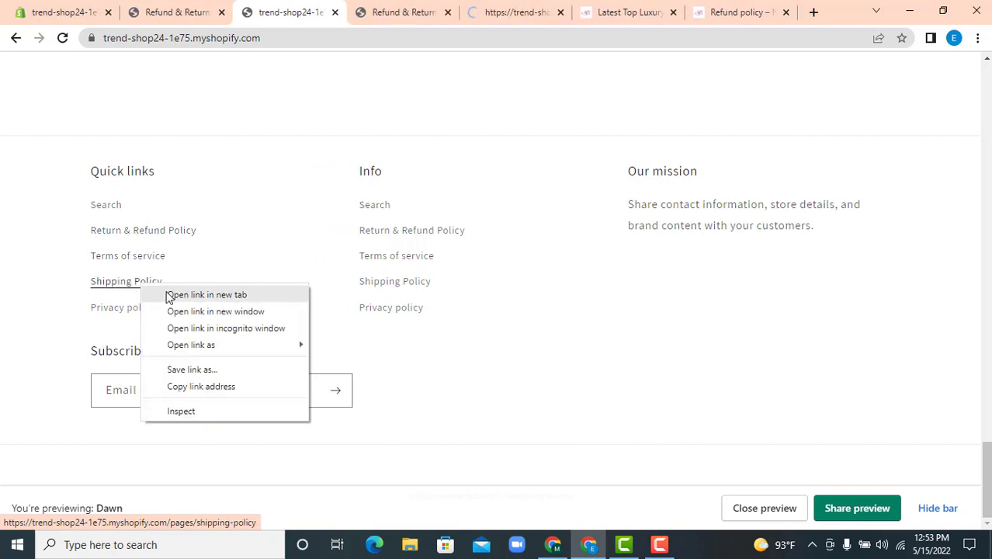
{"action": "left_click", "coordinate": [169, 295]}
{"action": "right_click", "coordinate": [150, 310]}
{"action": "left_click", "coordinate": [171, 318]}
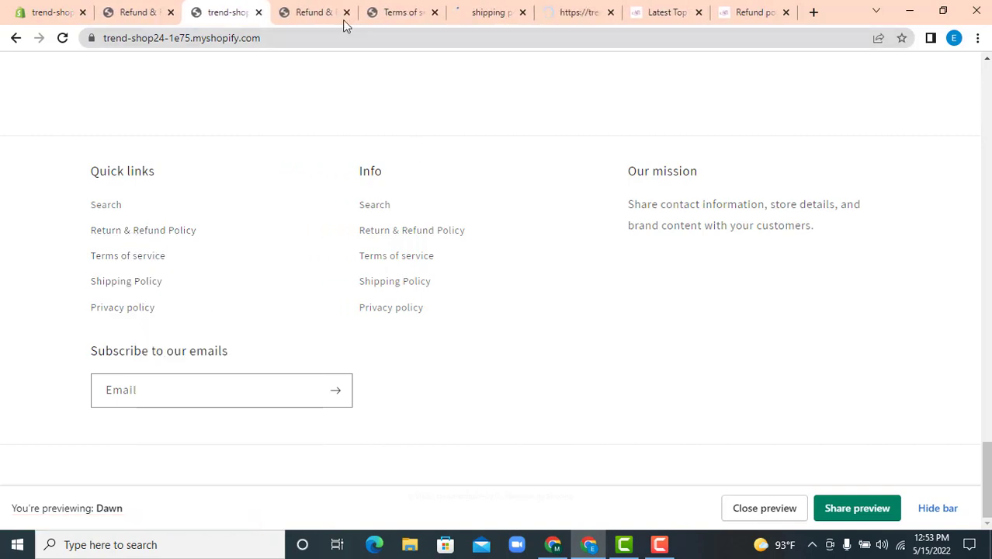
- Review the pages opened from the Return & Refund Policy and Terms of service footer links
{"action": "left_click", "coordinate": [311, 12]}
{"action": "scroll", "coordinate": [365, 233], "scroll_direction": "down", "scroll_amount": 15}
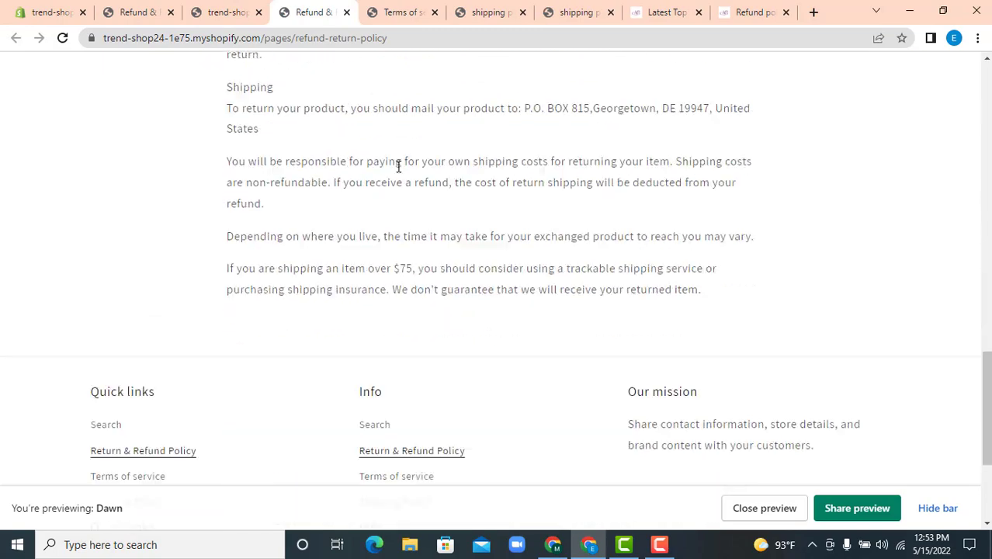
{"action": "scroll", "coordinate": [399, 195], "scroll_direction": "down", "scroll_amount": 3}
{"action": "scroll", "coordinate": [399, 200], "scroll_direction": "up", "scroll_amount": 5}
{"action": "left_click", "coordinate": [400, 12]}
{"action": "scroll", "coordinate": [425, 236], "scroll_direction": "down", "scroll_amount": 6}
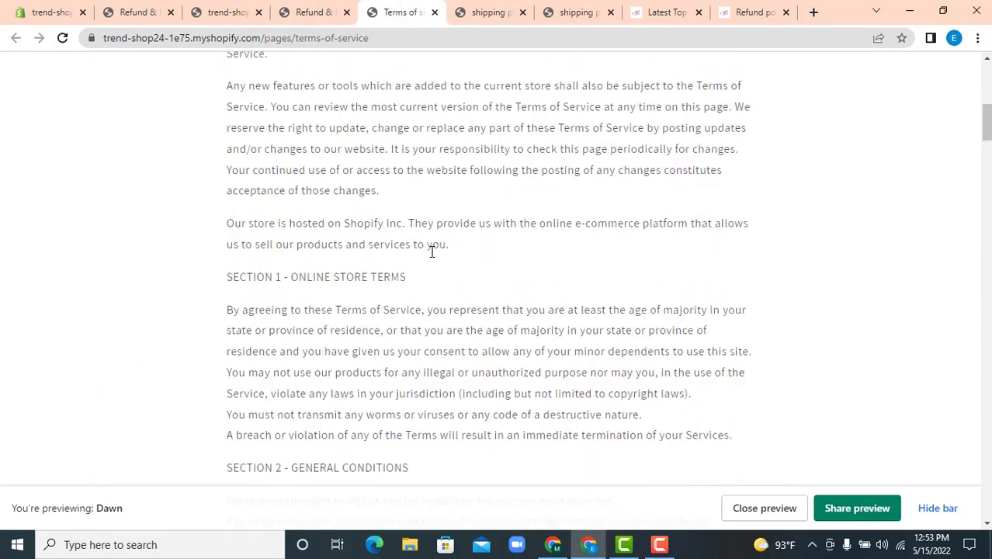
{"action": "scroll", "coordinate": [432, 251], "scroll_direction": "down", "scroll_amount": 10}
- Review the pages opened from the Shipping Policy and Privacy policy footer links
{"action": "left_click", "coordinate": [489, 11]}
{"action": "scroll", "coordinate": [435, 224], "scroll_direction": "down", "scroll_amount": 10}
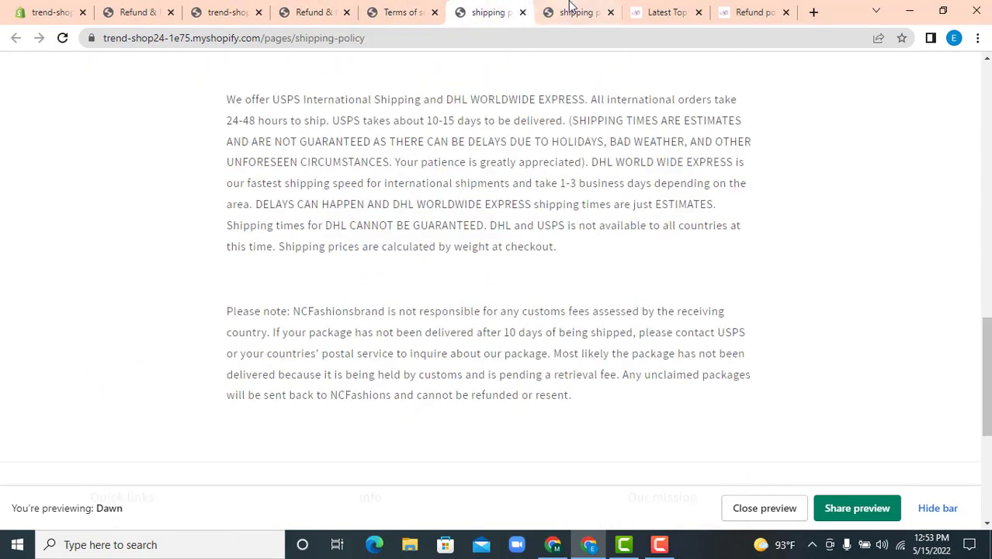
{"action": "left_click", "coordinate": [571, 11]}
{"action": "scroll", "coordinate": [514, 133], "scroll_direction": "down", "scroll_amount": 10}
{"action": "scroll", "coordinate": [449, 124], "scroll_direction": "up", "scroll_amount": 6}
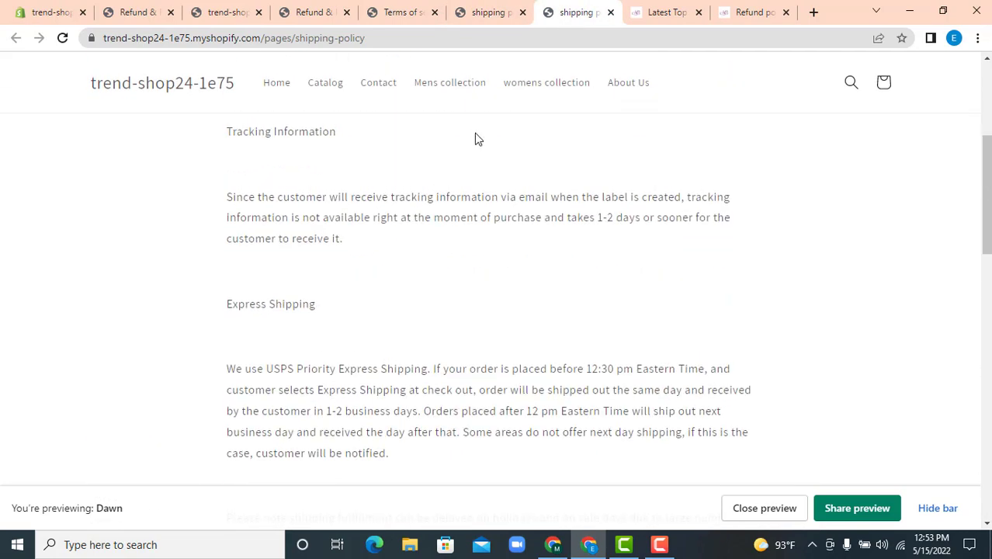
{"action": "scroll", "coordinate": [477, 139], "scroll_direction": "up", "scroll_amount": 5}
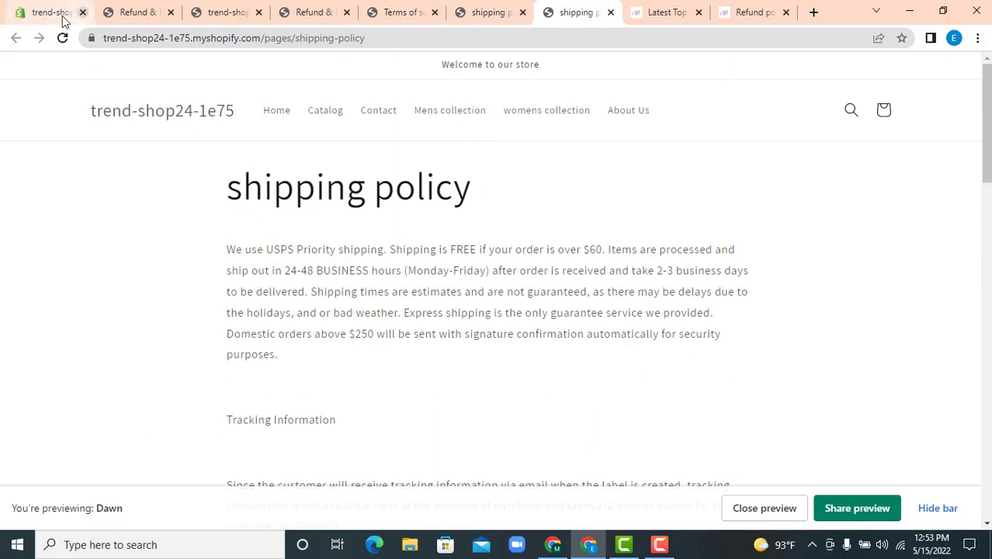
- Check the footer links on the NCFashions site and return to the Footer menu in the store admin
{"action": "left_click", "coordinate": [742, 10]}
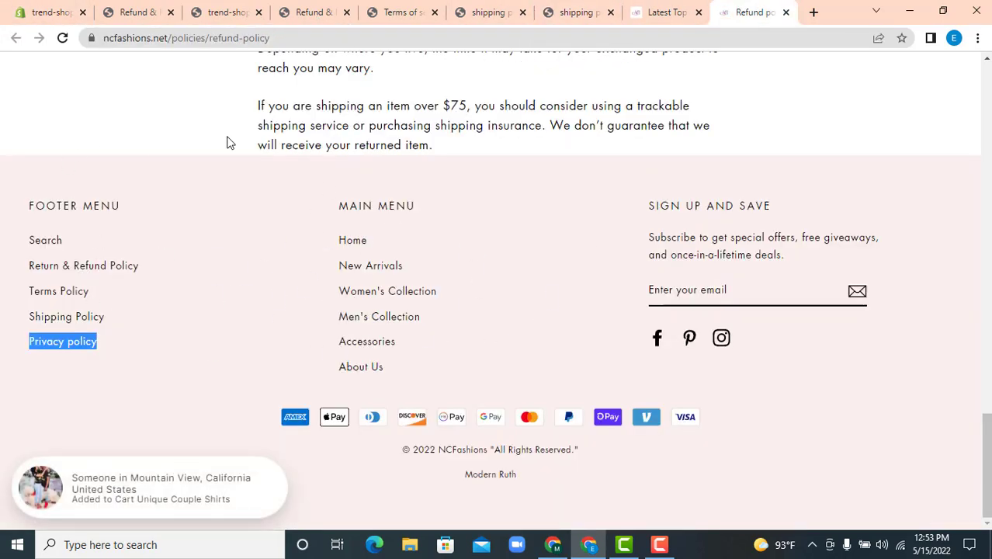
{"action": "left_click", "coordinate": [33, 8]}
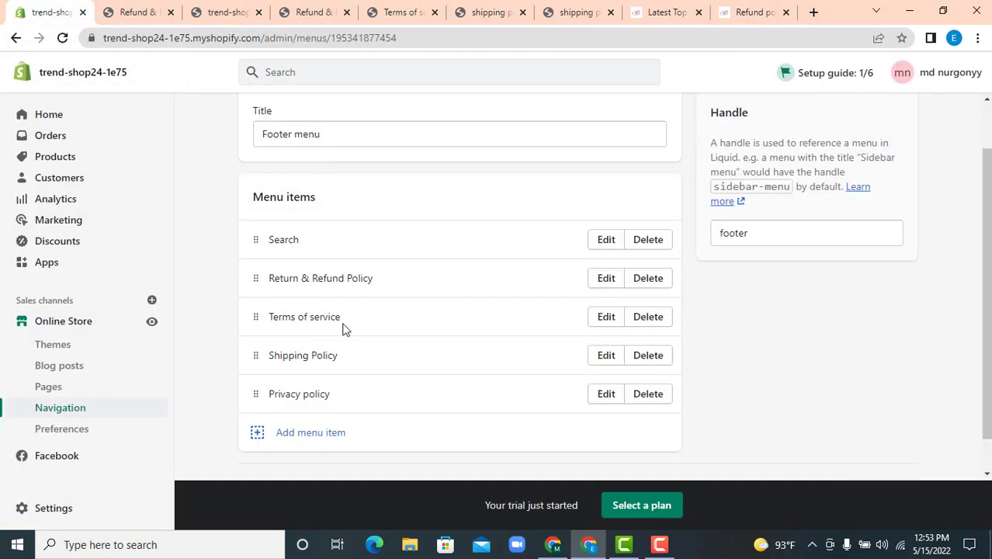